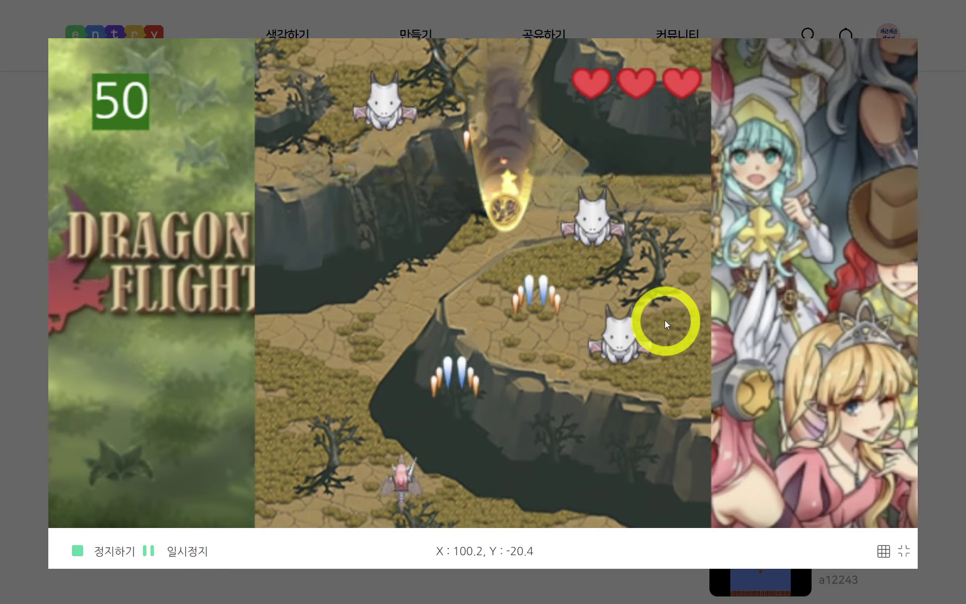
Play the Dragon Flight game, steering the hero sideways to shoot the white dragons and avoid collisions
key("Right")
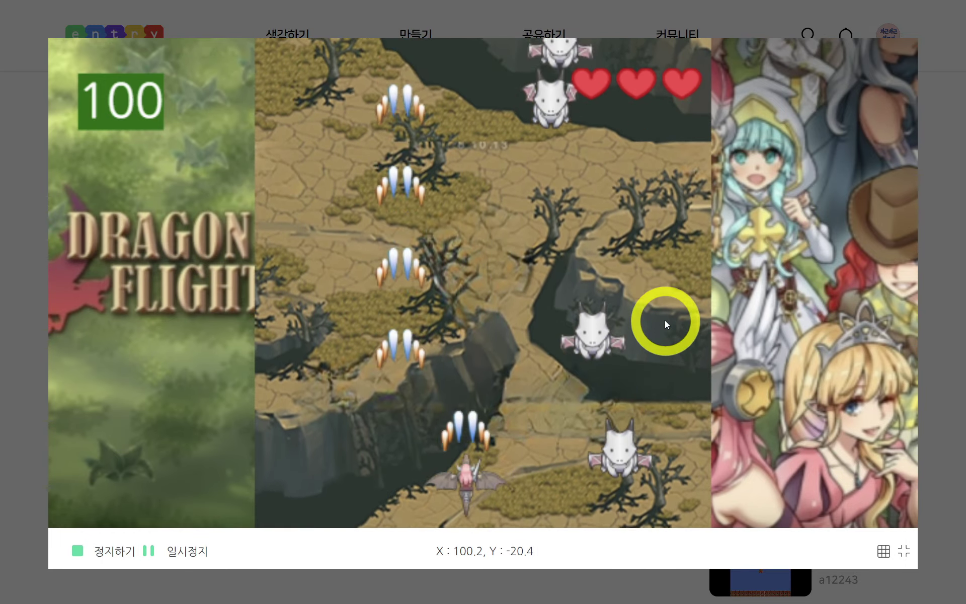
key("space")
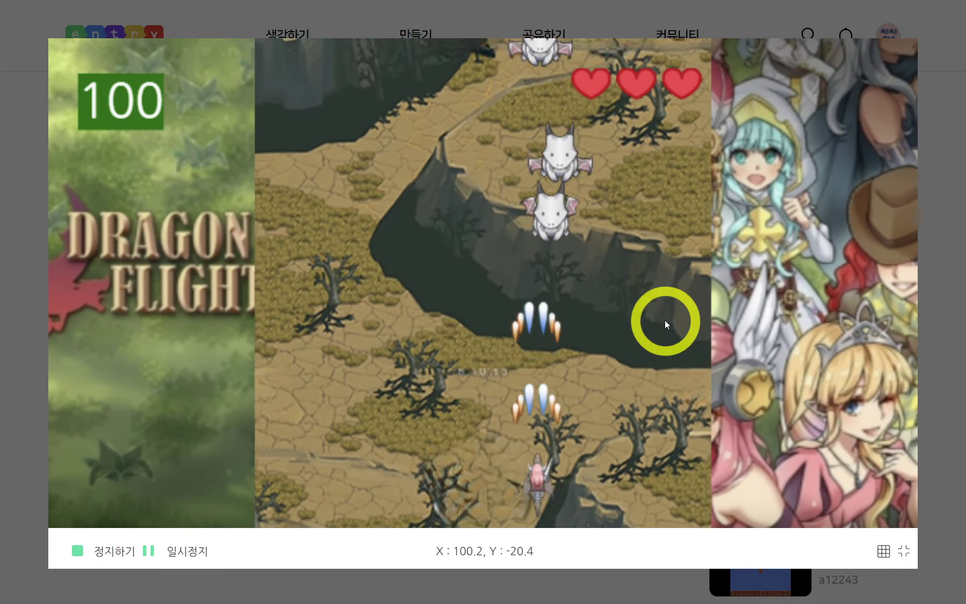
key("Right")
key("Left")
key("Left")
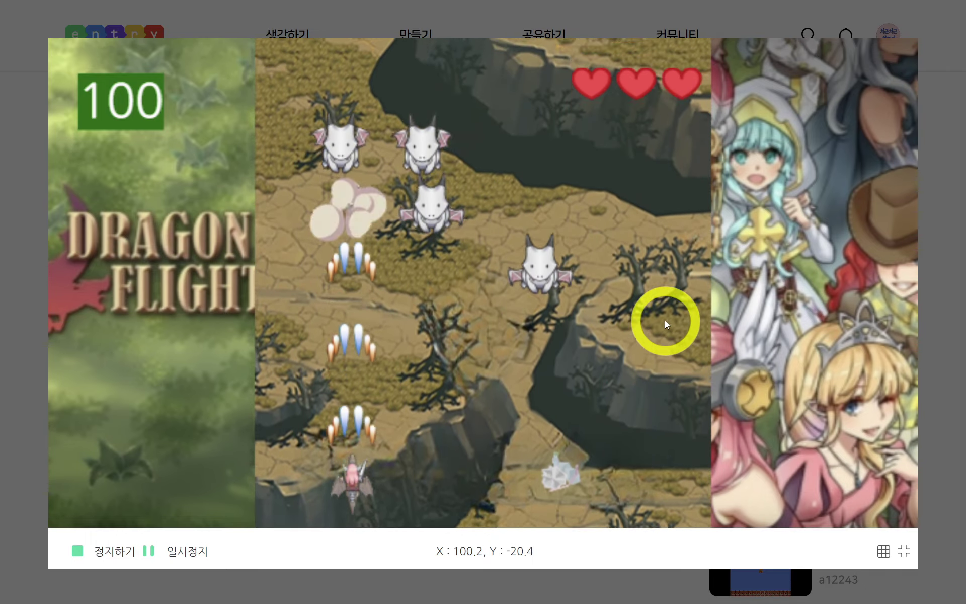
key("Right")
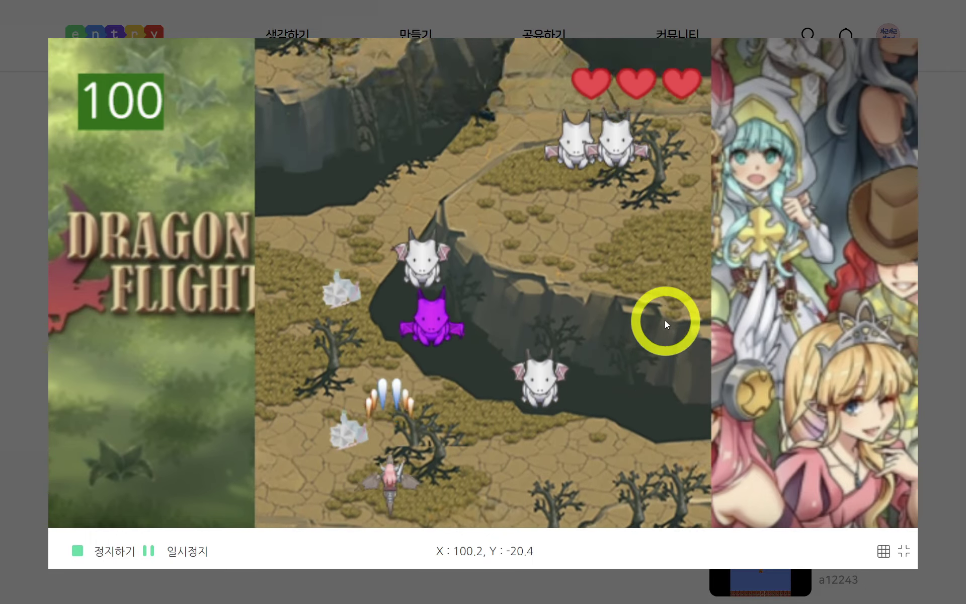
key("Right")
key("Right")
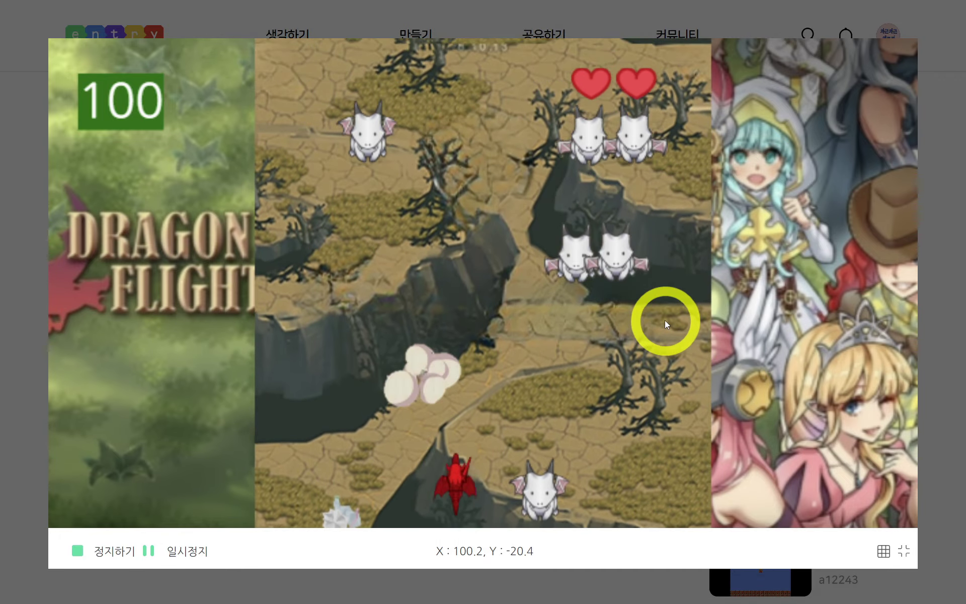
key("Left")
key("Right")
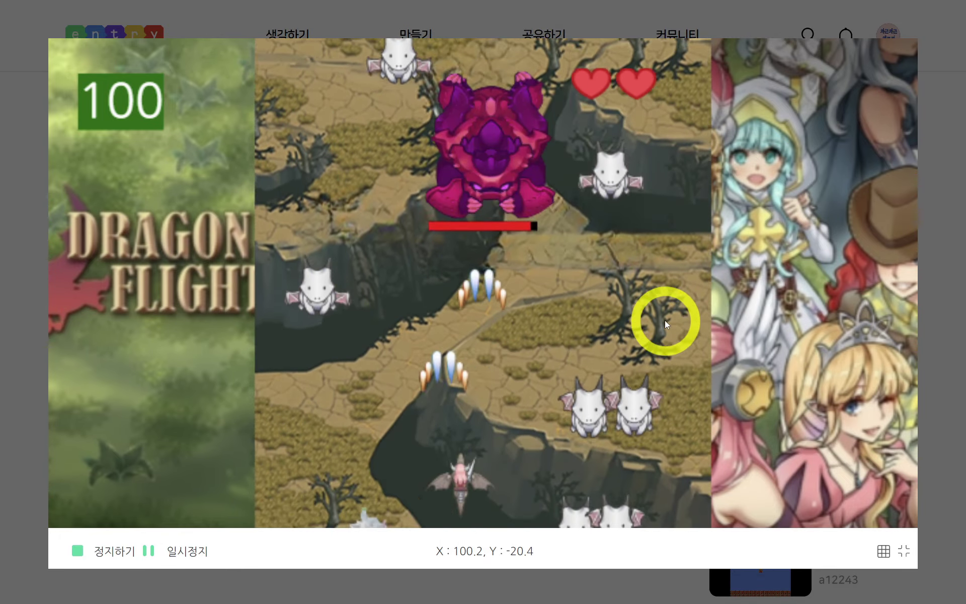
Fight the boss dragon, moving the hero from side to side to hit it while dodging its fireballs and the meteor
key("Left")
key("Right")
key("Left")
key("Right")
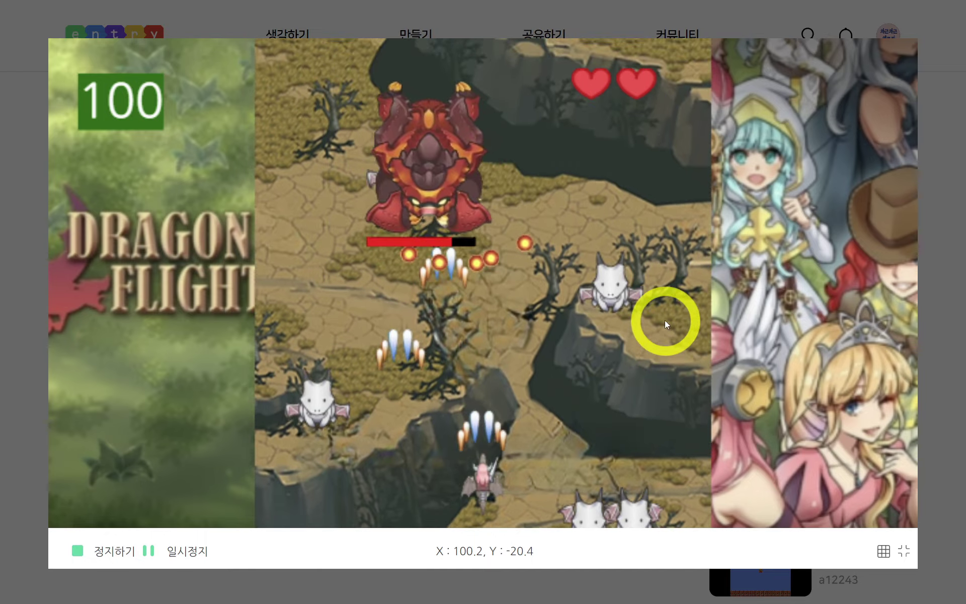
key("Left")
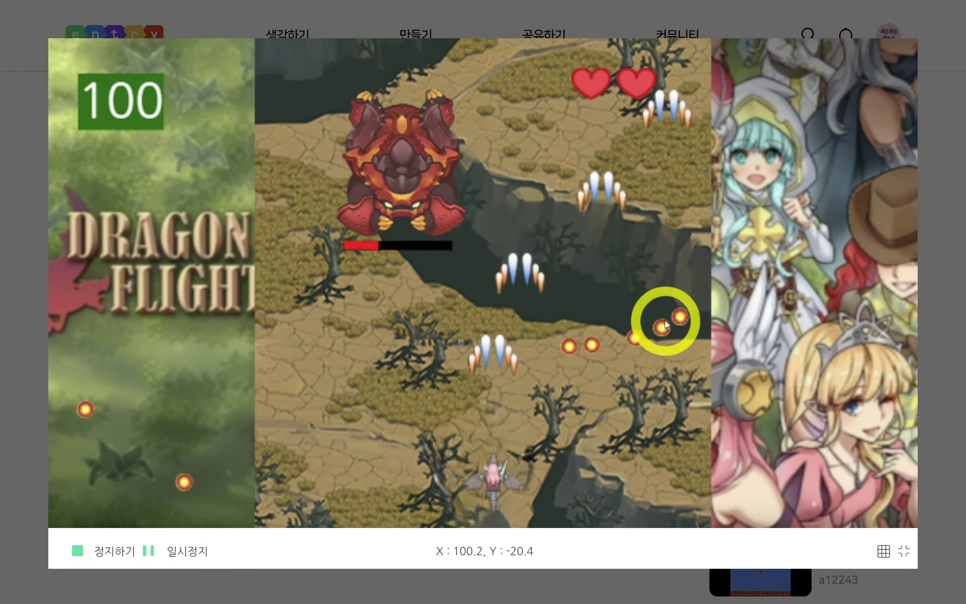
key("Left")
key("Right")
key("Left")
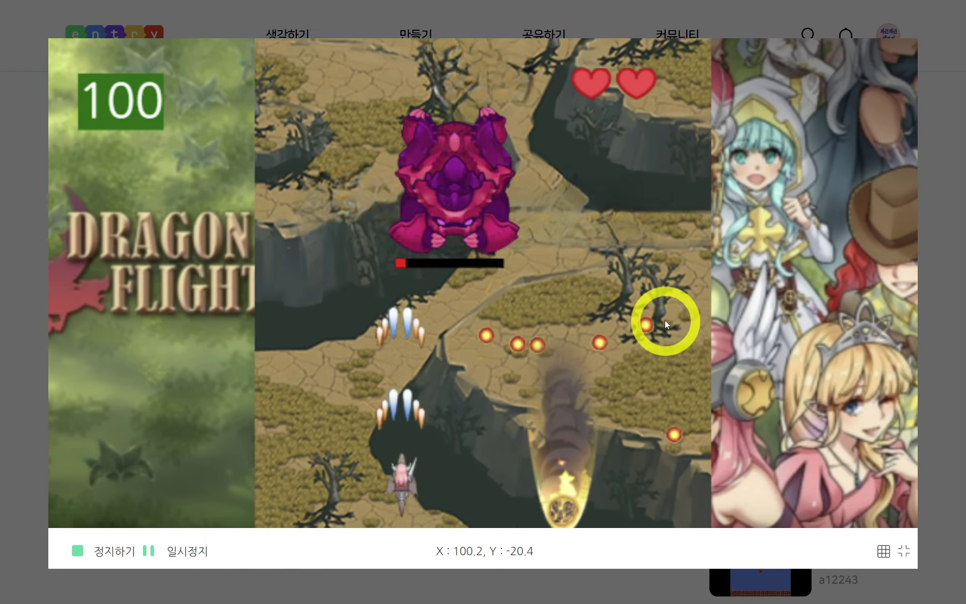
key("Left")
key("Right")
key("Left")
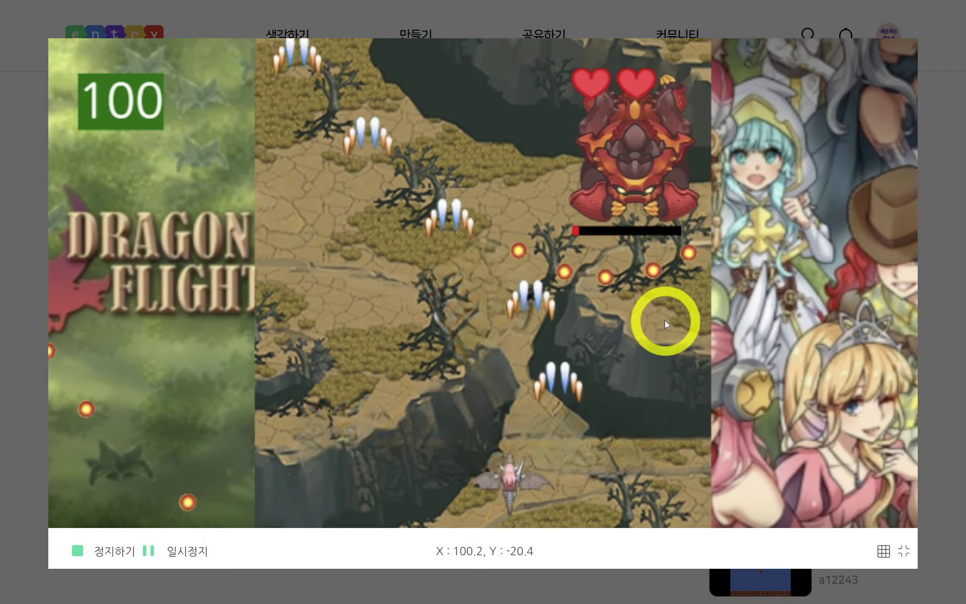
key("Right")
key("Right")
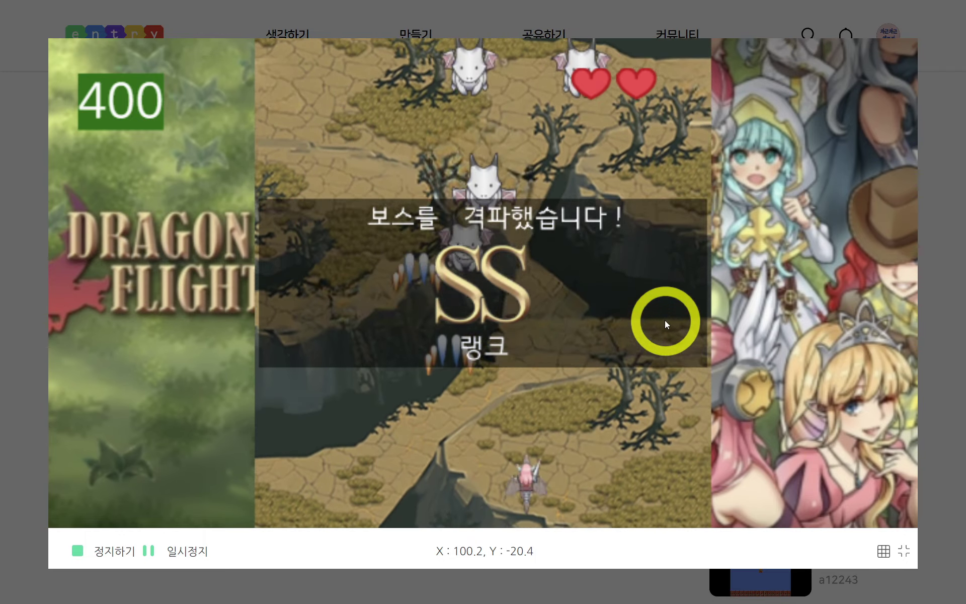
Keep playing after the boss fight, shooting the incoming white dragons until the game ends
key("Left")
key("Right")
key("Left")
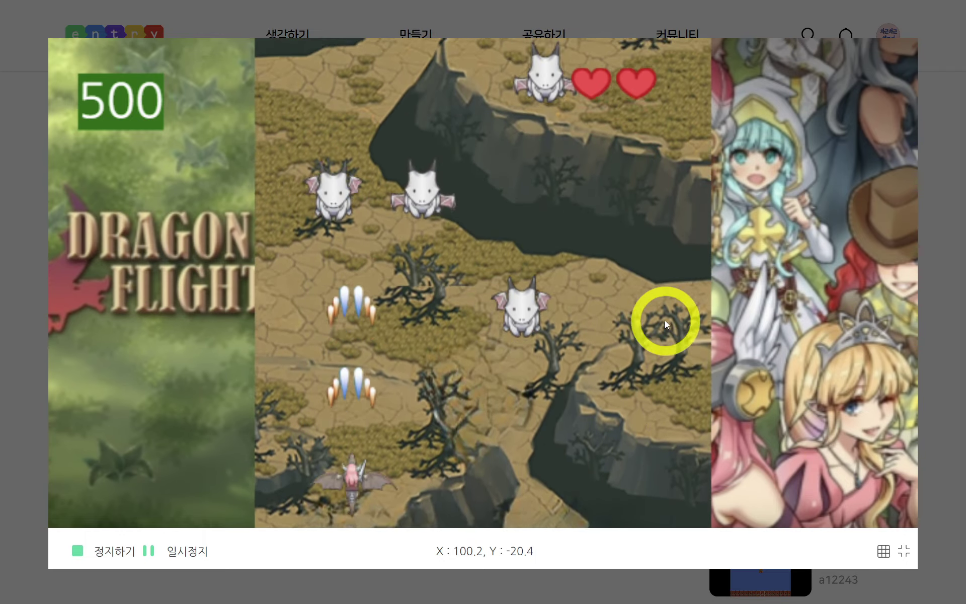
key("Right")
key("Left")
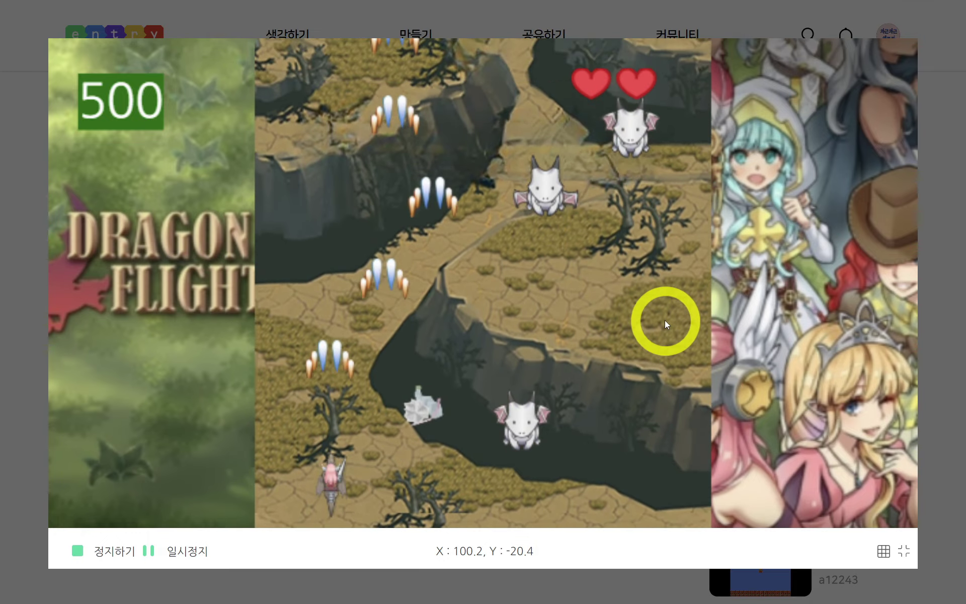
key("Right")
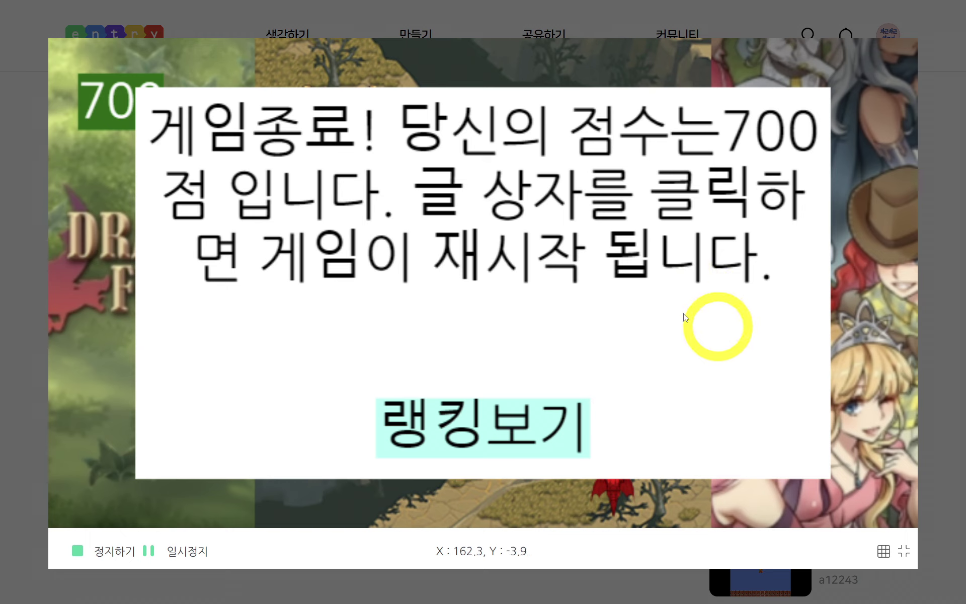
View the score ranking from the game-over message, then close it and restart the game
left_click(493, 434)
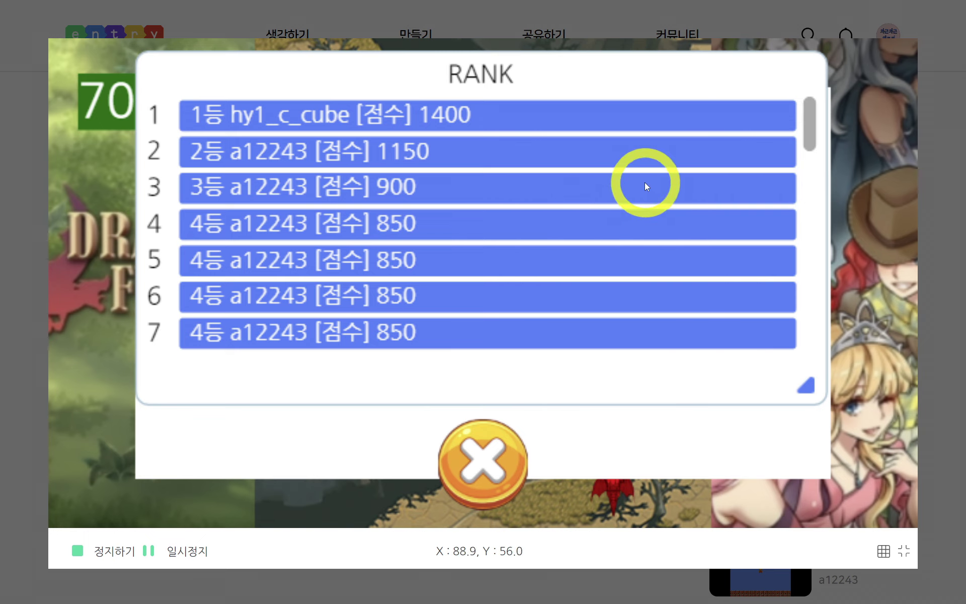
left_click_drag(811, 130, 813, 161)
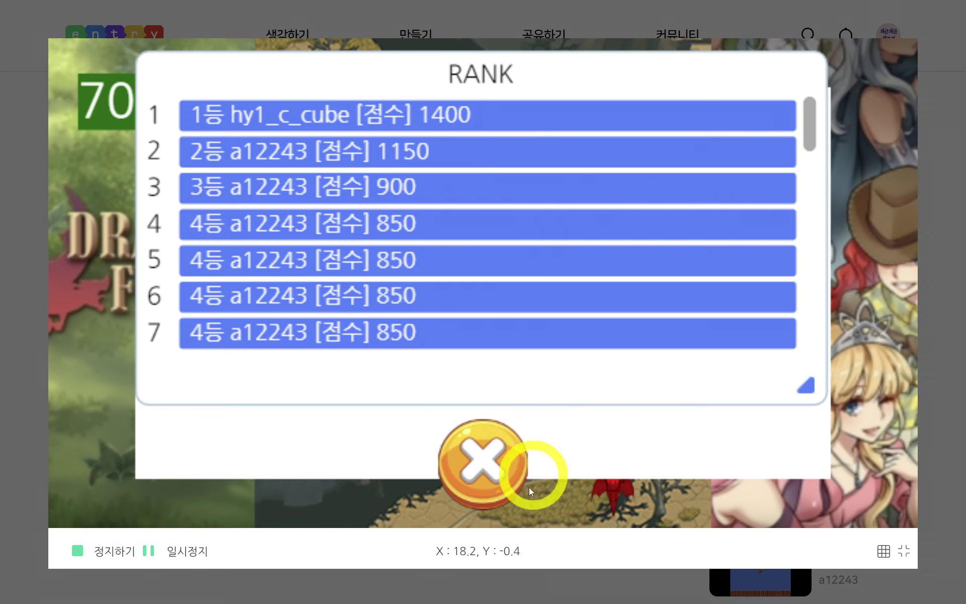
left_click(481, 461)
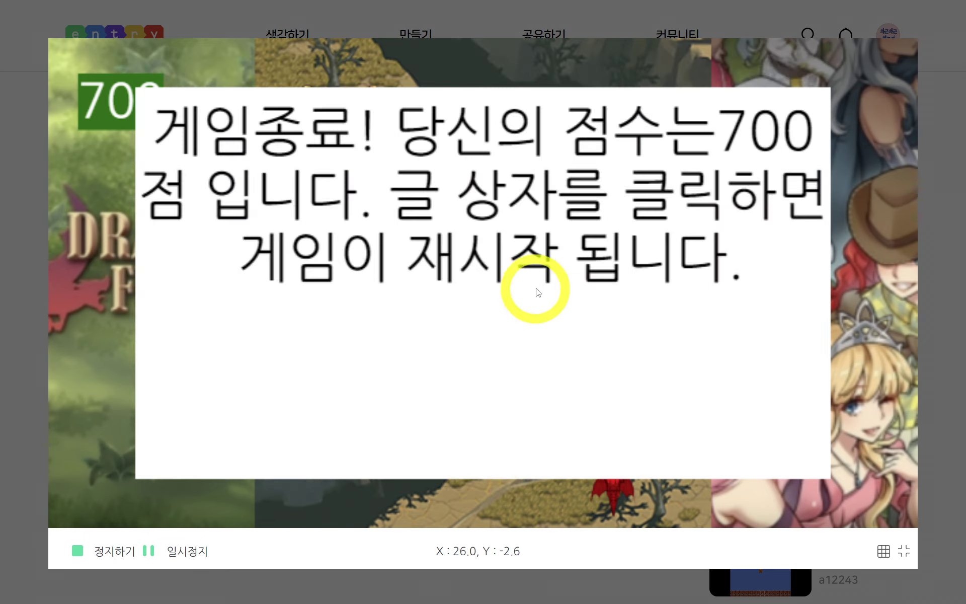
left_click(507, 266)
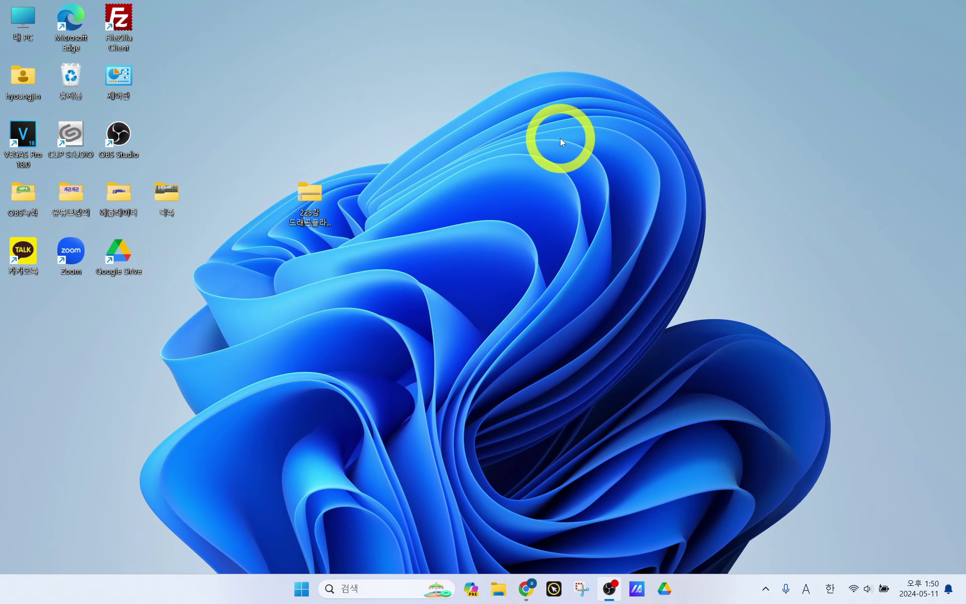
Extract the desktop archive 225강 드래곤플라이트 to its default location and place the extracted folder beside the archive
left_click(326, 204)
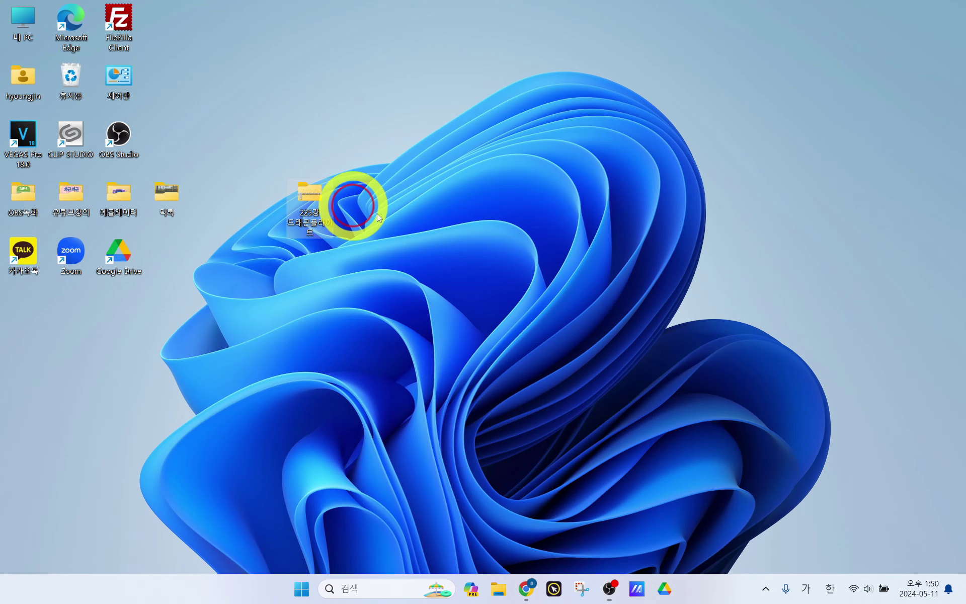
left_click(369, 210)
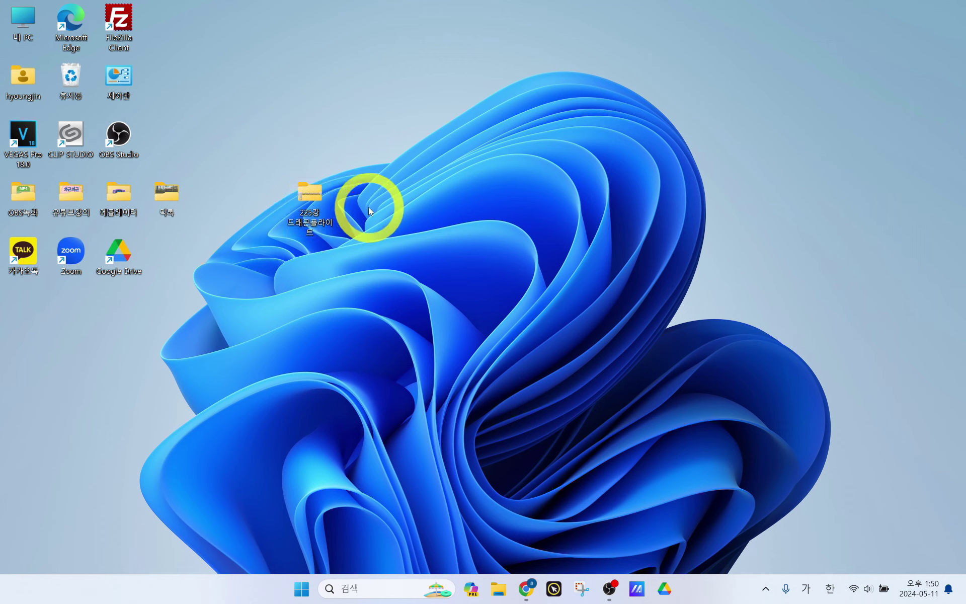
left_click_drag(418, 317, 251, 156)
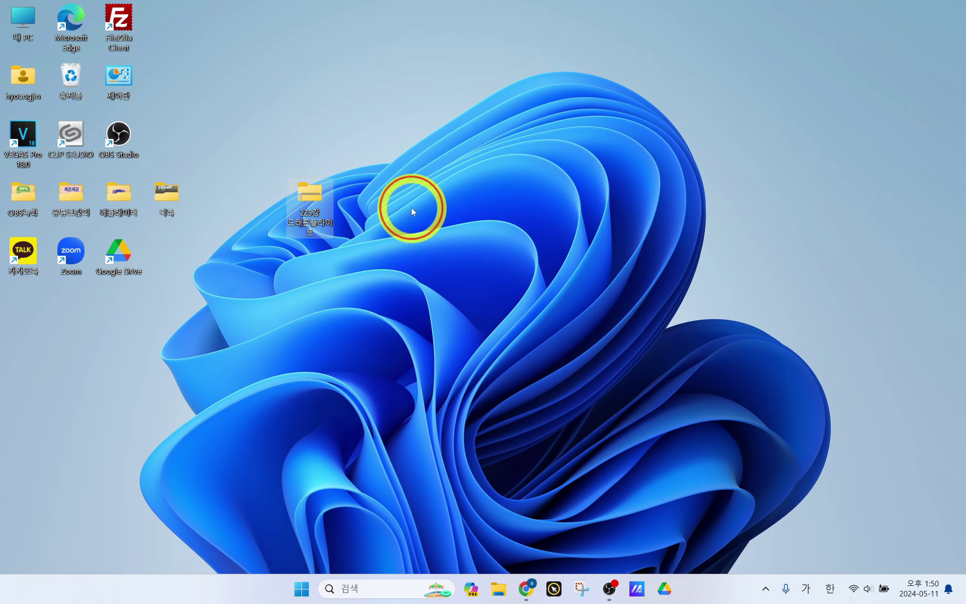
right_click(310, 187)
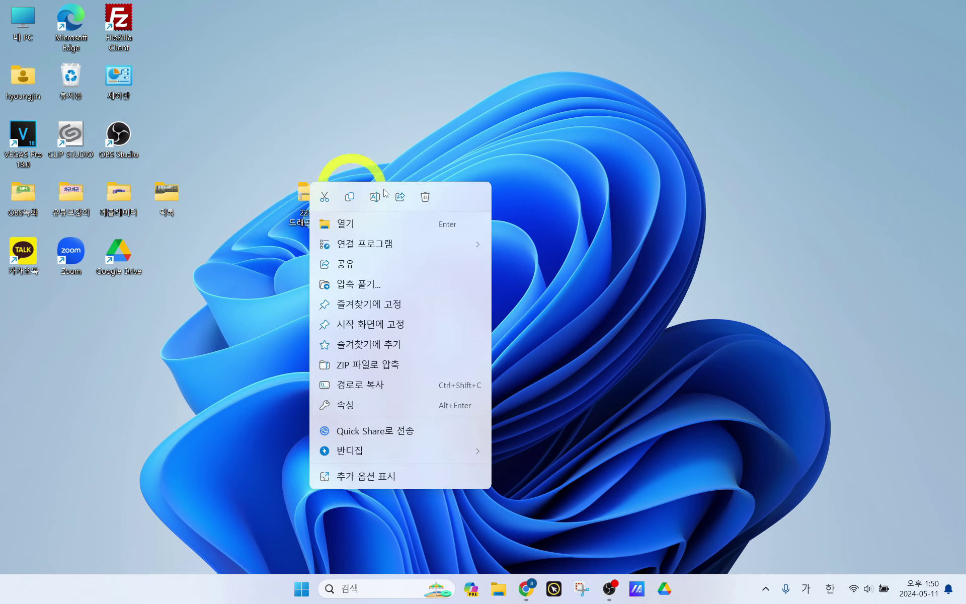
left_click(358, 284)
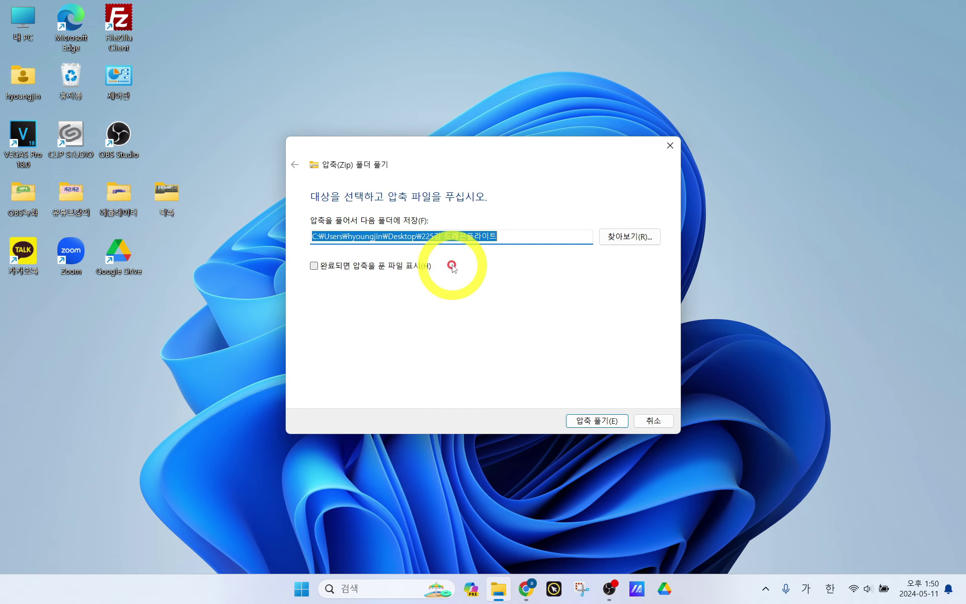
left_click(591, 420)
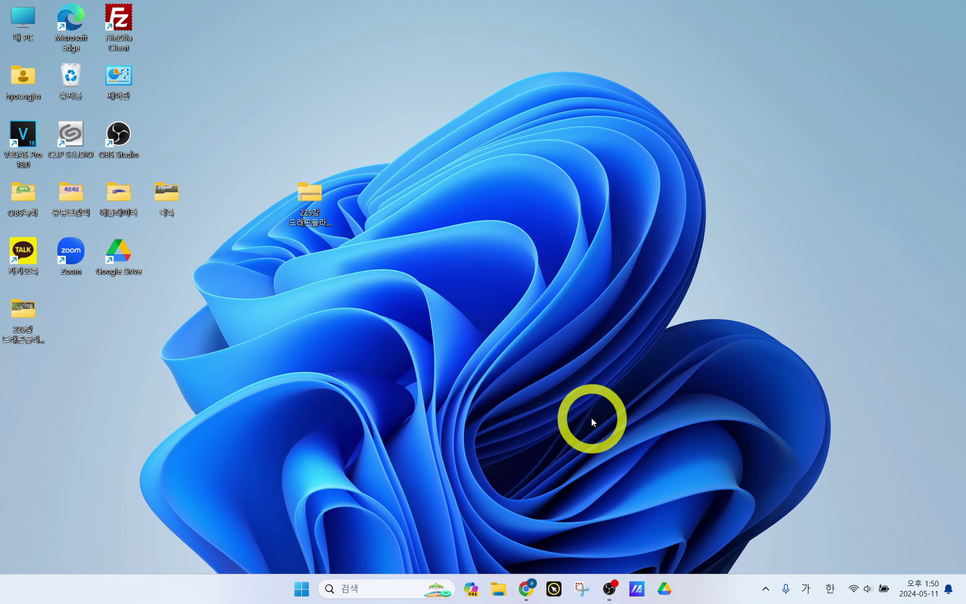
left_click_drag(13, 329, 358, 199)
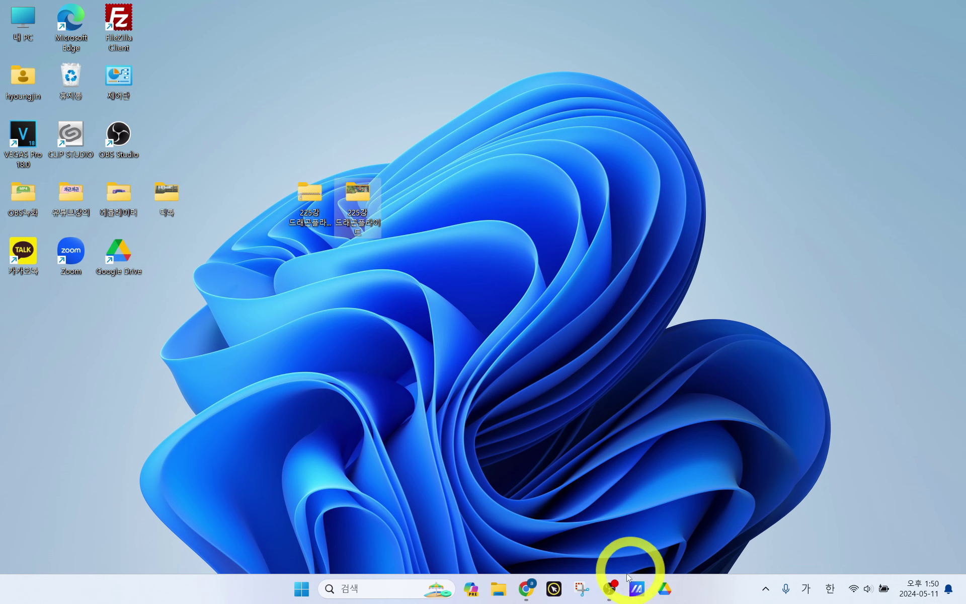
Switch to the Entry site in Chrome and start creating a new work (작품 만들기)
mouse_move(534, 594)
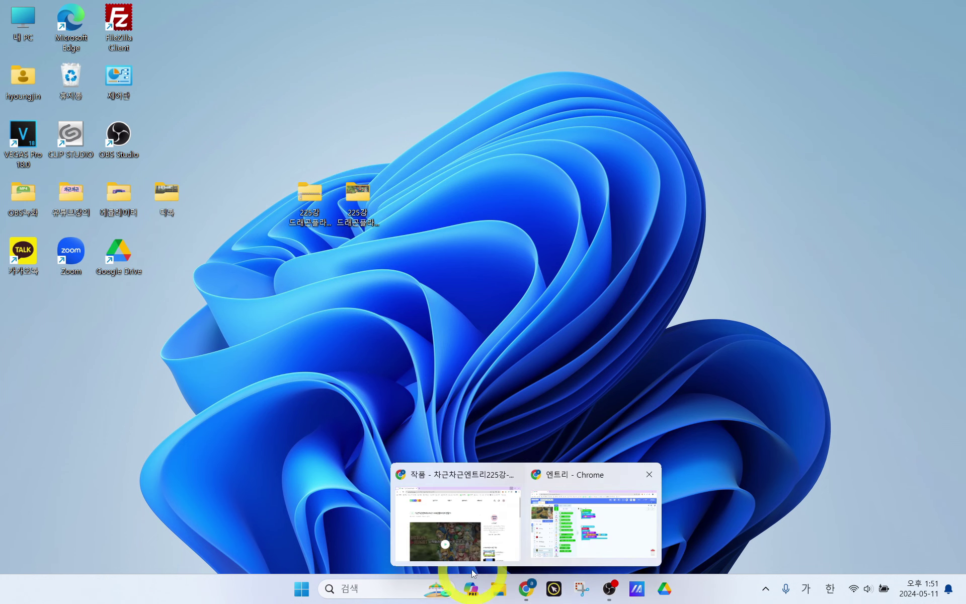
left_click(499, 540)
mouse_move(426, 51)
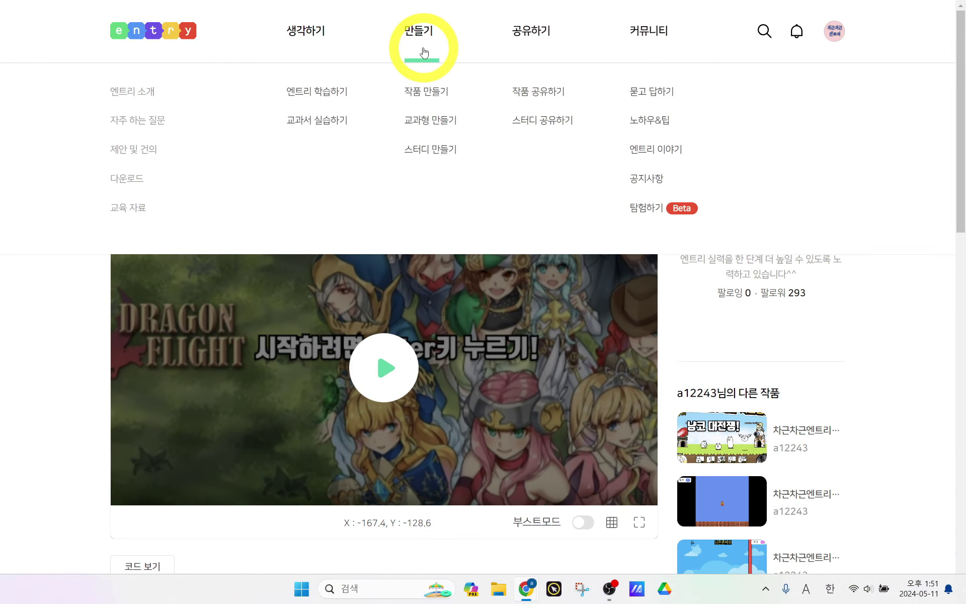
left_click(426, 100)
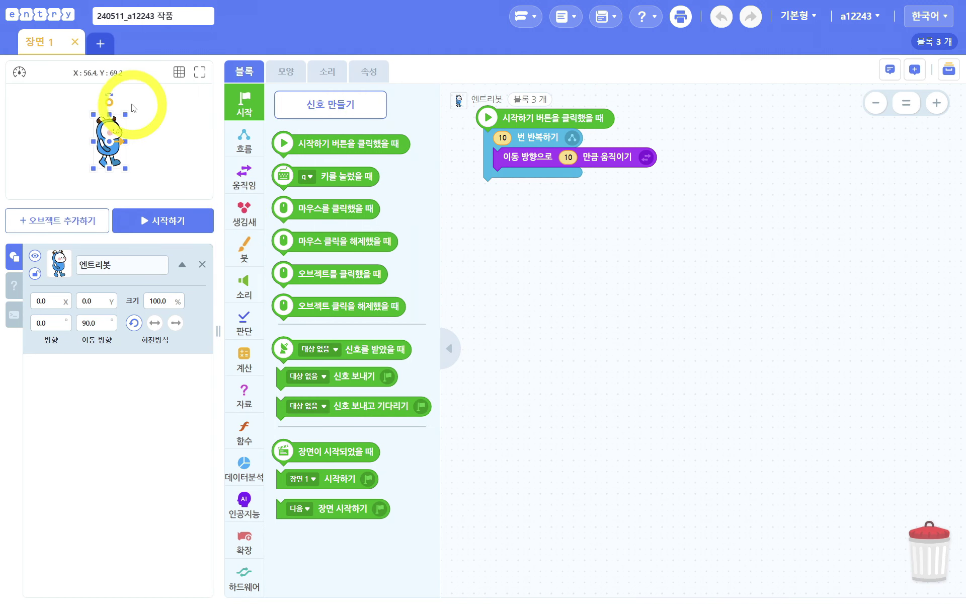
Delete the default 엔트리봇 object and add a second scene, ending with 장면 2 selected
left_click(203, 265)
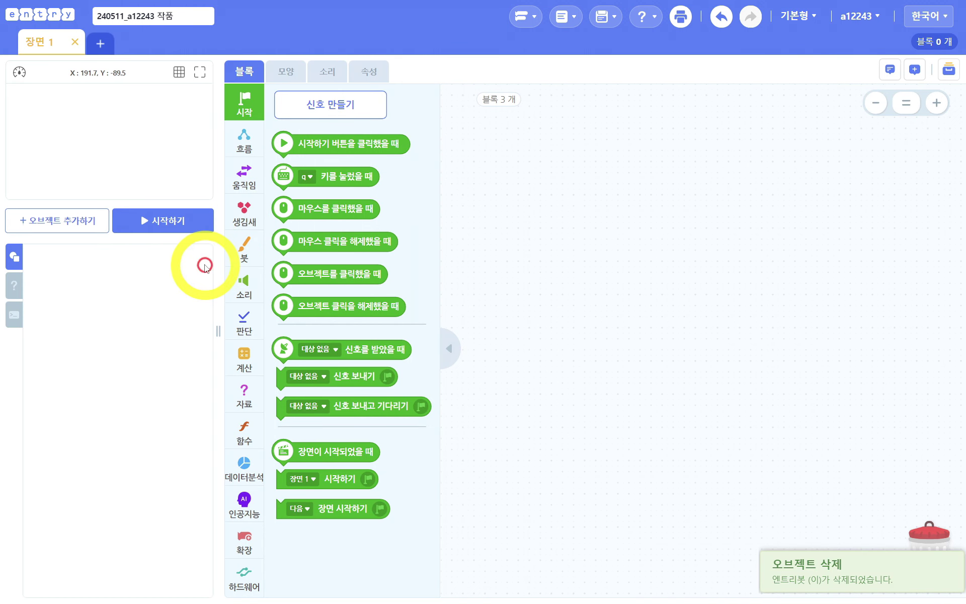
left_click(99, 44)
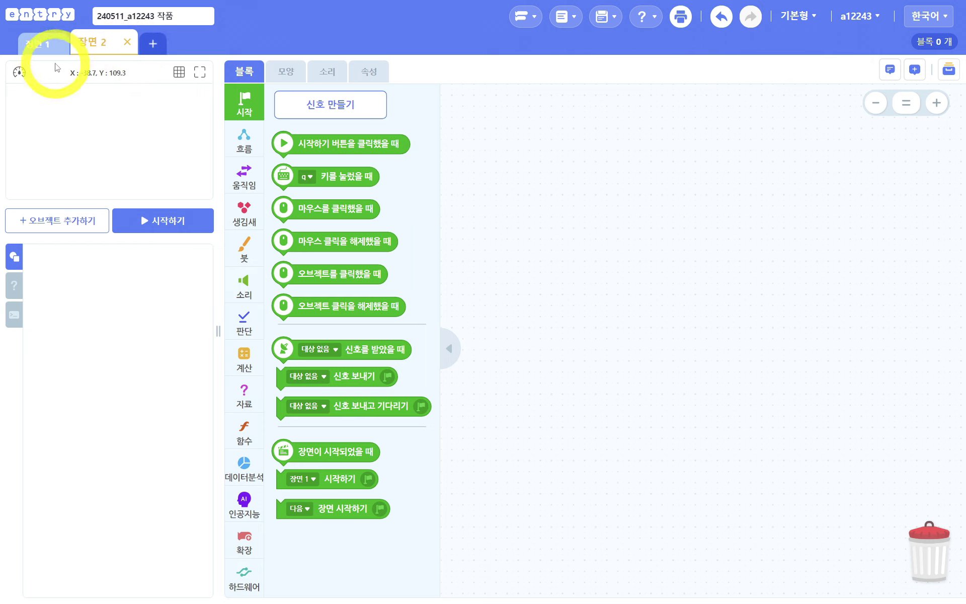
left_click(45, 43)
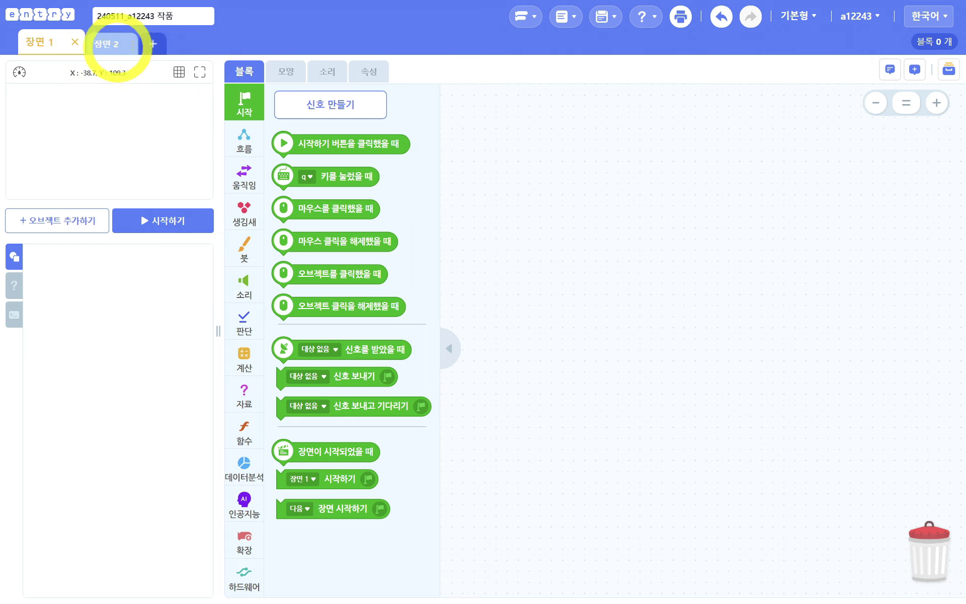
left_click(106, 42)
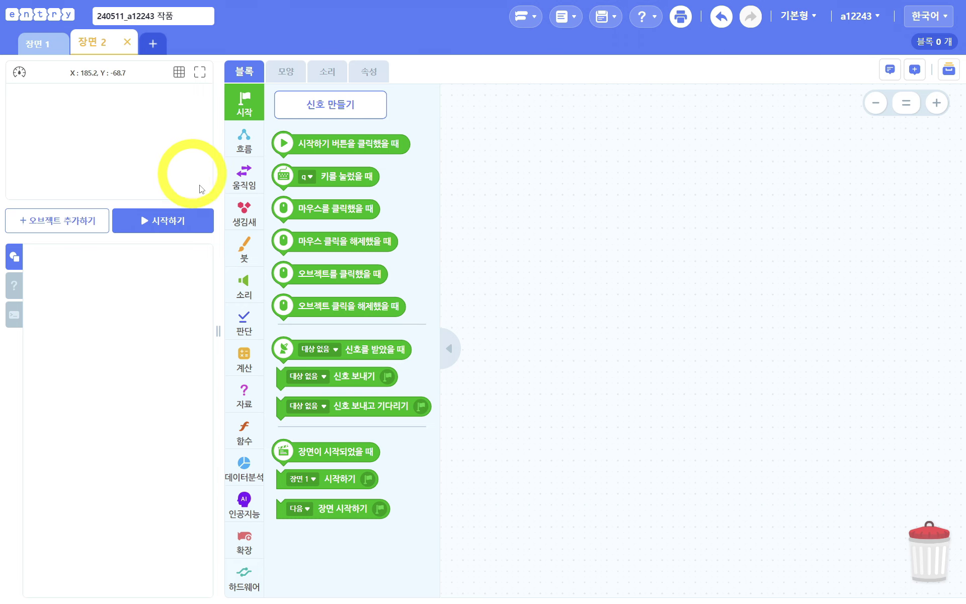
Add the 시작화면 image from the desktop folder 225강 드래곤플라이트 as an object, sized to 390% and locked
left_click(71, 220)
left_click(125, 62)
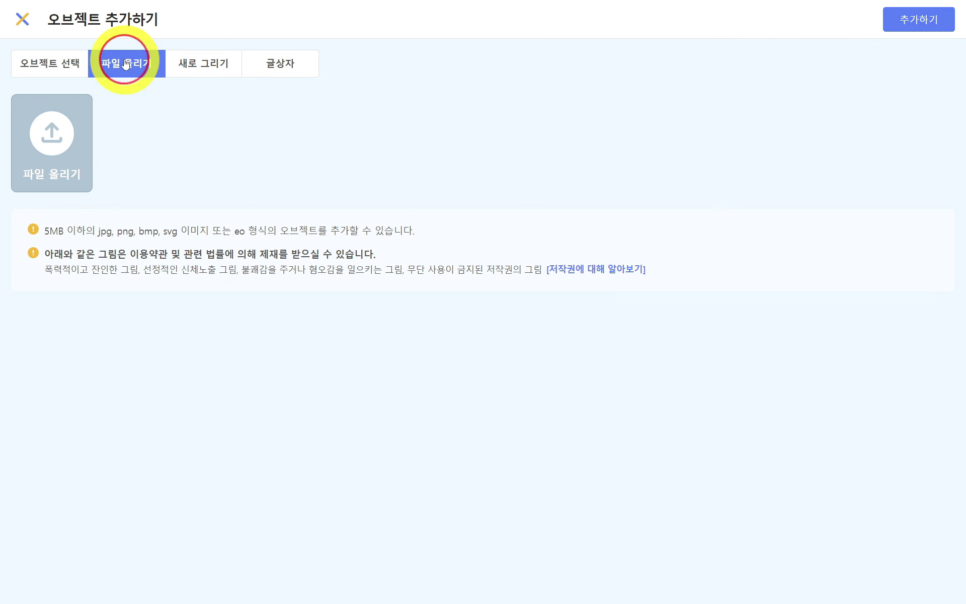
left_click(35, 146)
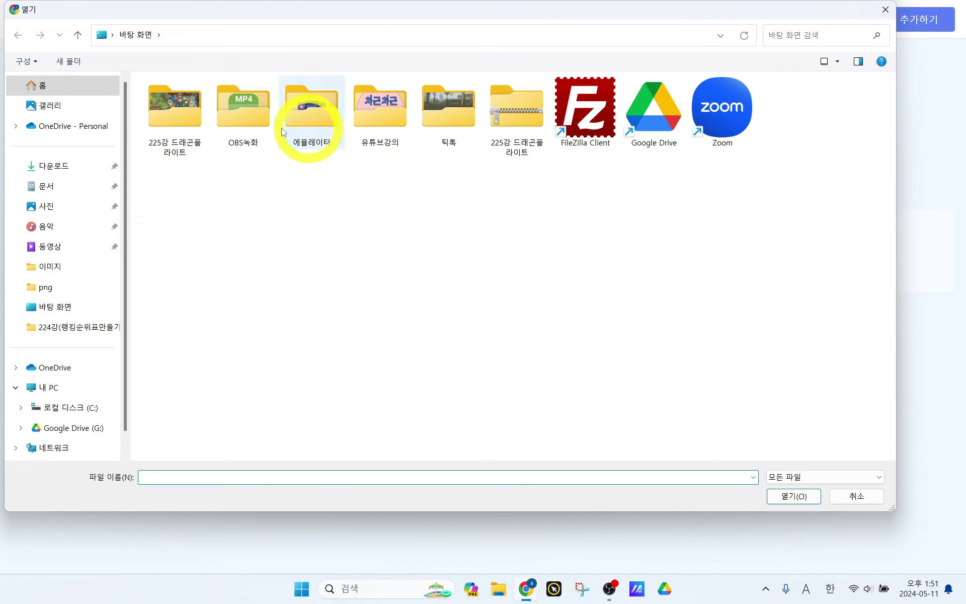
double_click(177, 113)
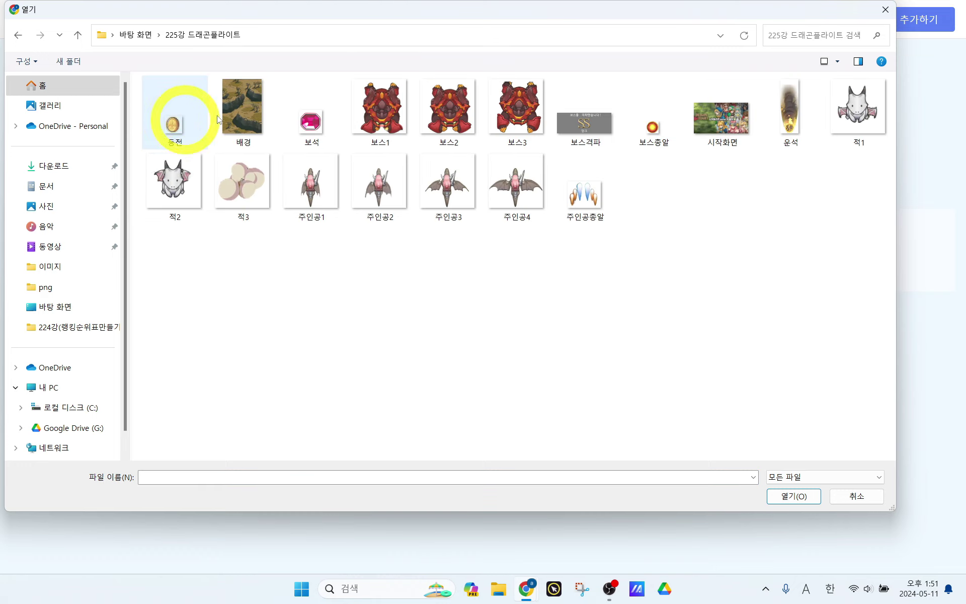
double_click(732, 132)
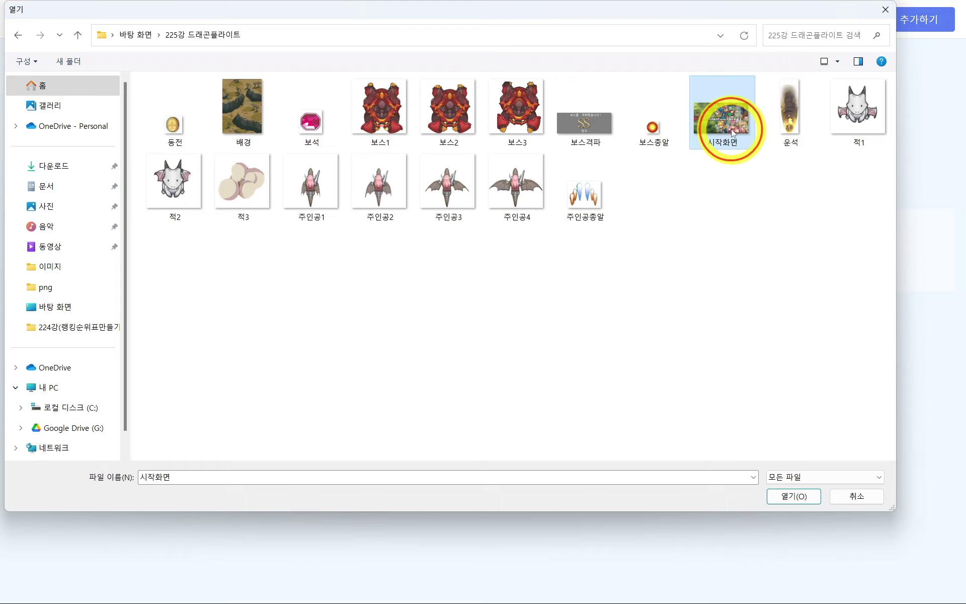
left_click(899, 34)
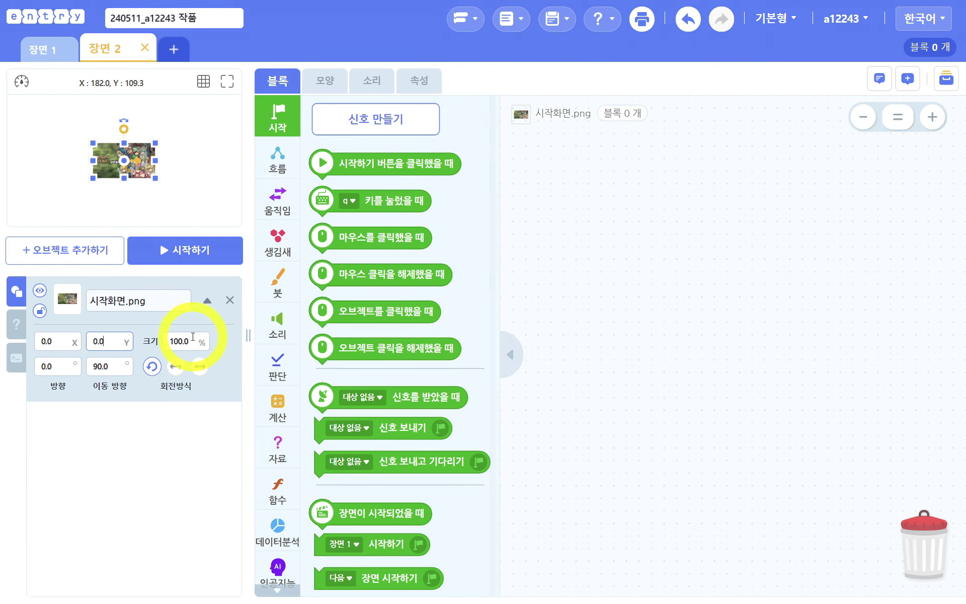
type("390")
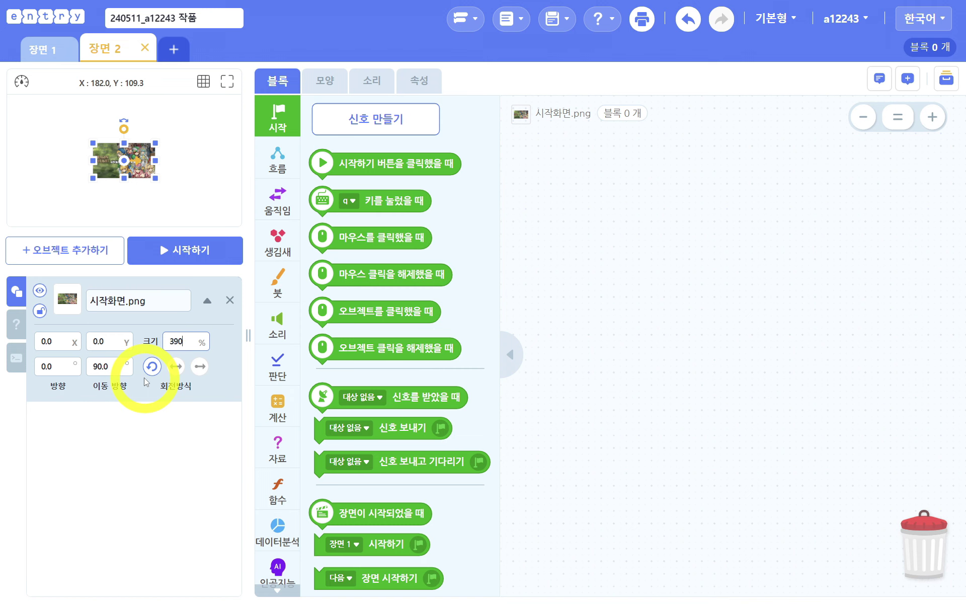
key("Return")
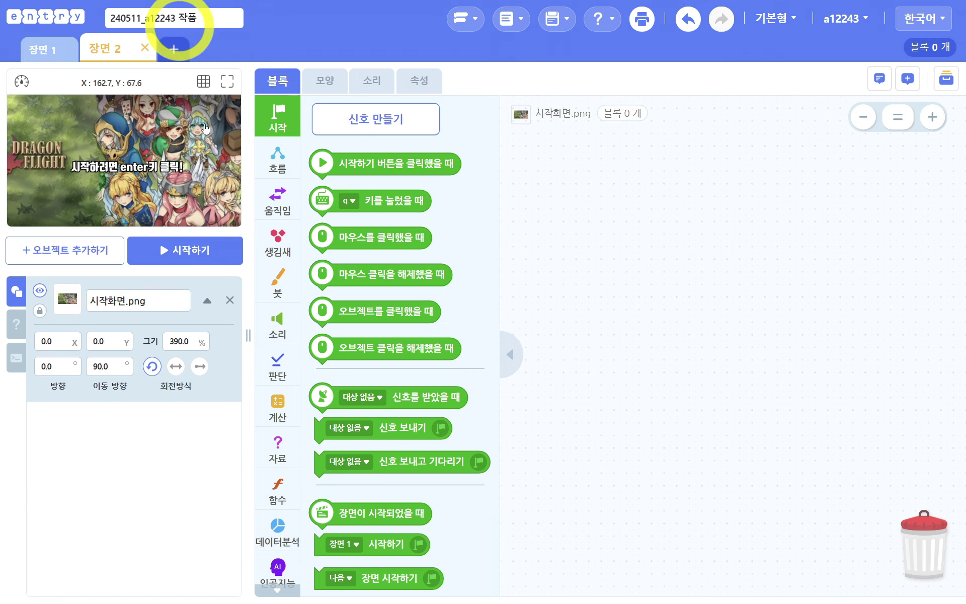
Upload the 배경 image from the 225강 드래곤플라이트 folder and add it as an object in 장면 2
left_click(47, 246)
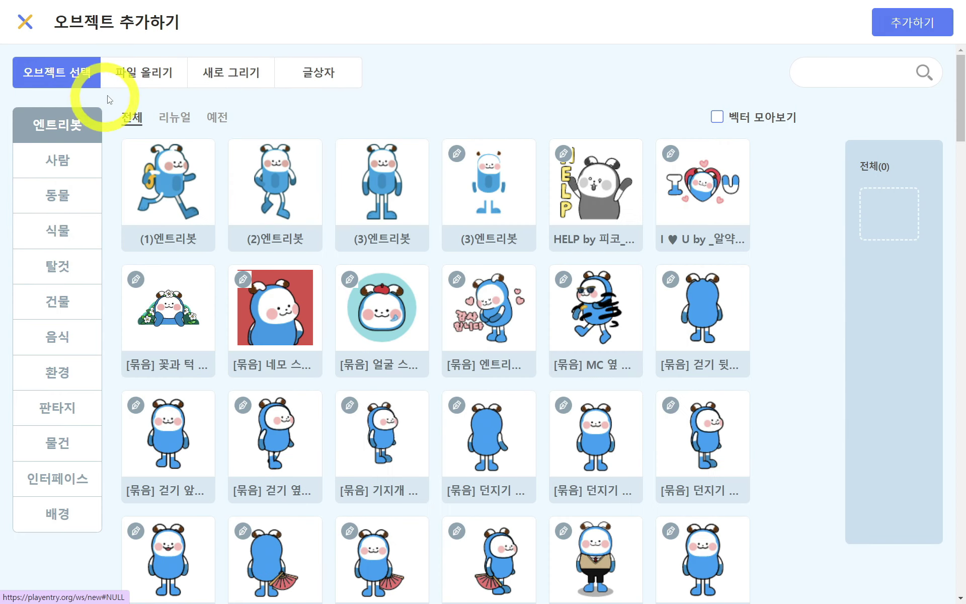
left_click(131, 72)
left_click(73, 158)
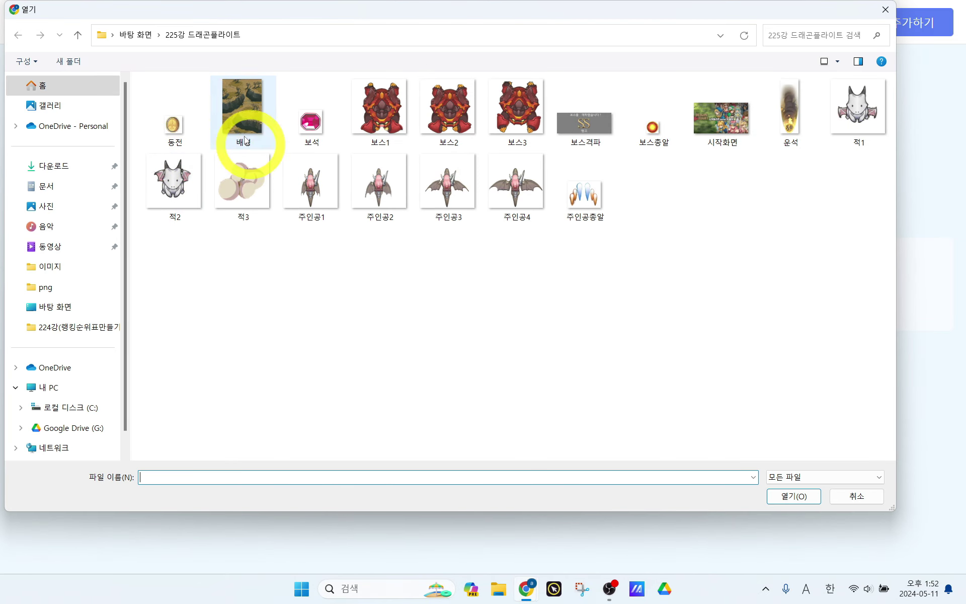
double_click(247, 111)
left_click(913, 23)
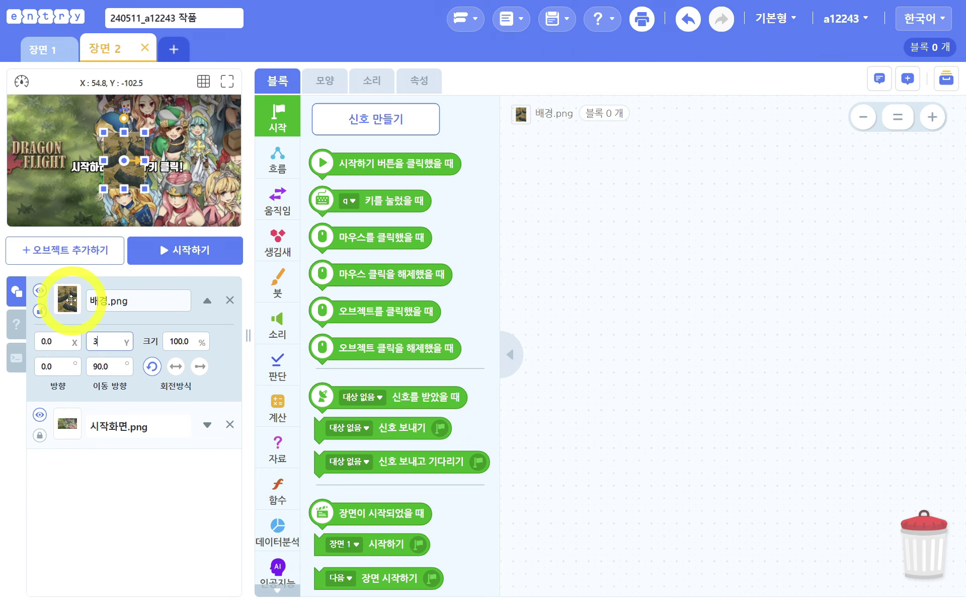
Set the 배경.png object's Y position to 30 and size to 300%, and leave it locked and hidden
key("Return")
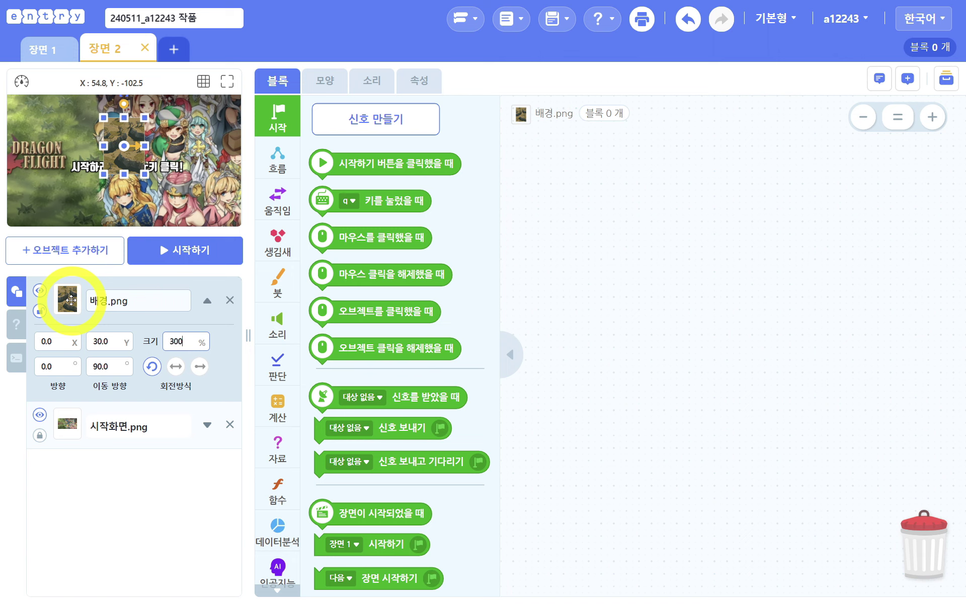
key("Return")
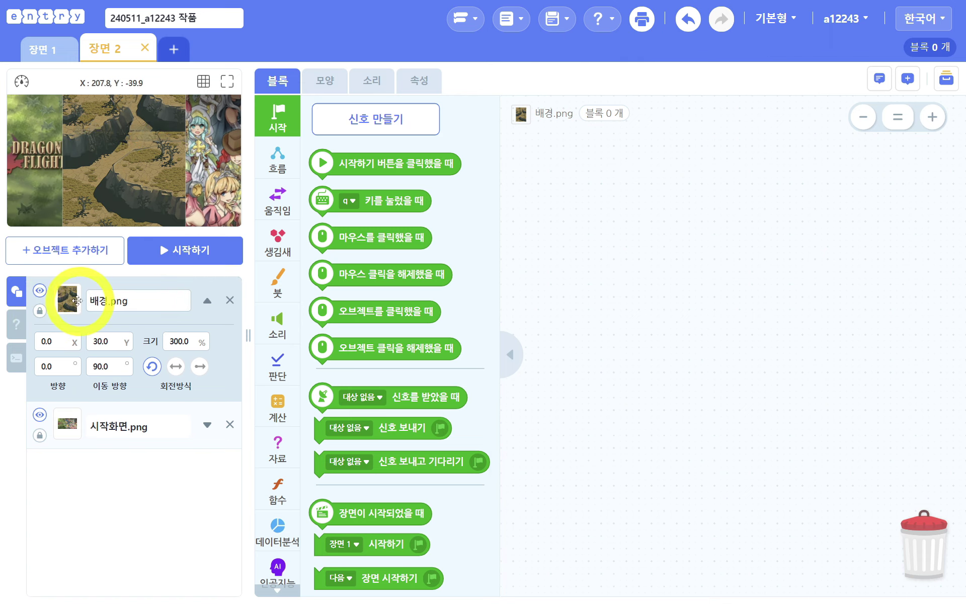
left_click(40, 292)
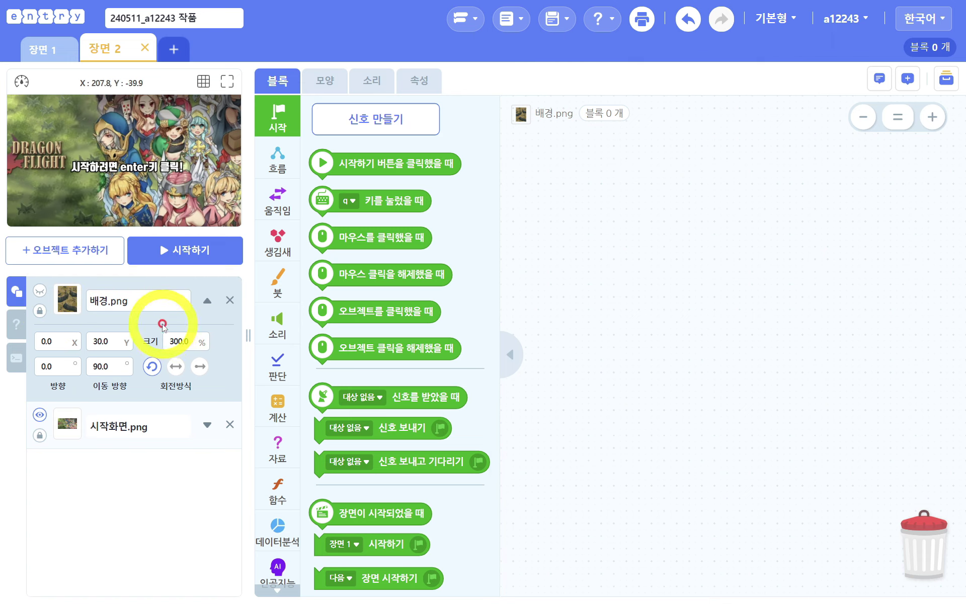
Upload the 주인공총알 image and add it as an object in 장면 2
left_click(66, 249)
left_click(157, 76)
left_click(83, 189)
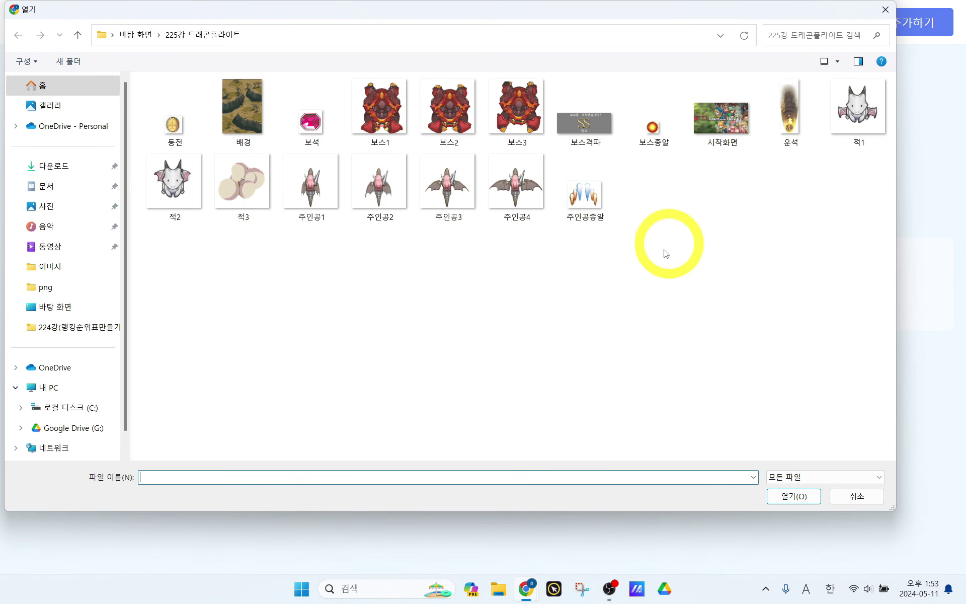
double_click(583, 194)
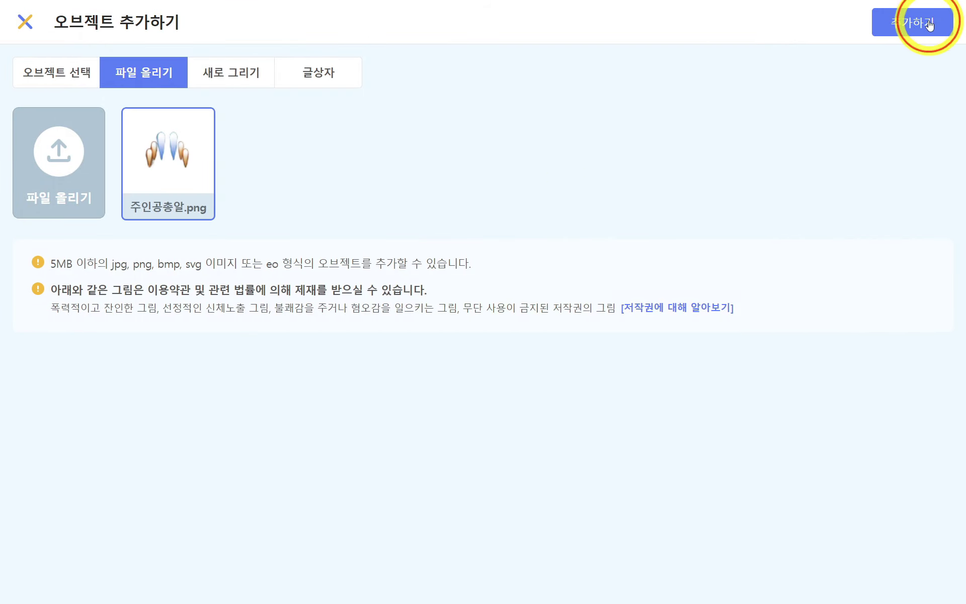
left_click(929, 25)
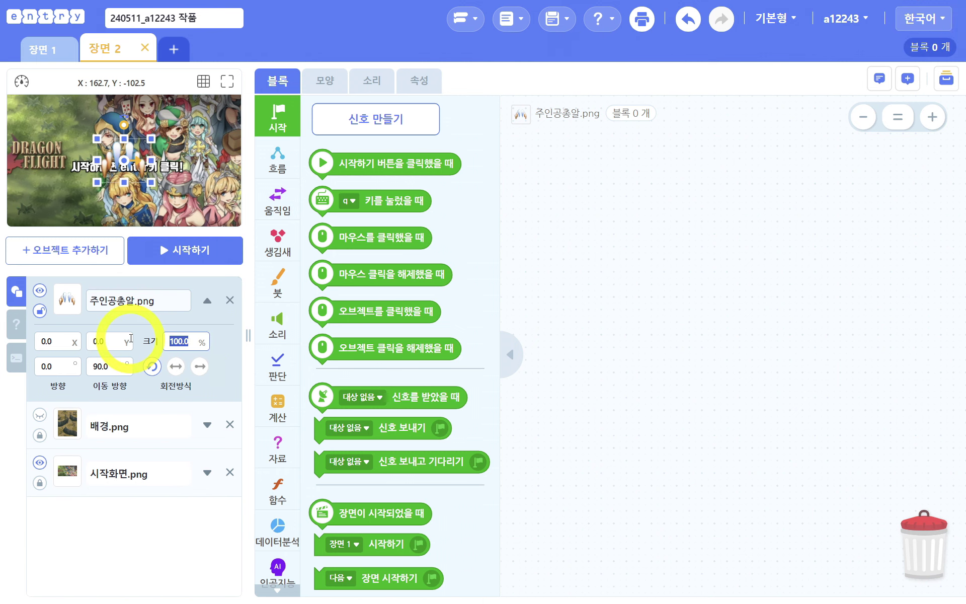
Set the 주인공총알.png object's size to 30%, and leave it locked and hidden
type("30")
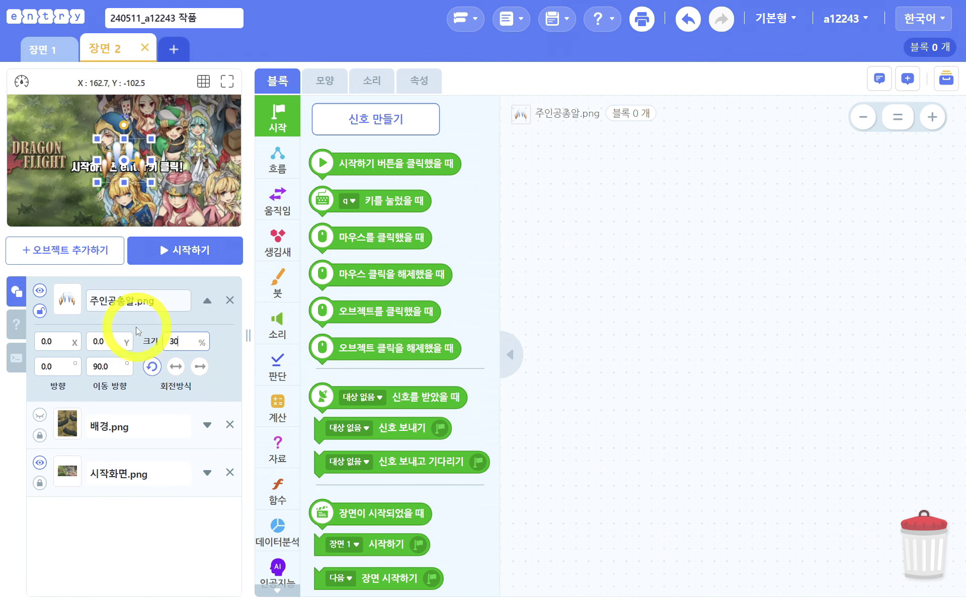
key("Return")
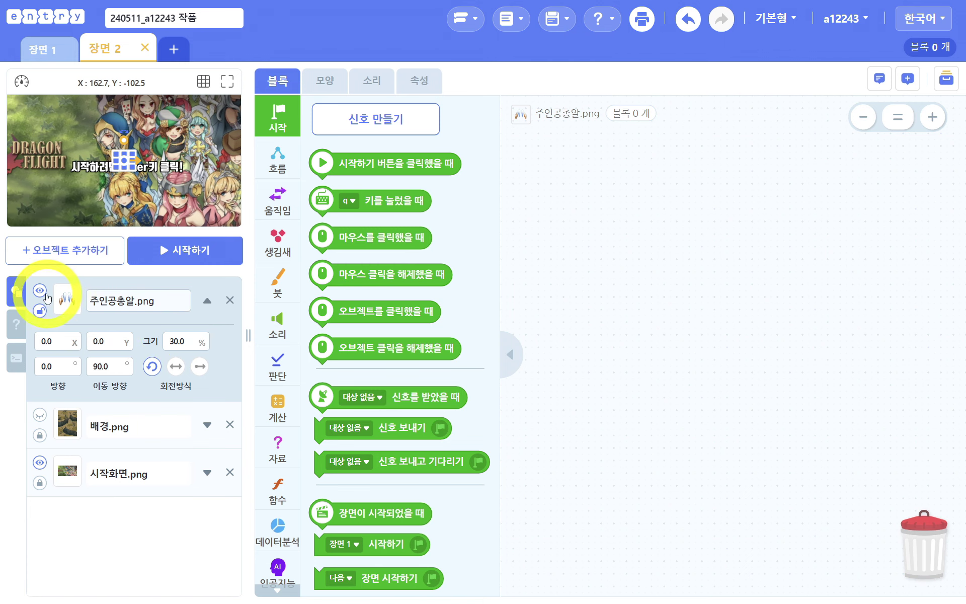
left_click(40, 295)
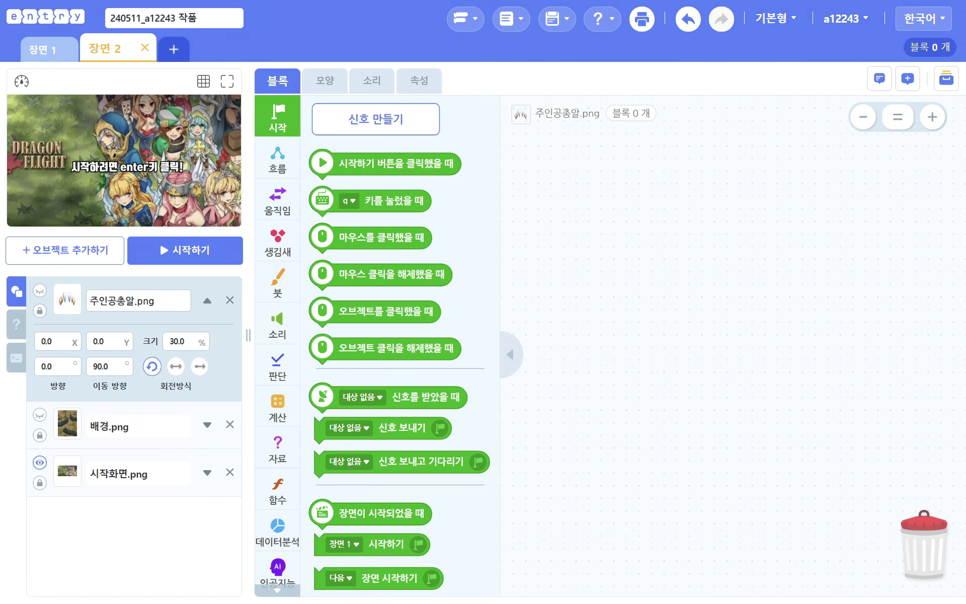
Add the 주인공1 image as an object in 장면 2, sized to 50% and locked
left_click(61, 250)
left_click(156, 73)
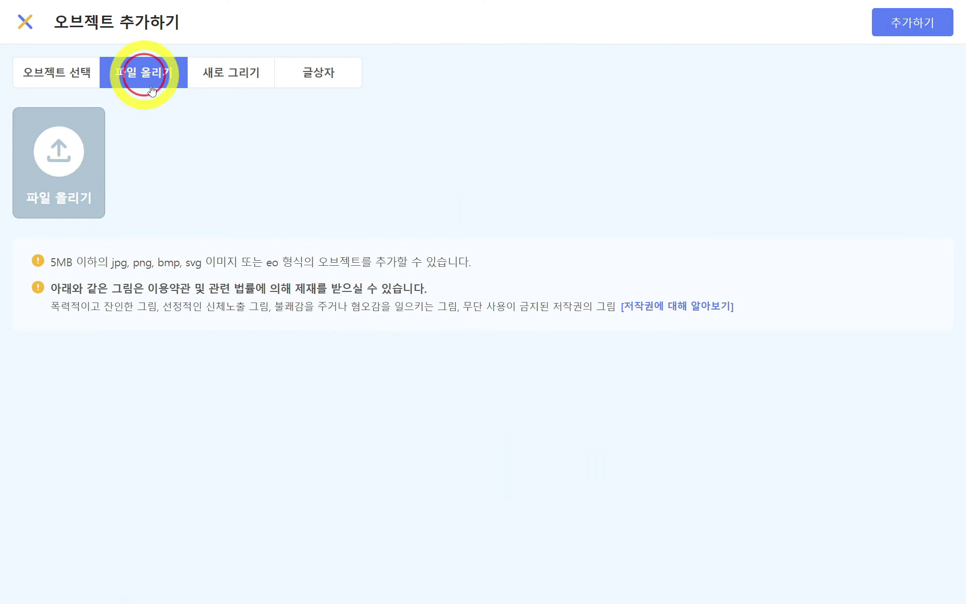
left_click(53, 161)
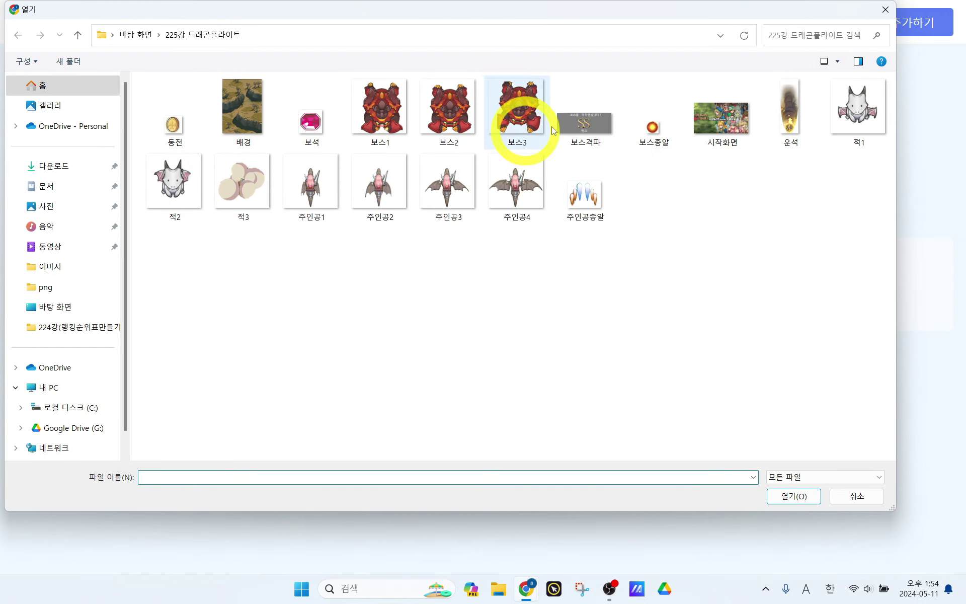
double_click(316, 181)
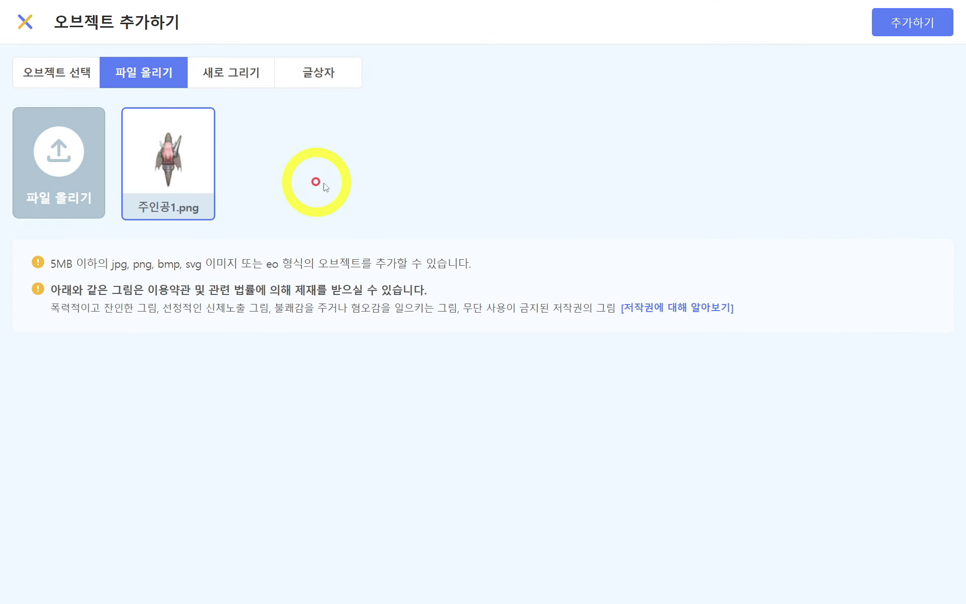
left_click(911, 28)
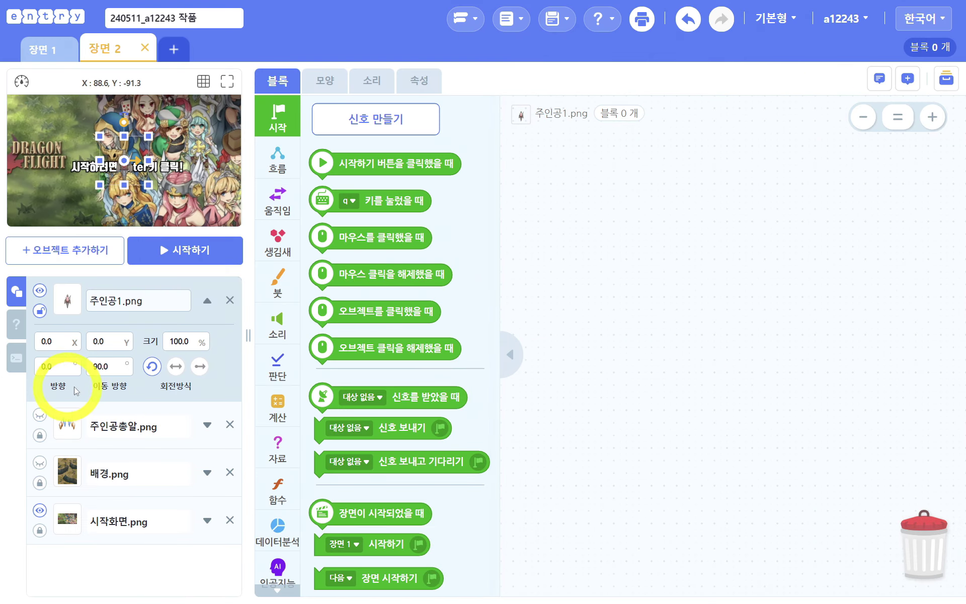
left_click(41, 313)
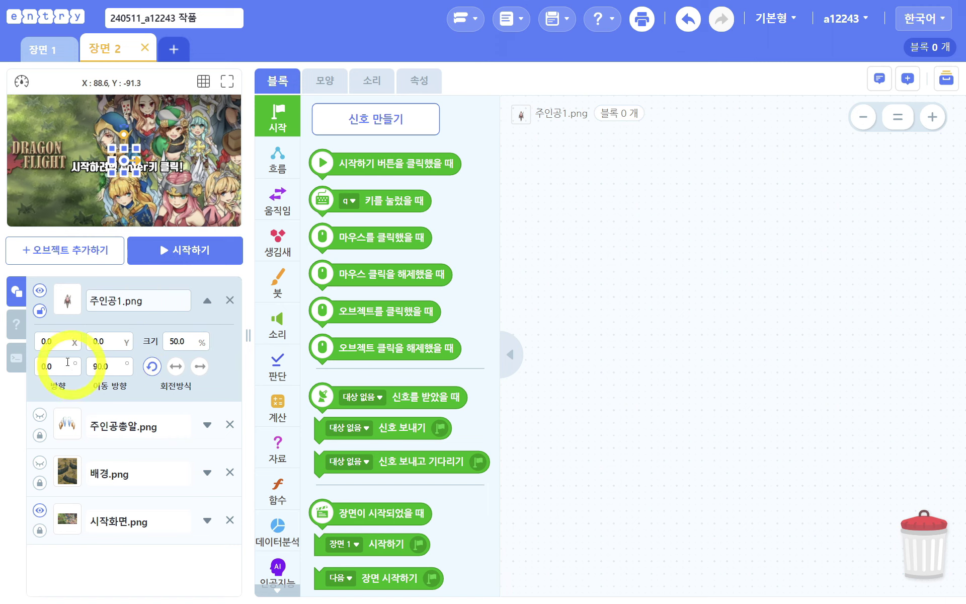
left_click(39, 312)
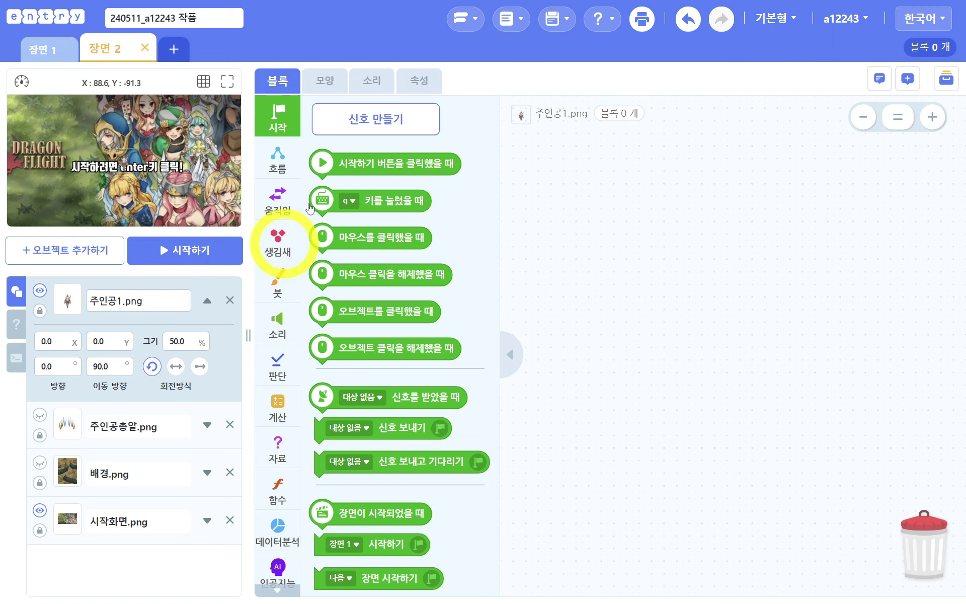
Add 주인공2, 주인공3 and 주인공4 as extra shapes of the 주인공1.png object, and reselect the 주인공1 shape without saving drawing changes
left_click(332, 88)
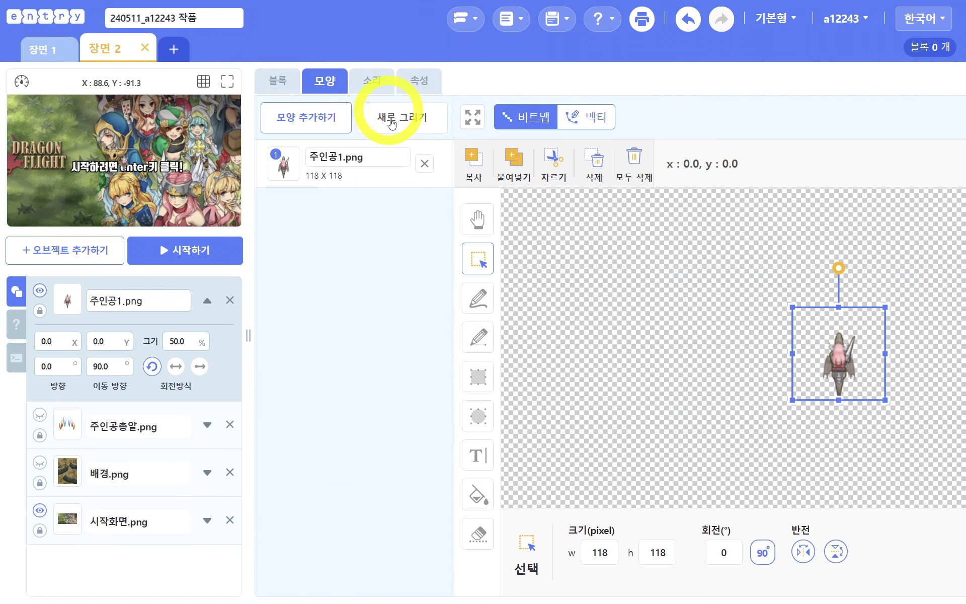
left_click(322, 119)
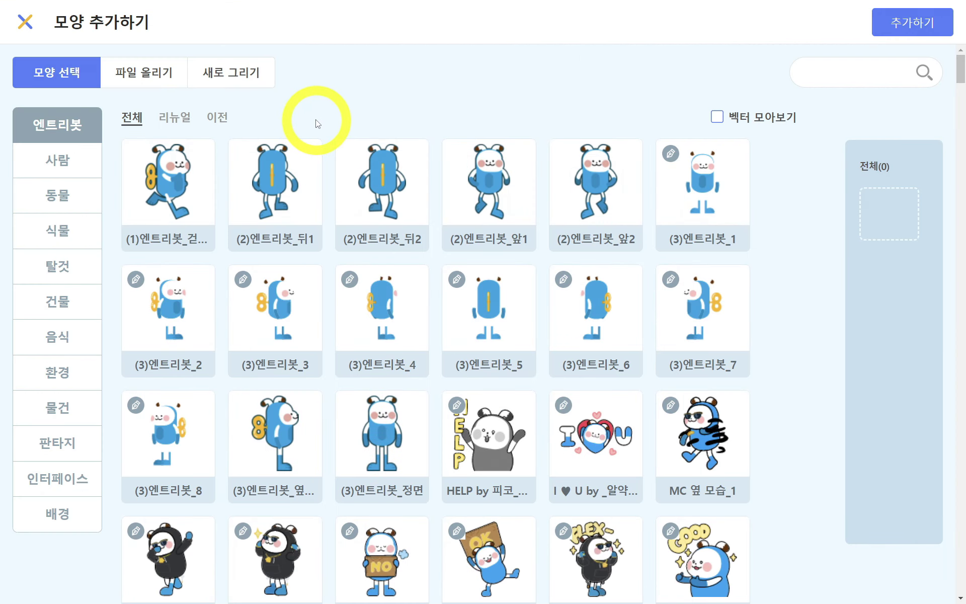
left_click(144, 72)
left_click(103, 182)
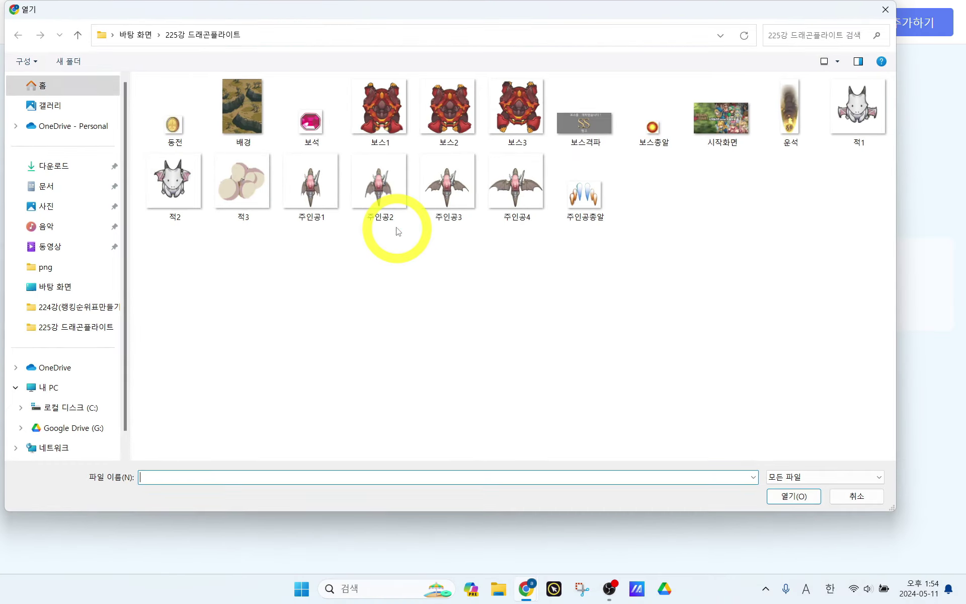
left_click(381, 200)
left_click(534, 194, "shift")
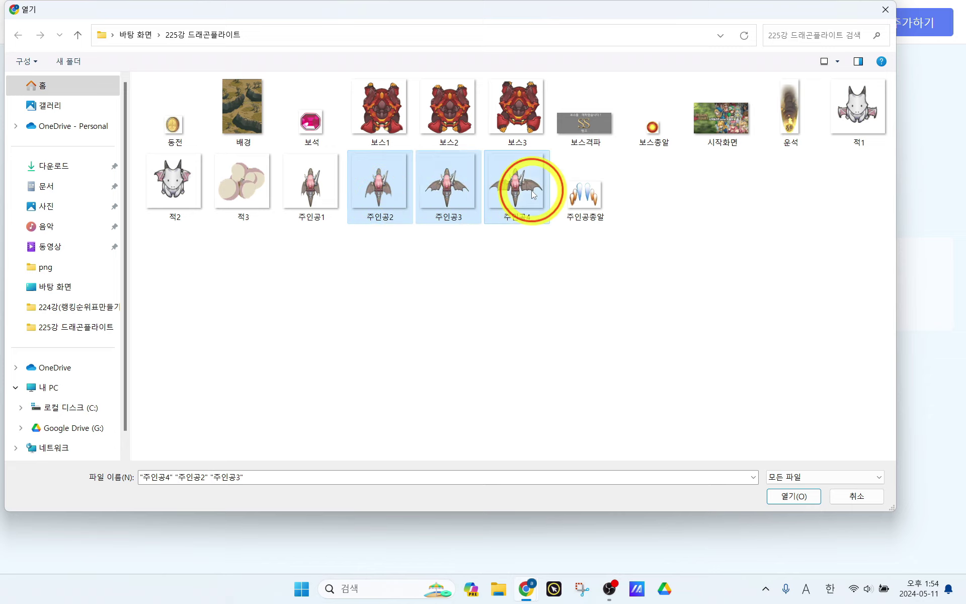
left_click(795, 496)
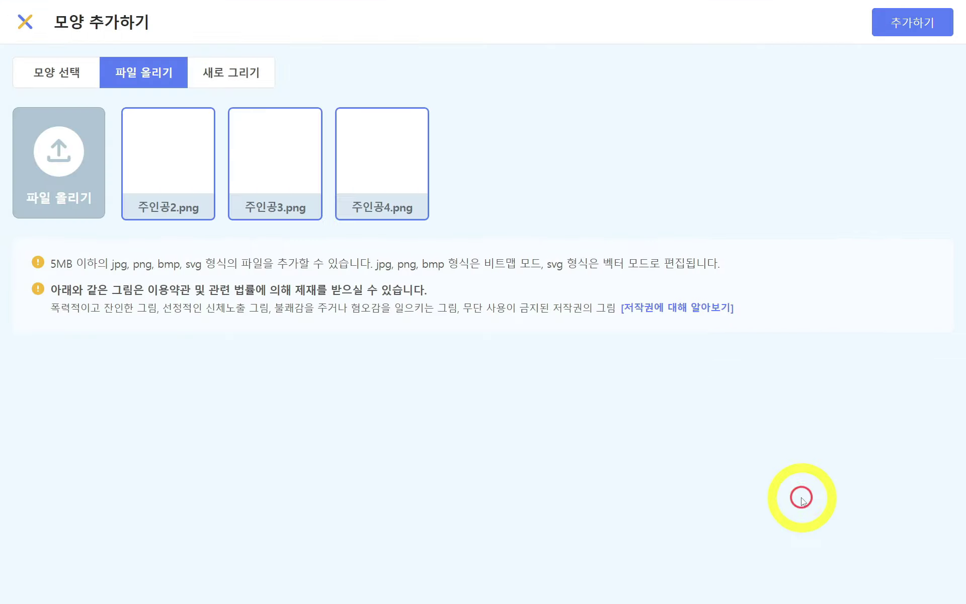
left_click(908, 9)
left_click(394, 180)
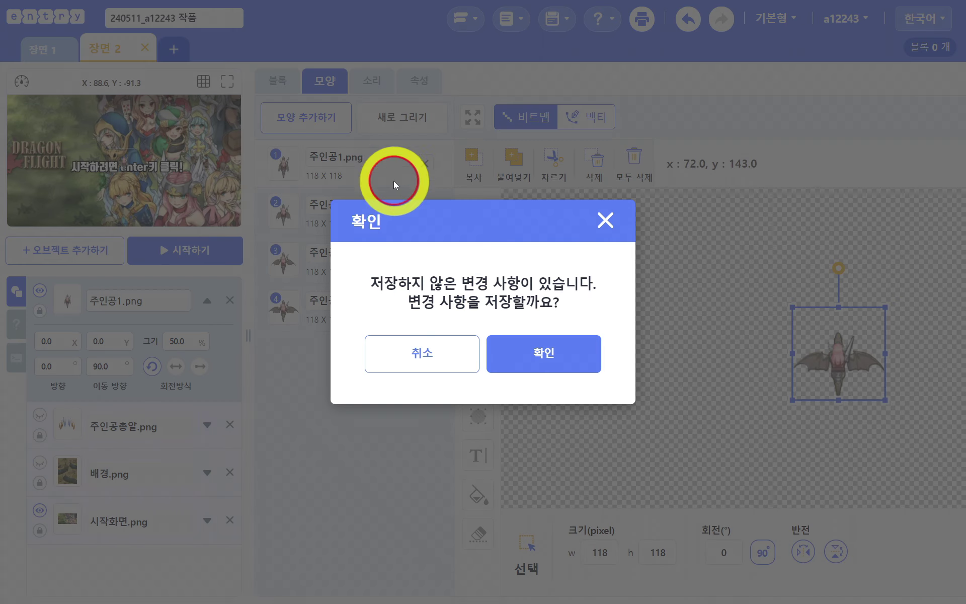
left_click(428, 362)
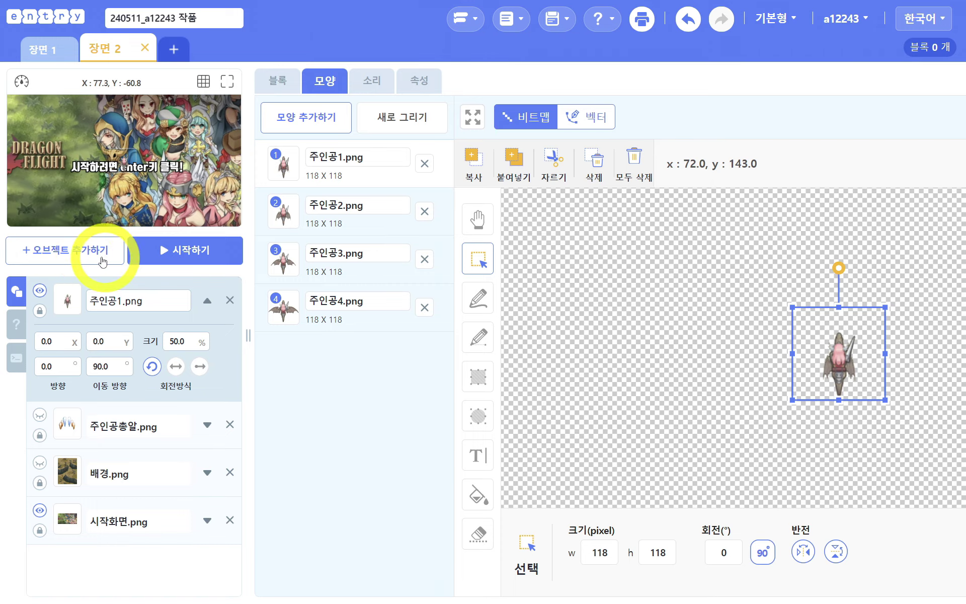
Create a new hand-drawn object in 장면 2 and switch its empty shape to vector (벡터) mode
left_click(88, 262)
left_click(235, 78)
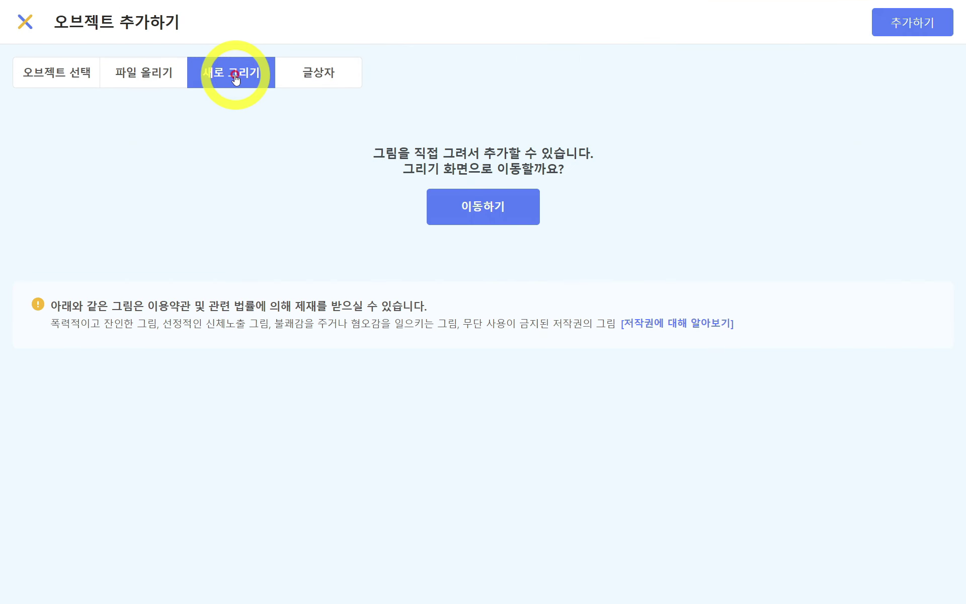
left_click(470, 201)
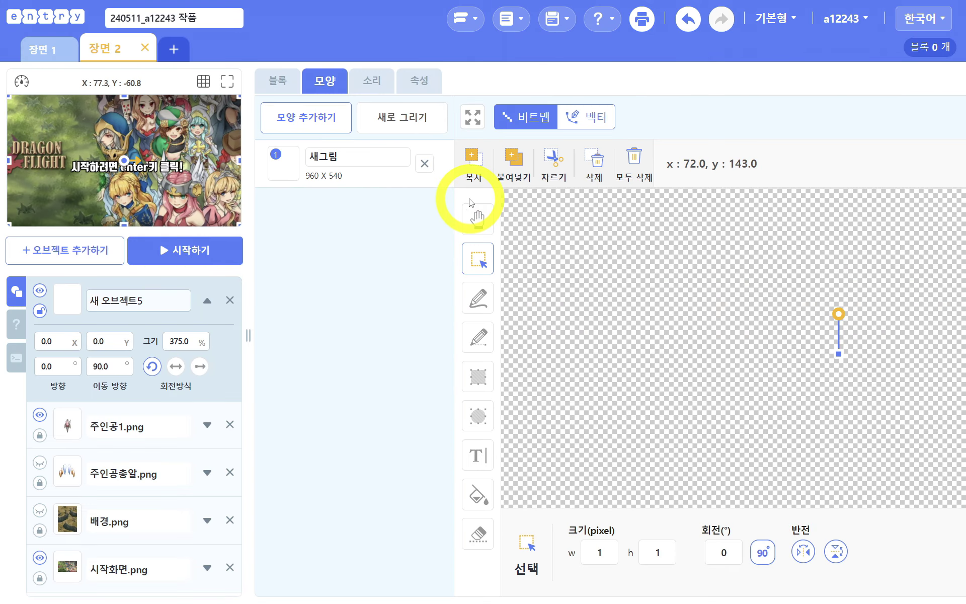
left_click(595, 123)
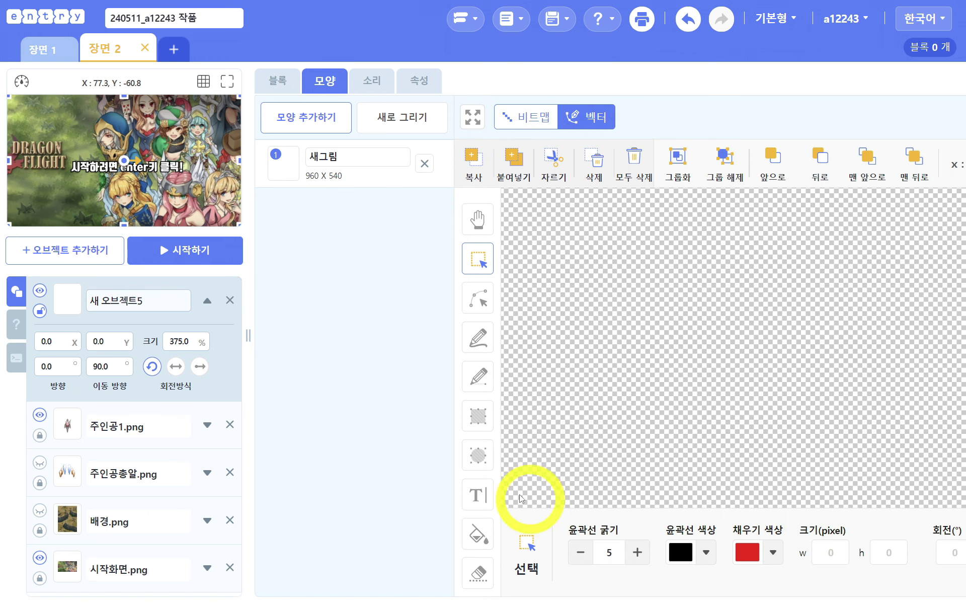
Draw a red rectangle with a black outline, size it to 100 by 100 pixels, and save it as the new object's shape
left_click(478, 418)
mouse_move(597, 280)
left_mouse_down()
mouse_move(620, 313)
mouse_move(701, 362)
mouse_move(701, 373)
left_mouse_up()
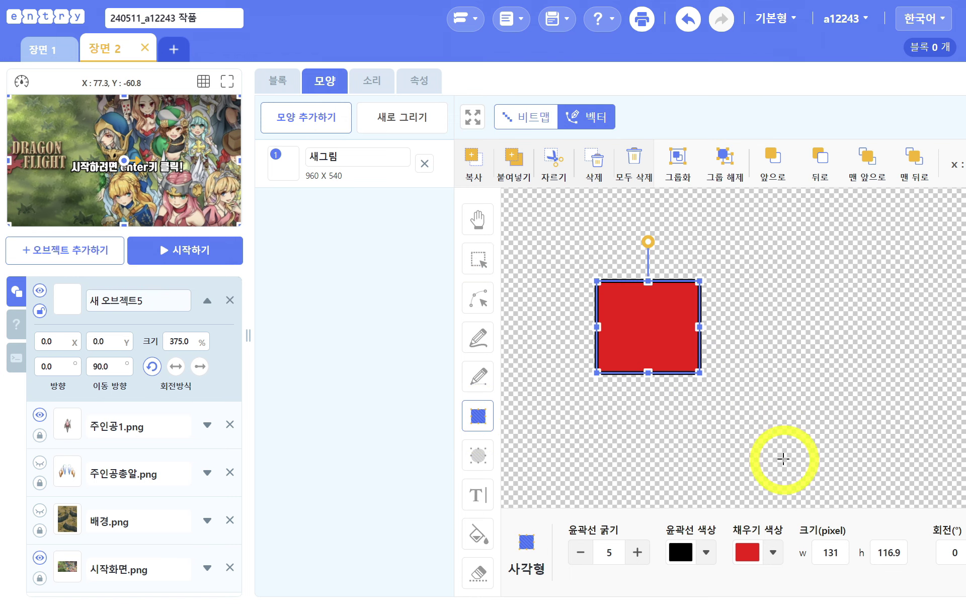
key("ctrl+minus")
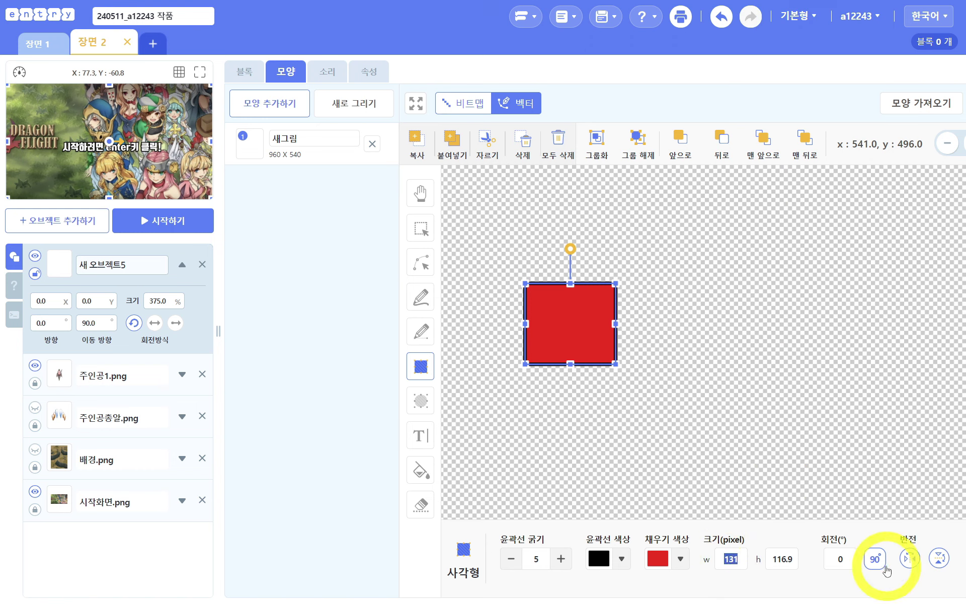
key("Return")
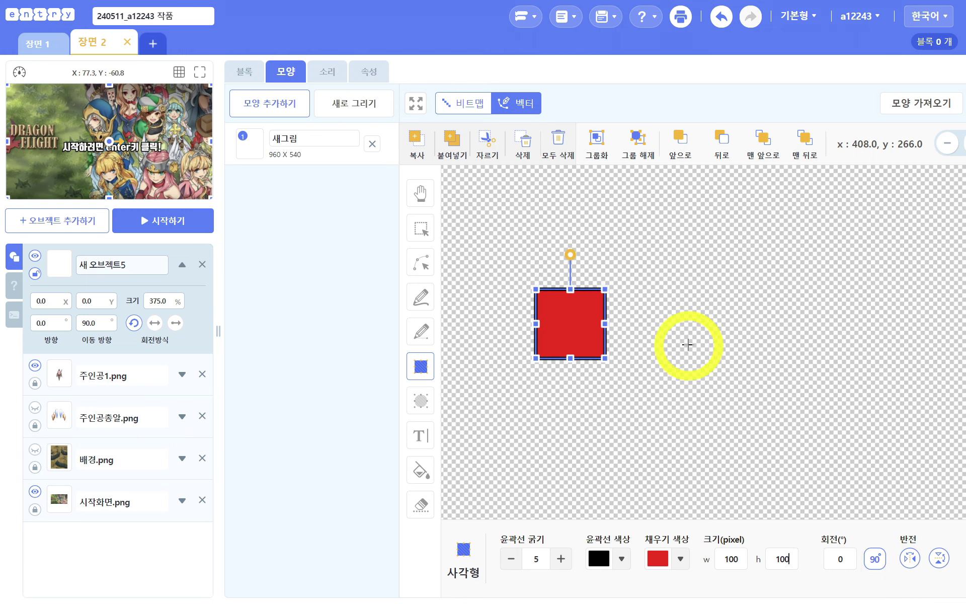
key("ctrl+minus")
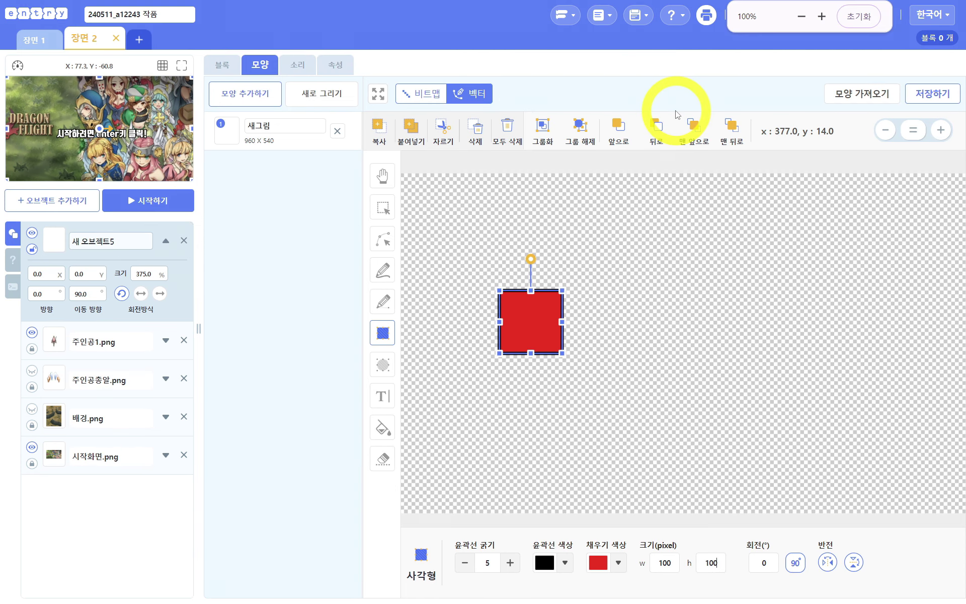
left_click(935, 100)
left_click(862, 129)
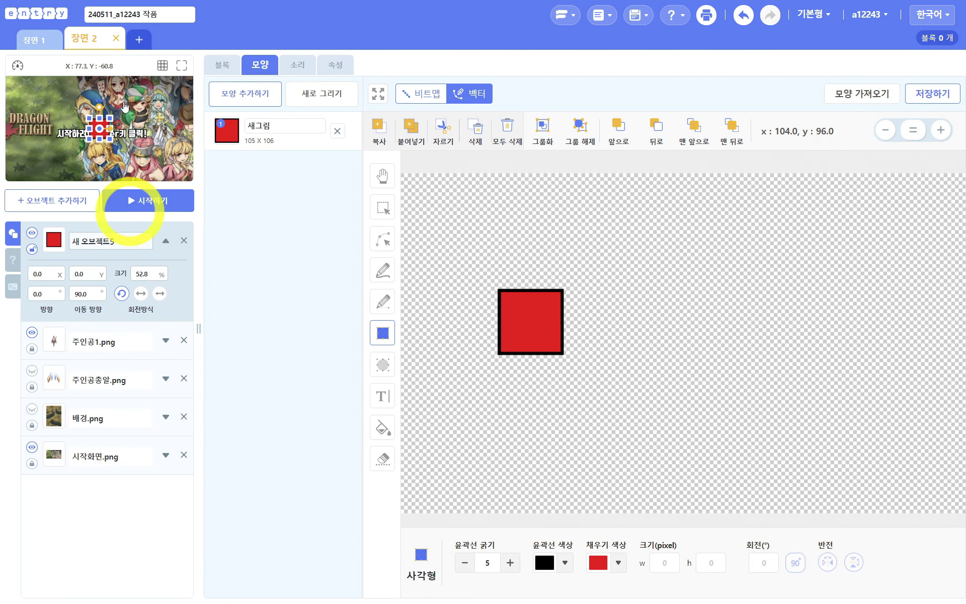
Rename the red square object to 피격센서, set its size to 10%, and lock it
left_click_drag(134, 241, 47, 236)
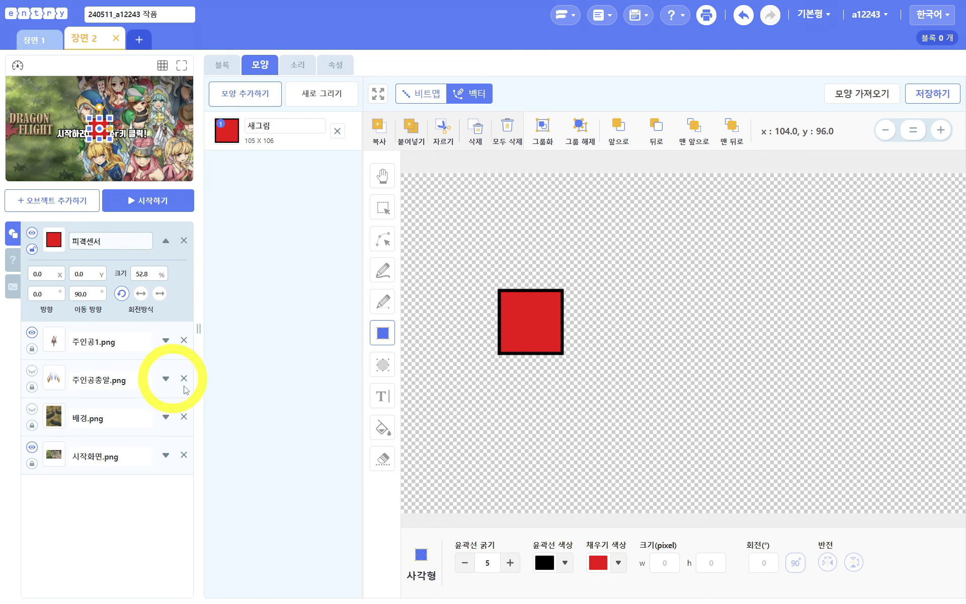
left_click(149, 274)
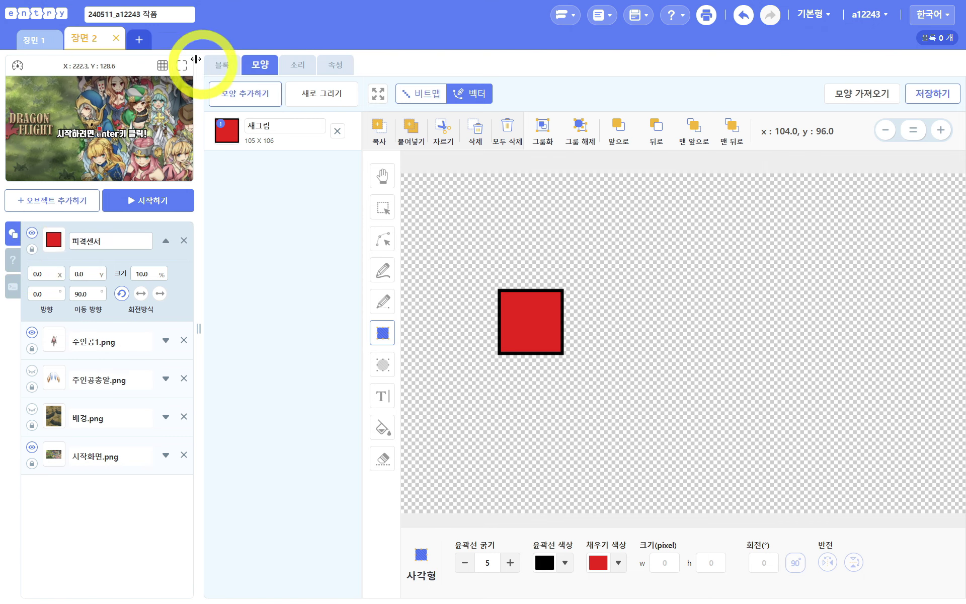
key("ctrl+plus")
key("ctrl+plus")
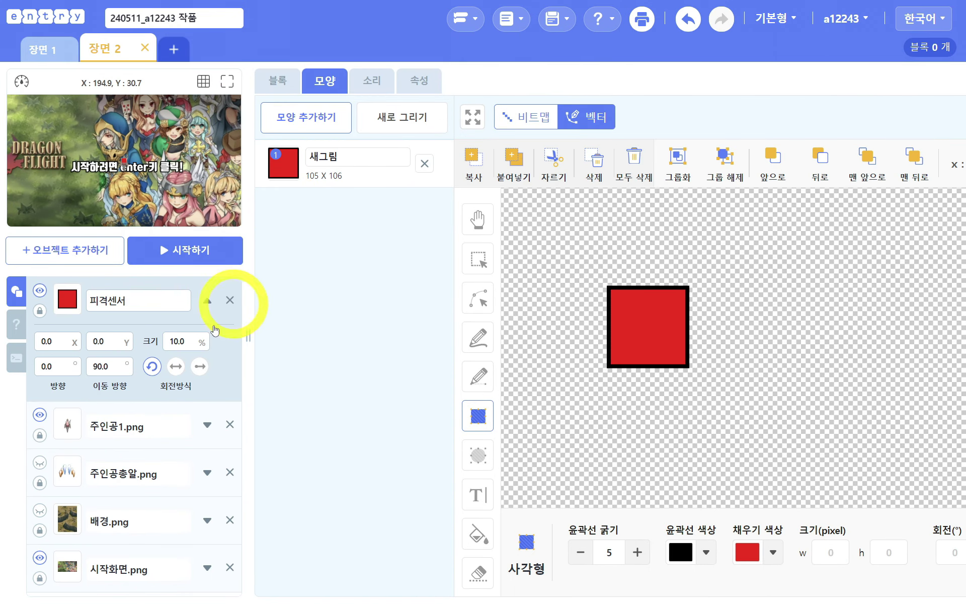
Upload the 동전 image from the 225강 드래곤플라이트 folder and add it as an object in 장면 2
left_click(61, 245)
left_click(166, 74)
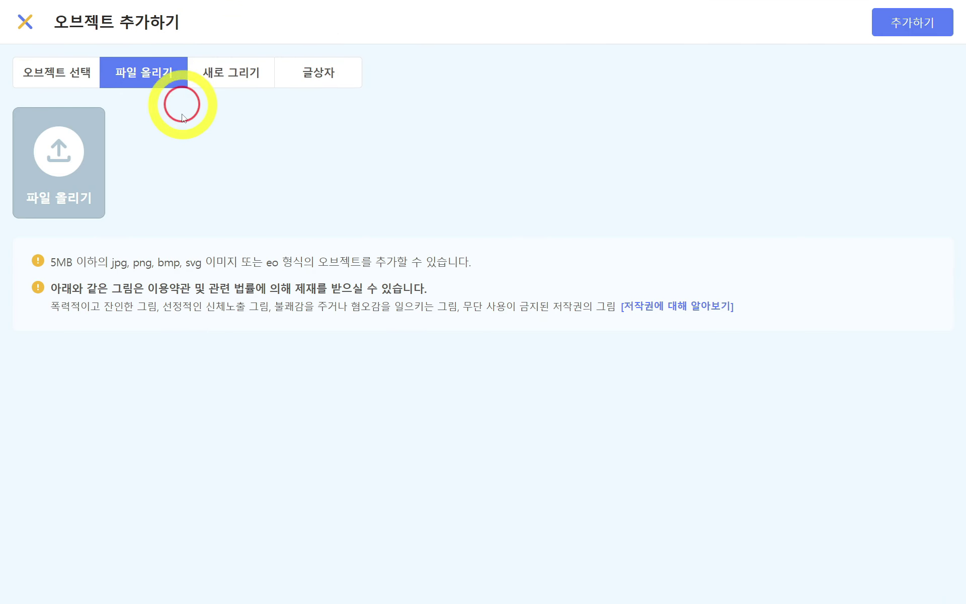
left_click(84, 155)
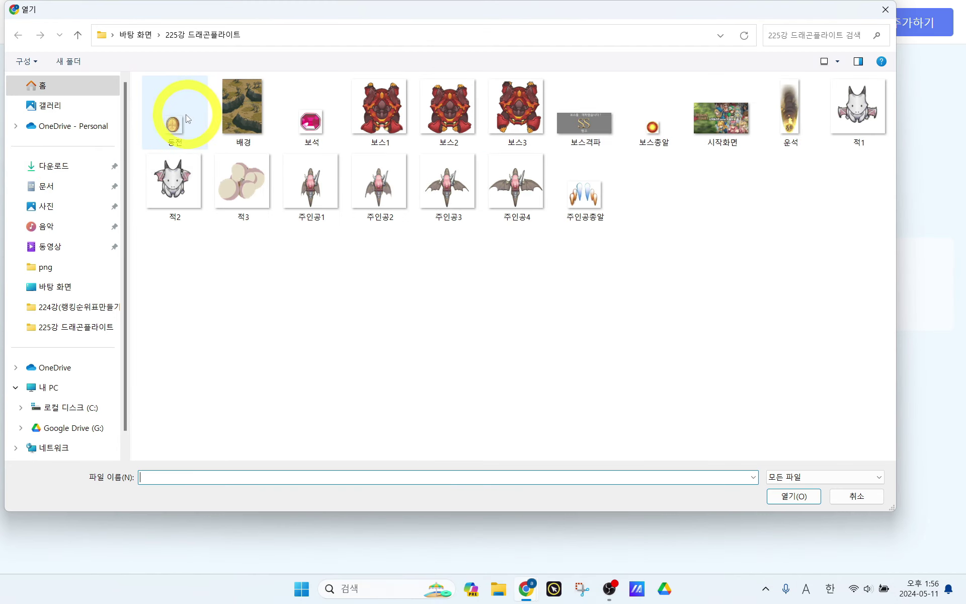
double_click(174, 120)
left_click(911, 22)
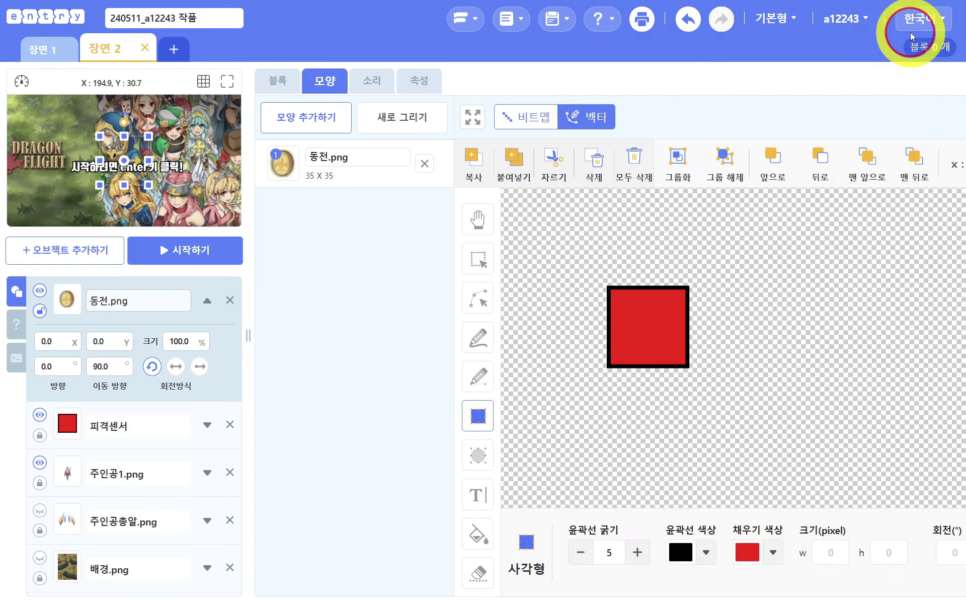
Set the 동전.png object's size to 20%, and leave it hidden and locked
left_click(193, 346)
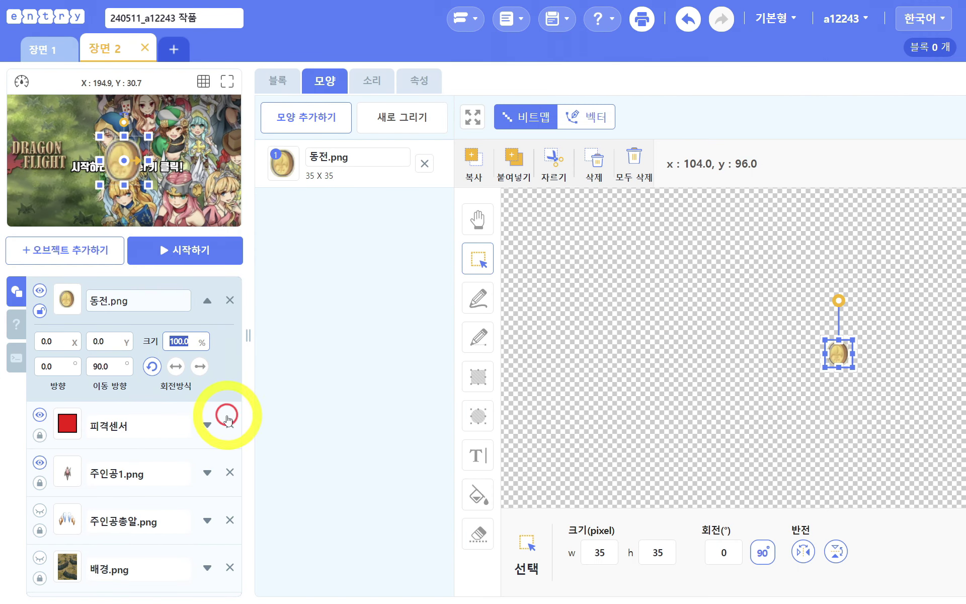
type("20")
key("Return")
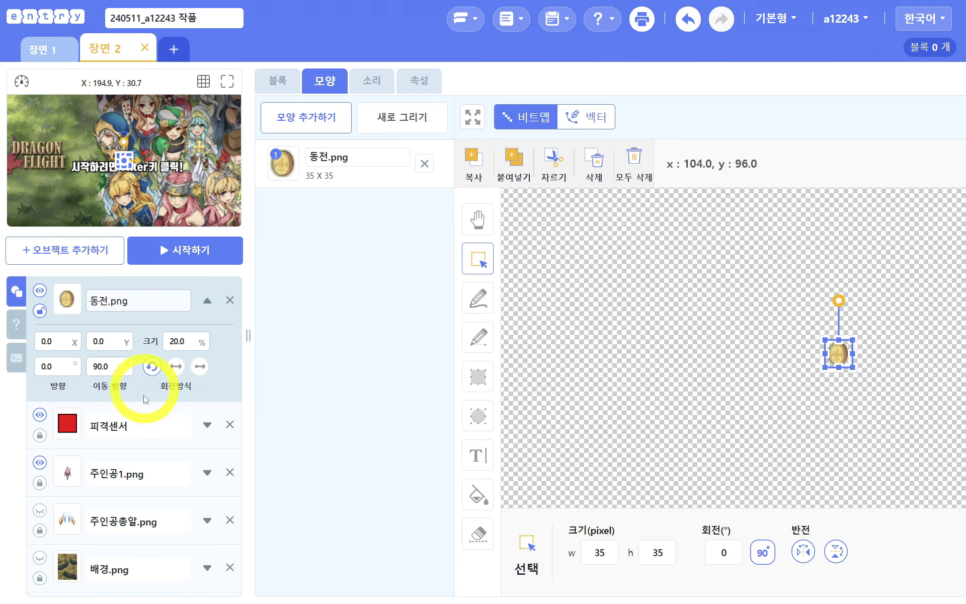
left_click(40, 291)
left_click(40, 311)
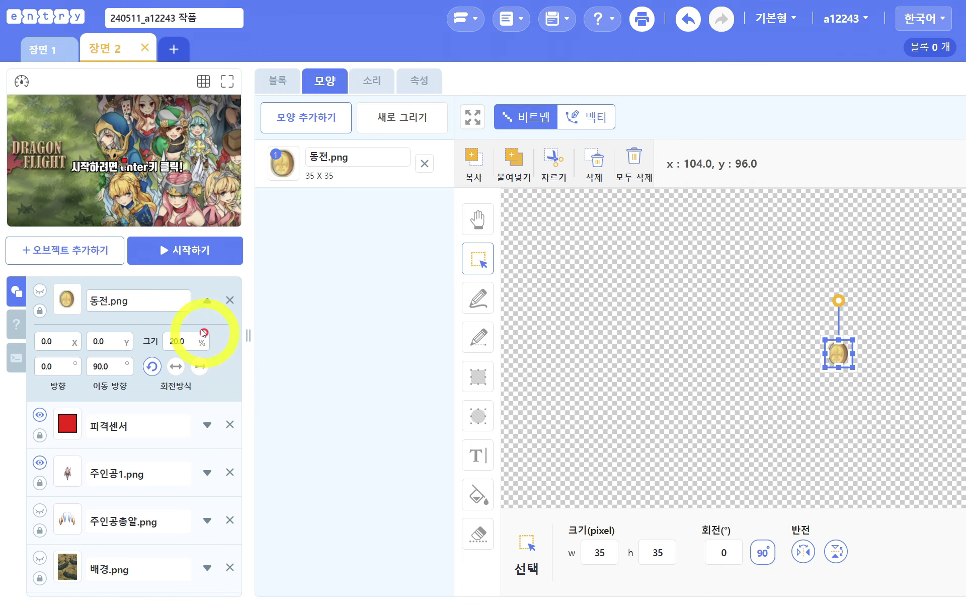
Upload the 보석 image from the 225강 드래곤플라이트 folder and add it as an object in 장면 2
left_click(96, 252)
left_click(151, 76)
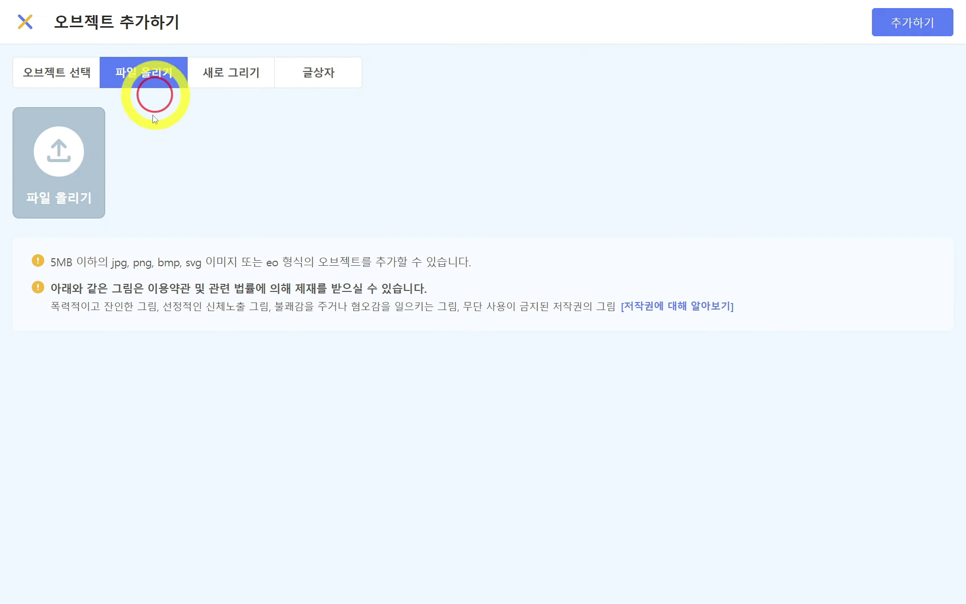
left_click(102, 168)
double_click(320, 118)
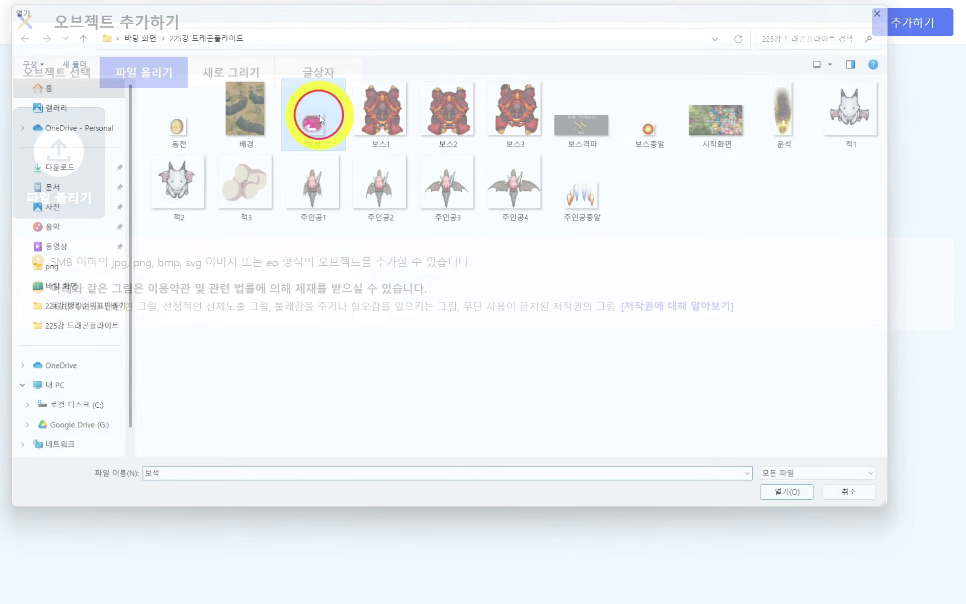
left_click(905, 22)
Set the 보석.png object's size to 20%, and leave it hidden and locked
left_click(47, 371)
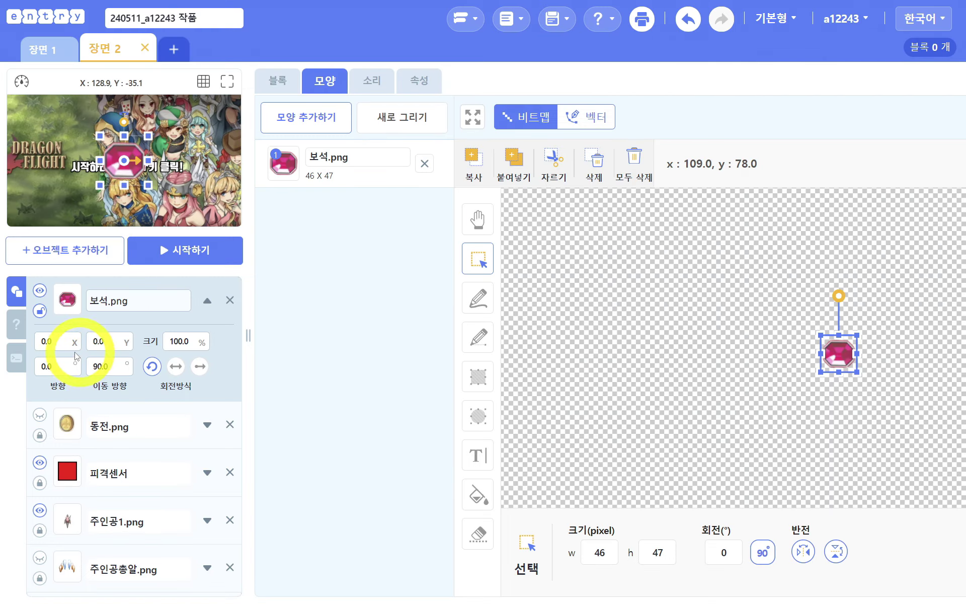
left_click(230, 389)
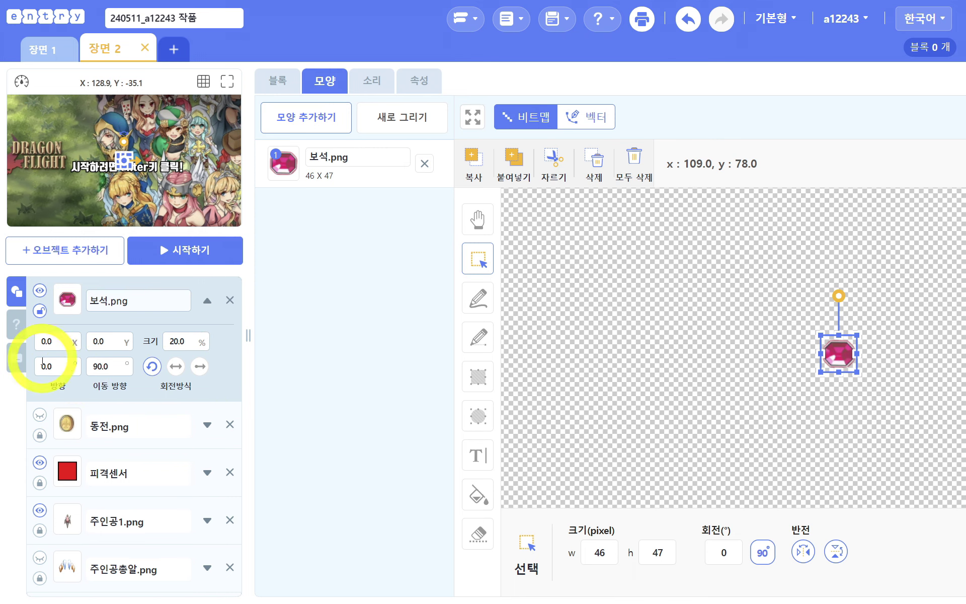
left_click(41, 311)
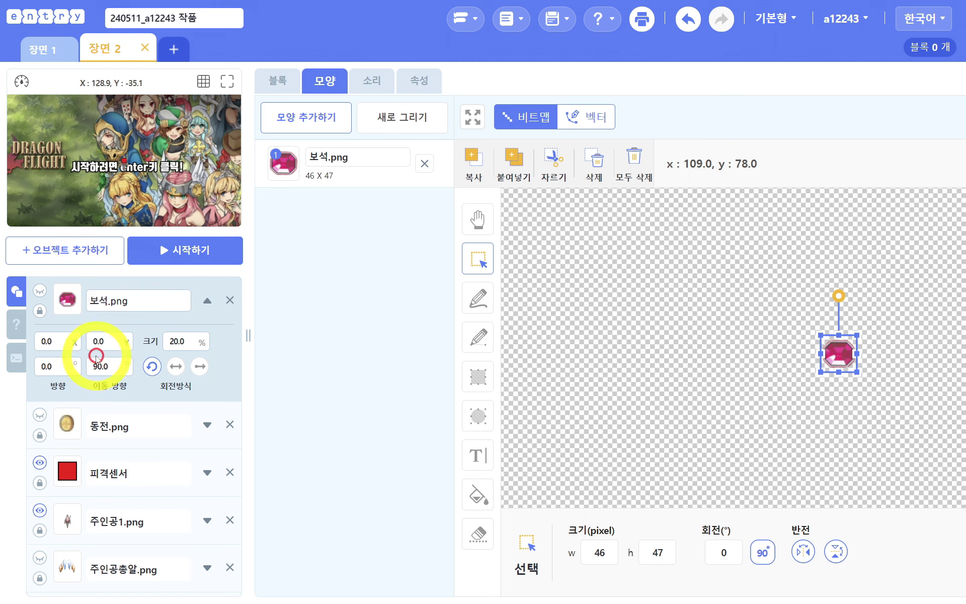
Search the object library for 쓰레기 and add the 쓰레기 object to 장면 2, sized to 25%, hidden and locked
left_click(103, 251)
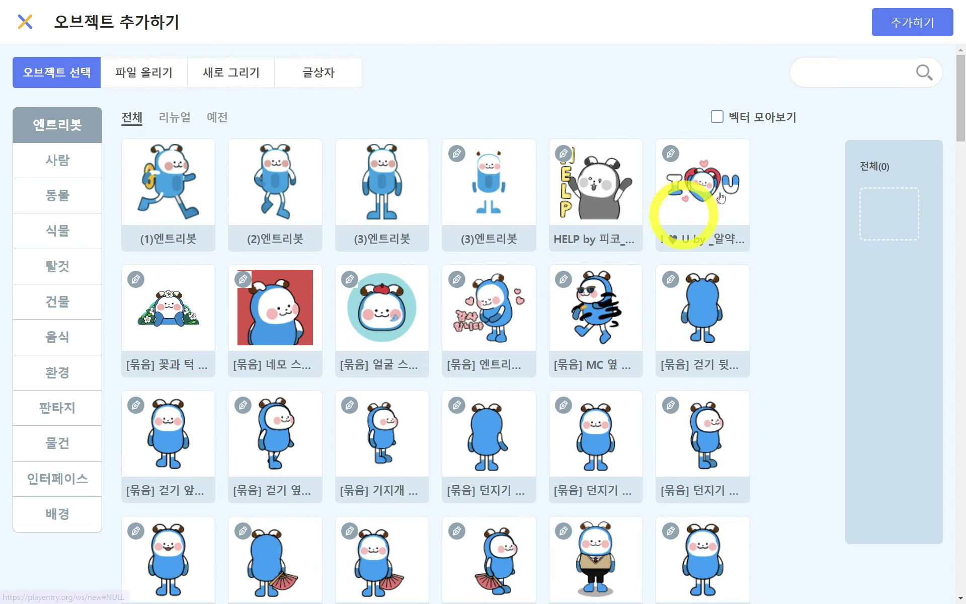
left_click(863, 57)
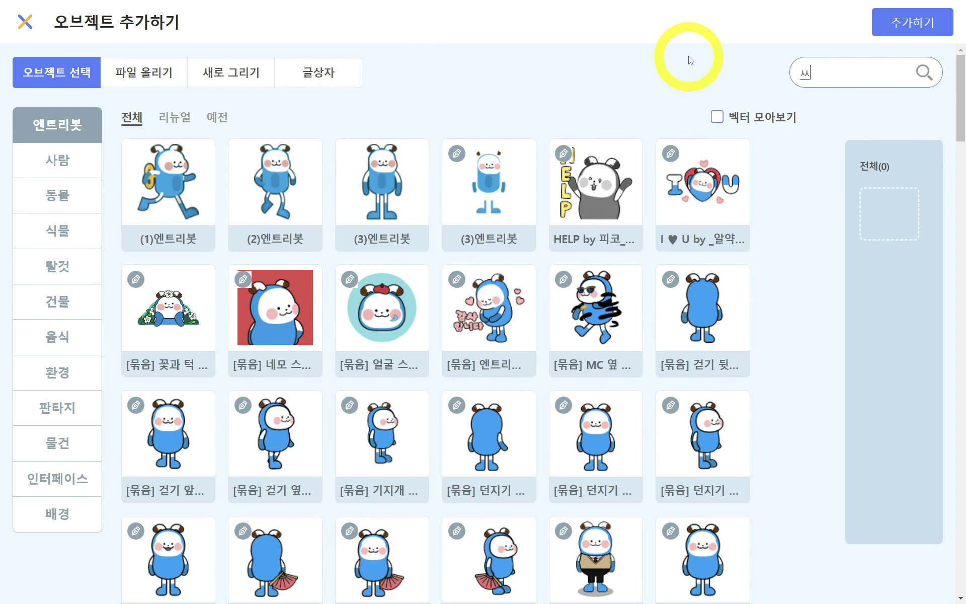
type("쓰레기")
key("Return")
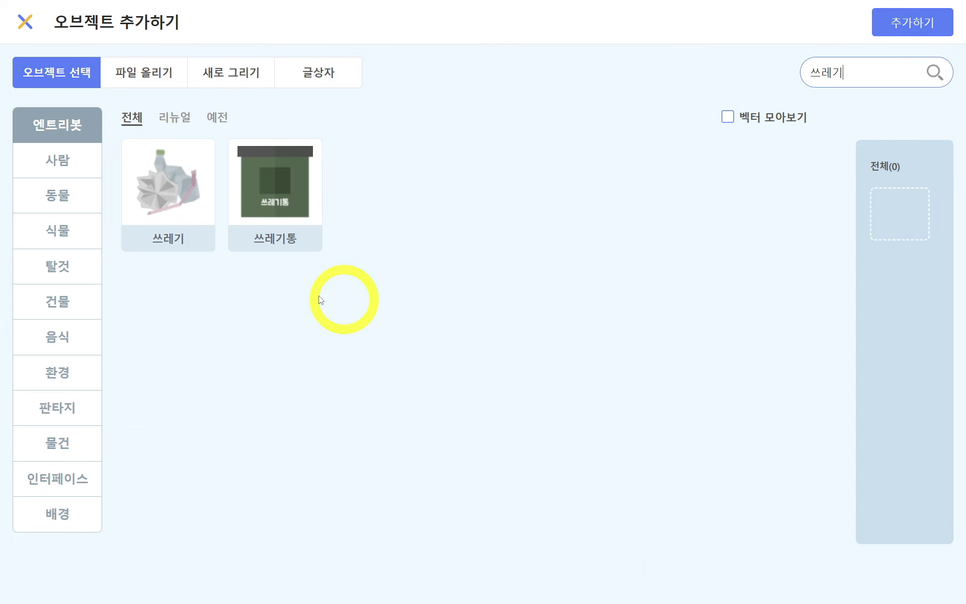
left_click(186, 243)
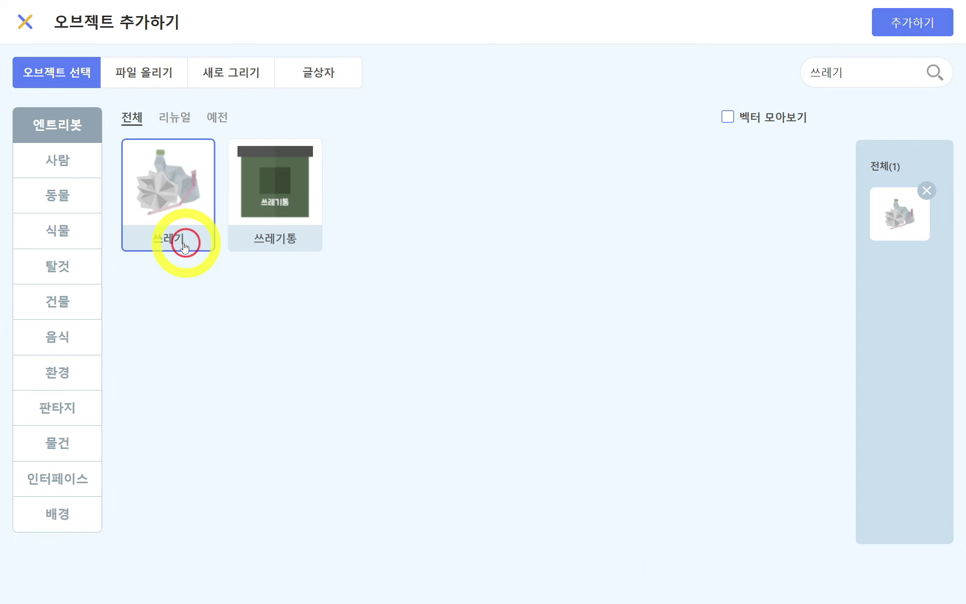
left_click(928, 27)
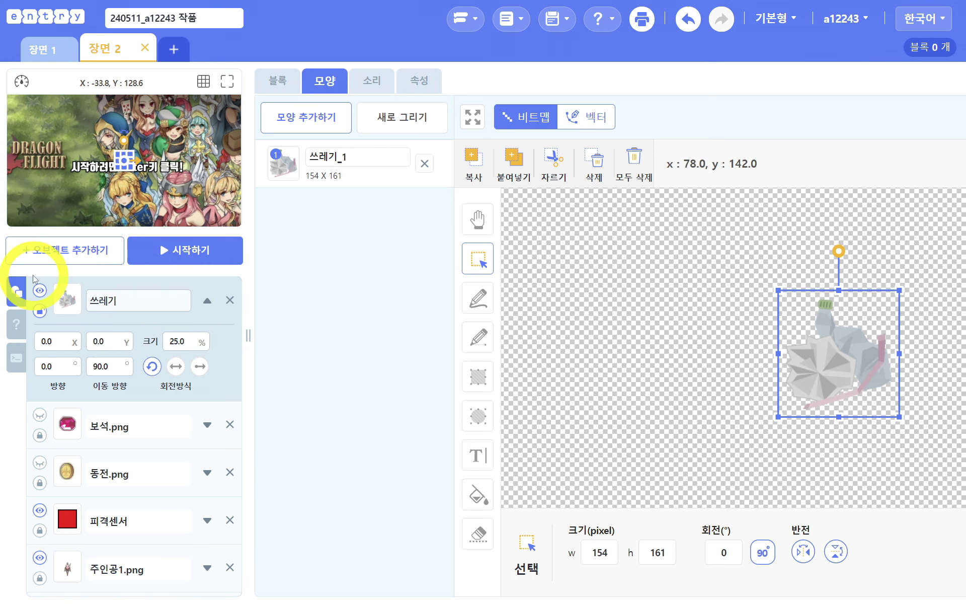
left_click(40, 290)
left_click(49, 315)
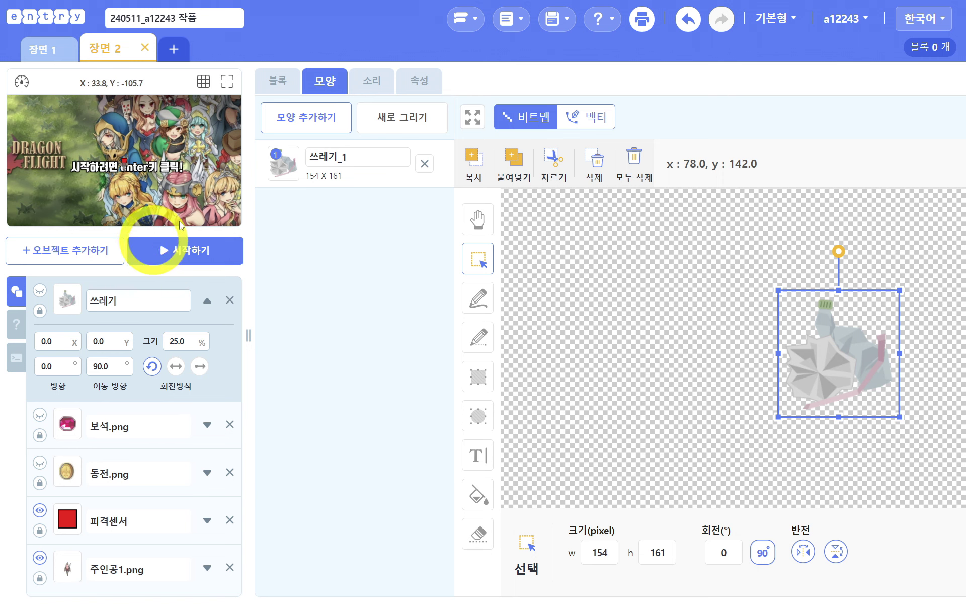
Upload the 적1 image from the 225강 드래곤플라이트 folder and add it as an object in 장면 2
left_click(95, 252)
left_click(162, 75)
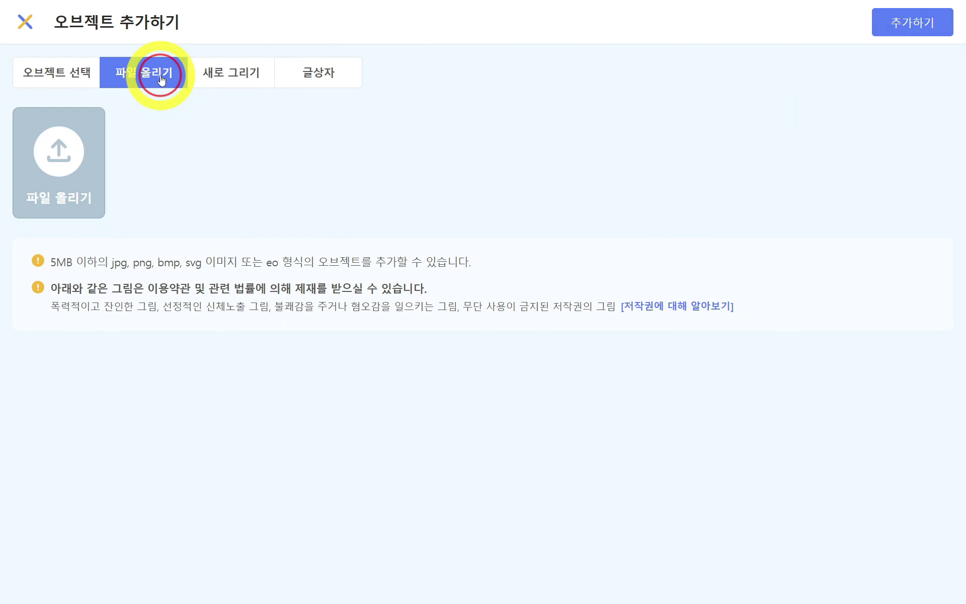
left_click(59, 173)
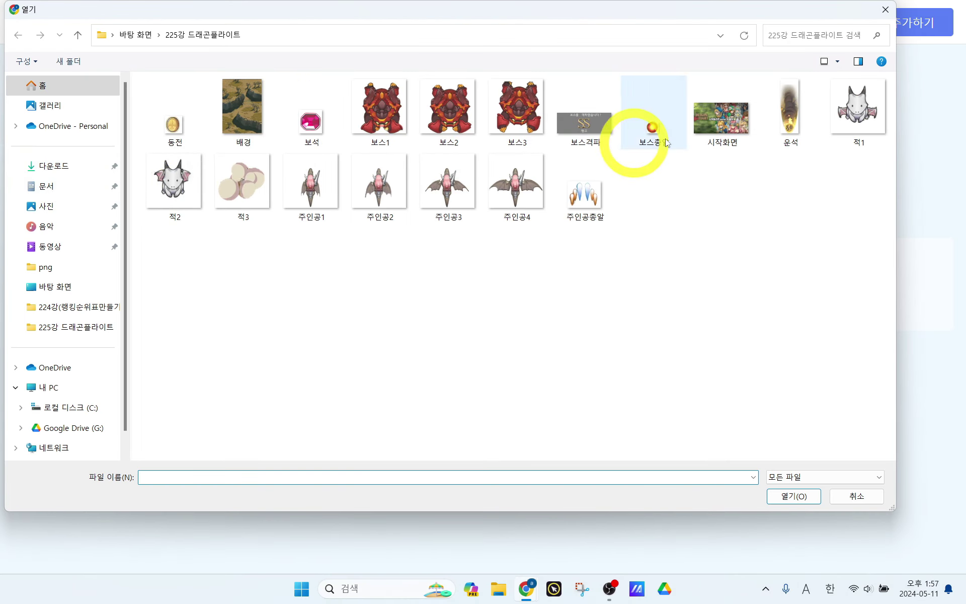
double_click(872, 121)
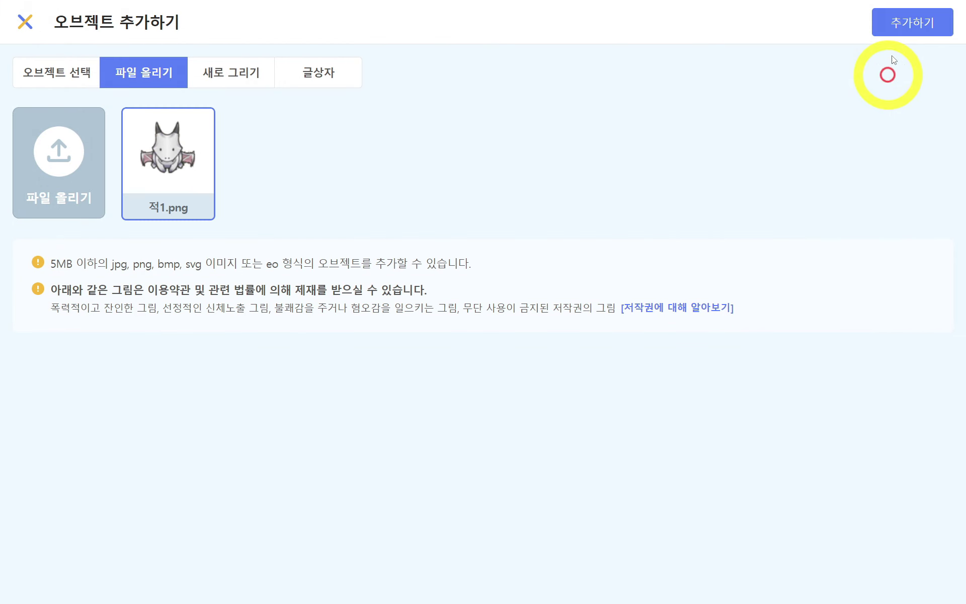
left_click(893, 30)
Set the 적1.png object's size to 50%, and leave it hidden and locked
left_click(179, 342)
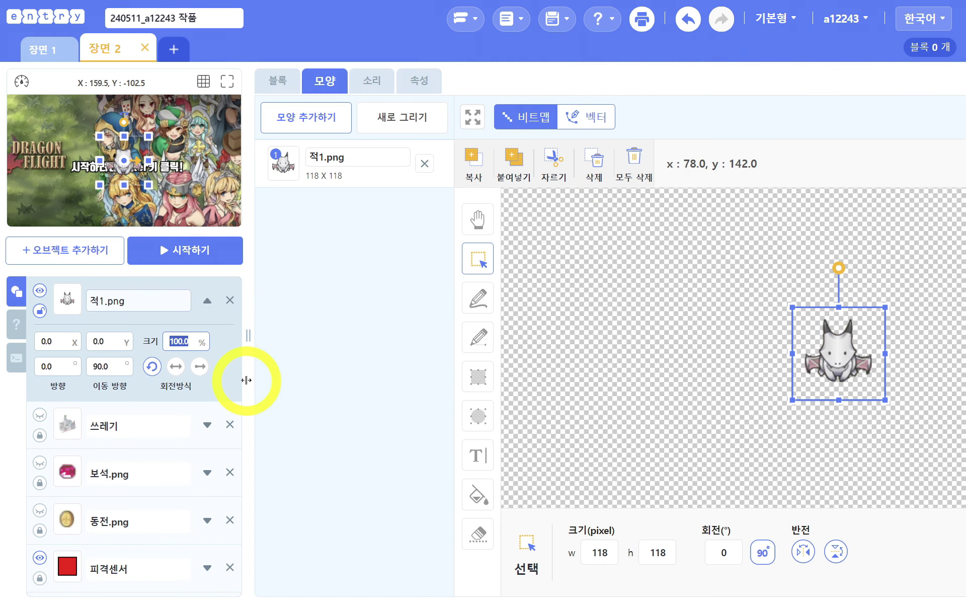
key("Return")
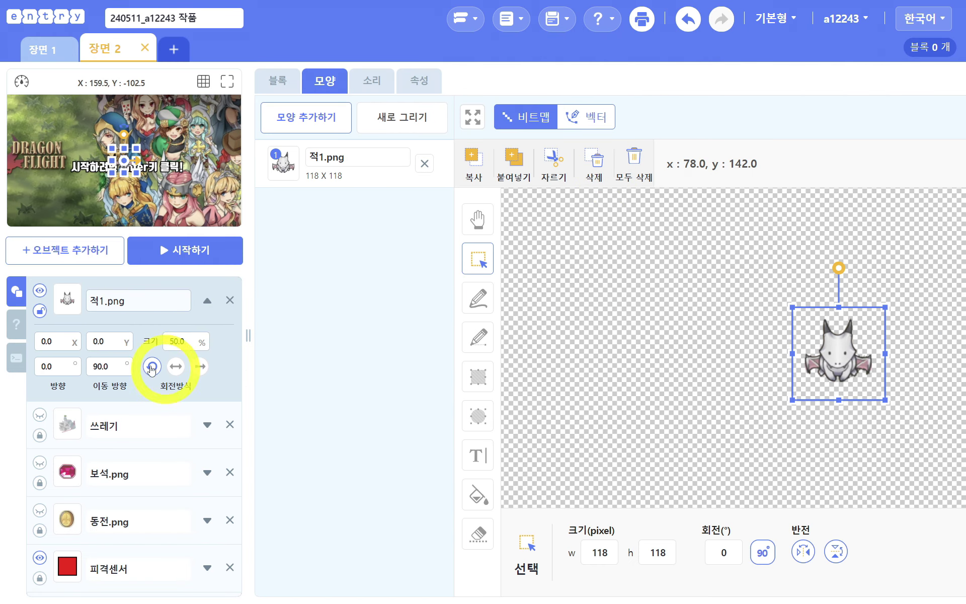
left_click(39, 290)
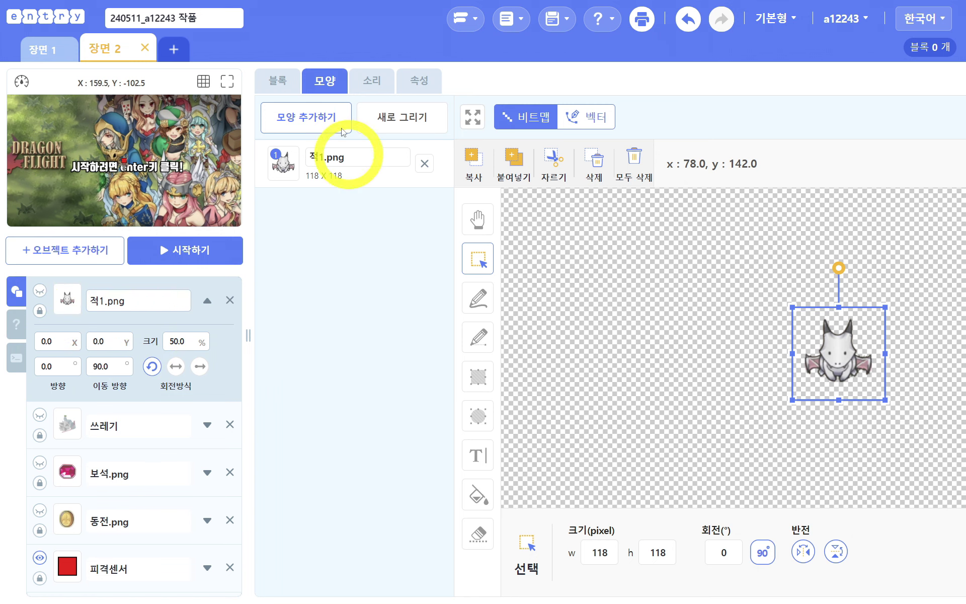
Upload the 적2 and 적3 images as extra shapes of the 적1.png object, and reselect the 적1.png shape without saving canvas changes
left_click(322, 128)
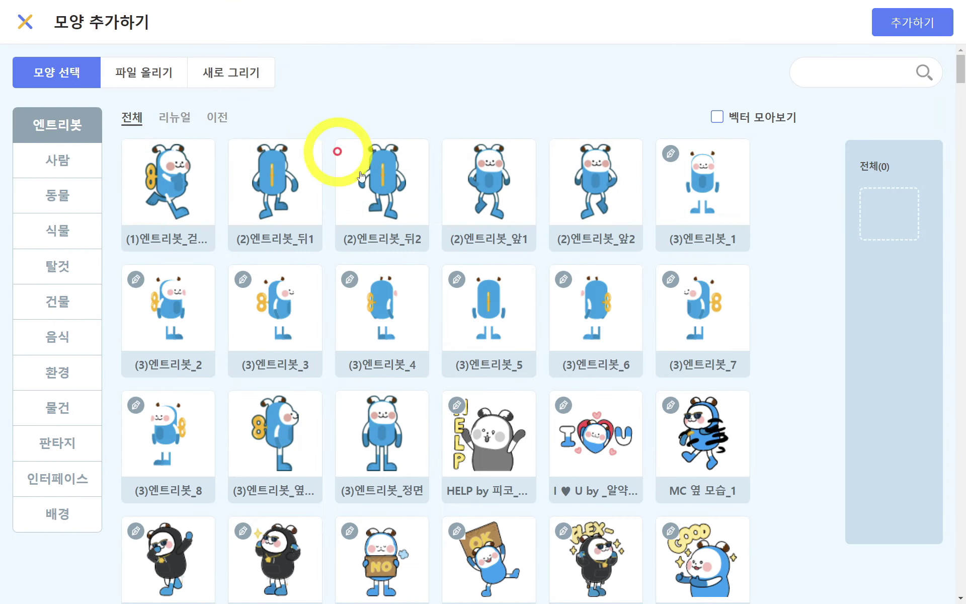
left_click(142, 67)
left_click(56, 169)
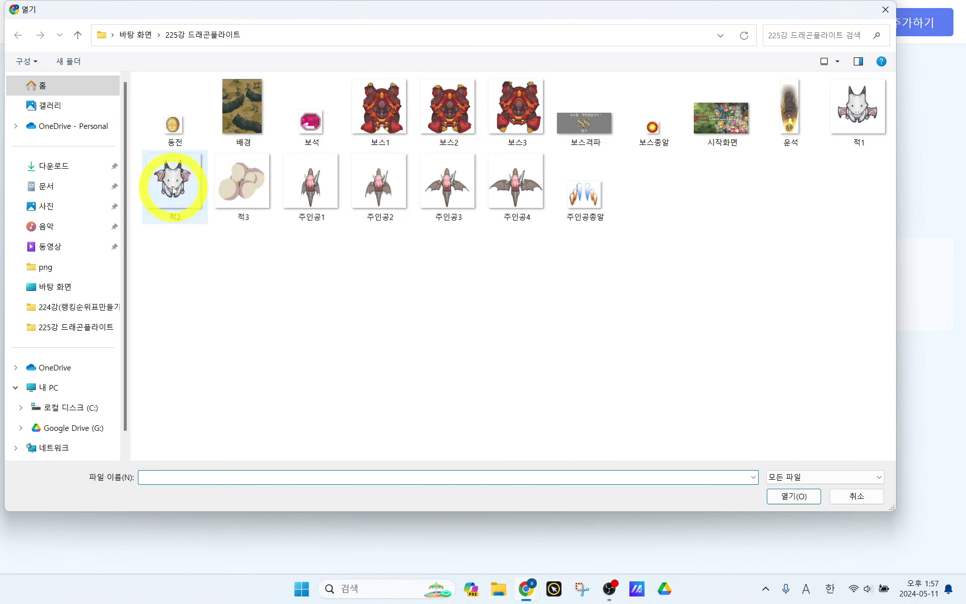
left_click(199, 216)
left_click(242, 201, "ctrl")
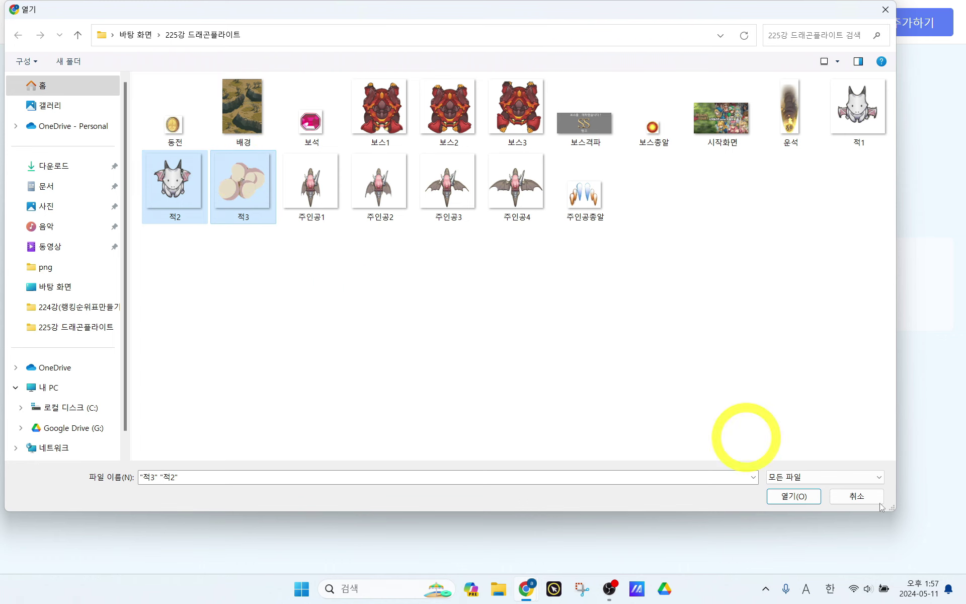
left_click(795, 496)
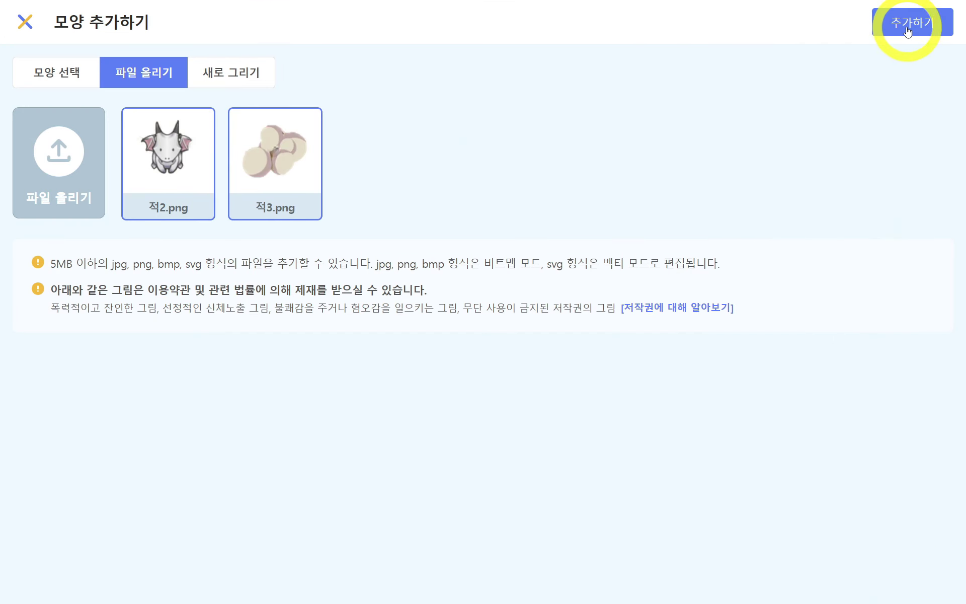
left_click(905, 25)
left_click(357, 175)
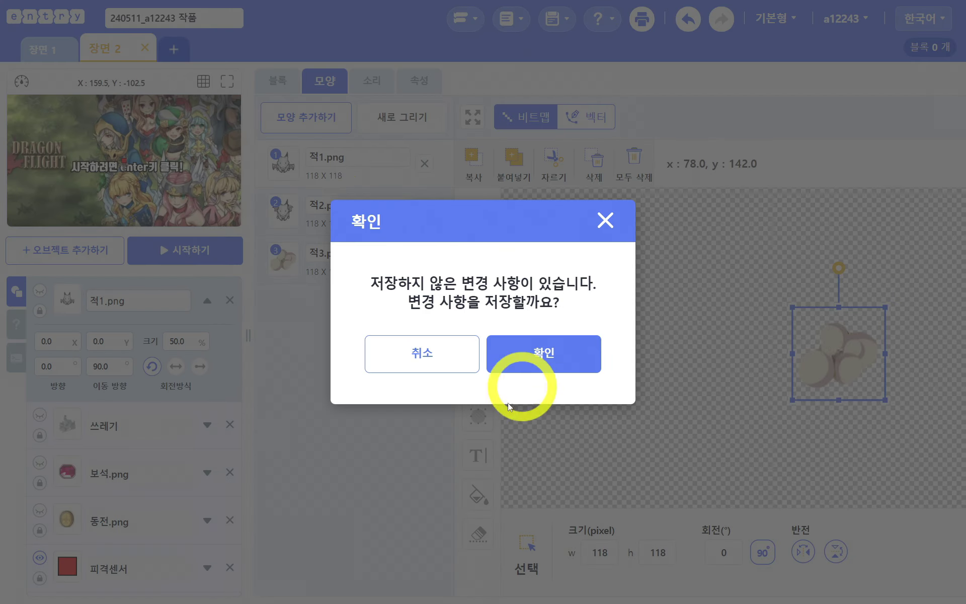
left_click(435, 360)
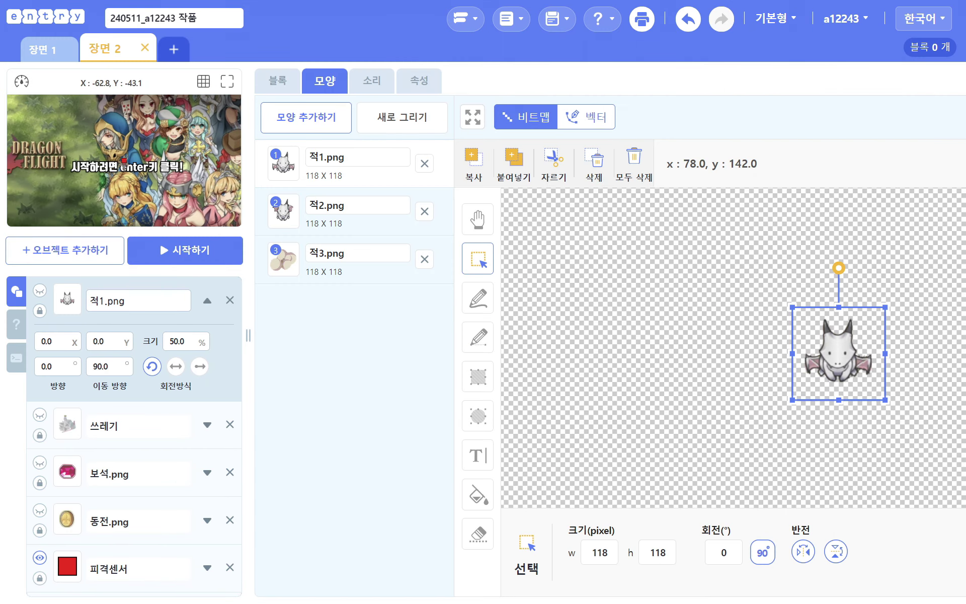
Upload the 보스총알 image as an object in 장면 2, sized to 10%, hidden and locked
left_click(71, 250)
left_click(146, 72)
left_click(71, 154)
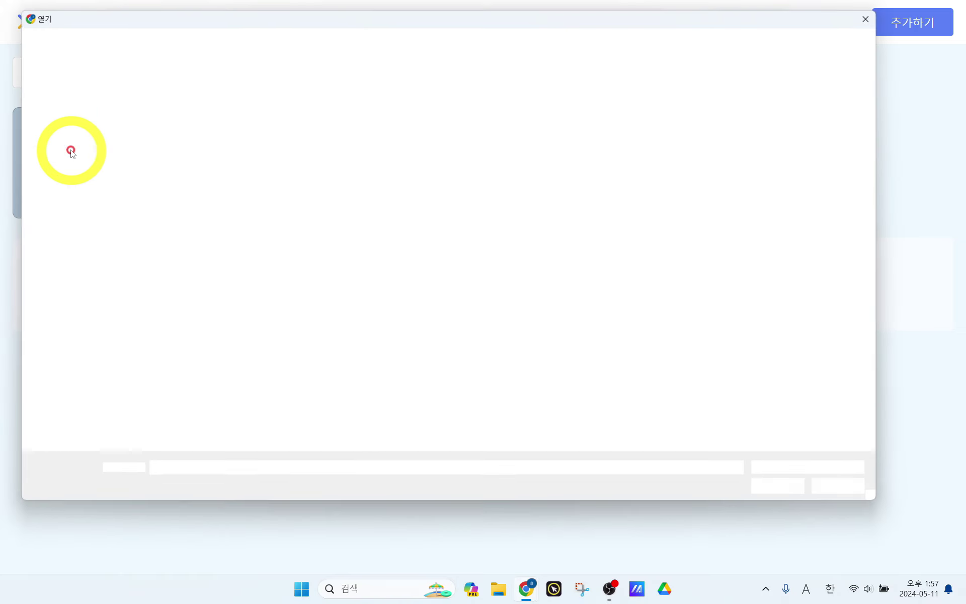
double_click(665, 137)
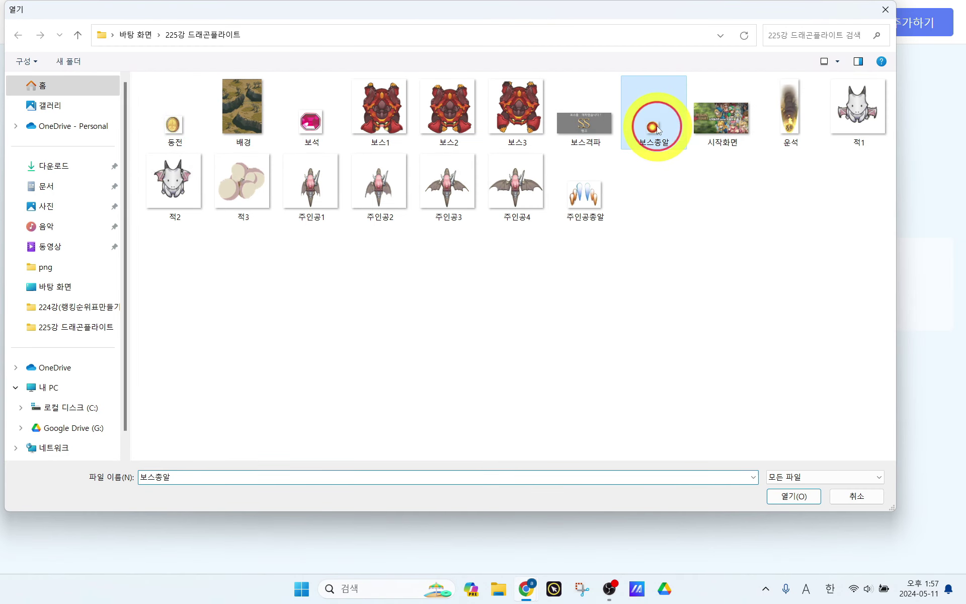
left_click(901, 24)
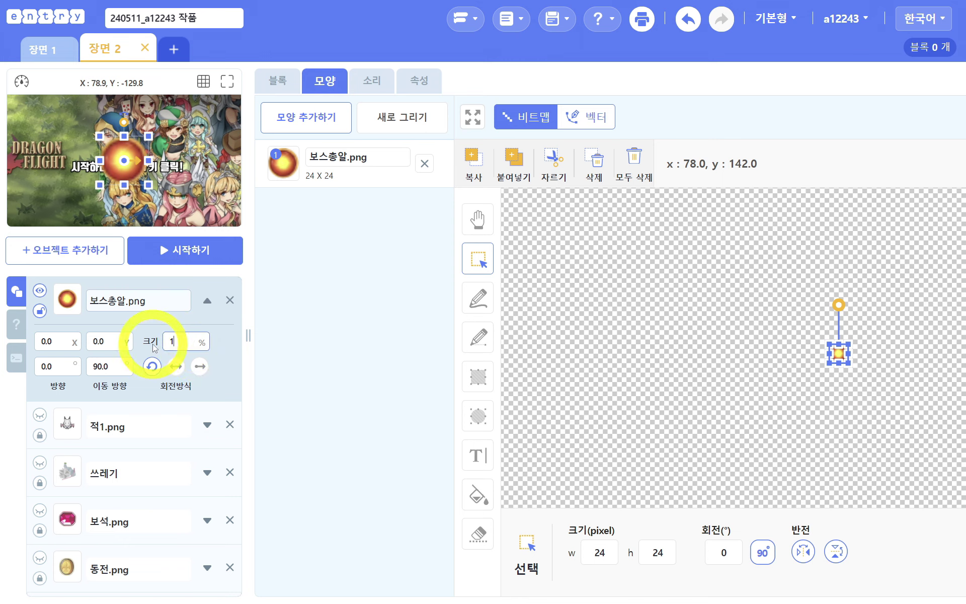
left_click(40, 291)
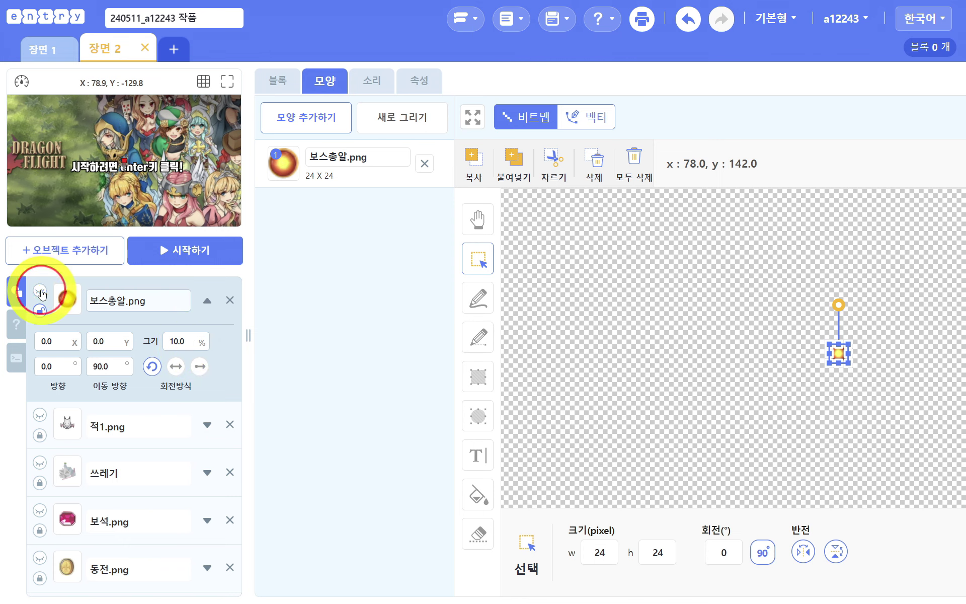
left_click(82, 318)
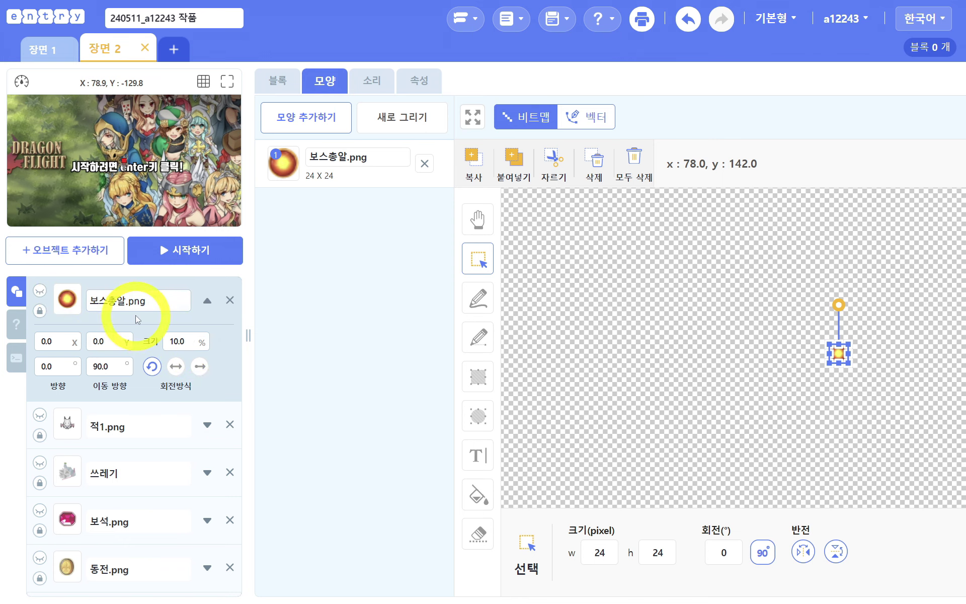
Upload the 보스1 image from the 225강 드래곤플라이트 folder and add it as an object in 장면 2
left_click(88, 250)
left_click(140, 75)
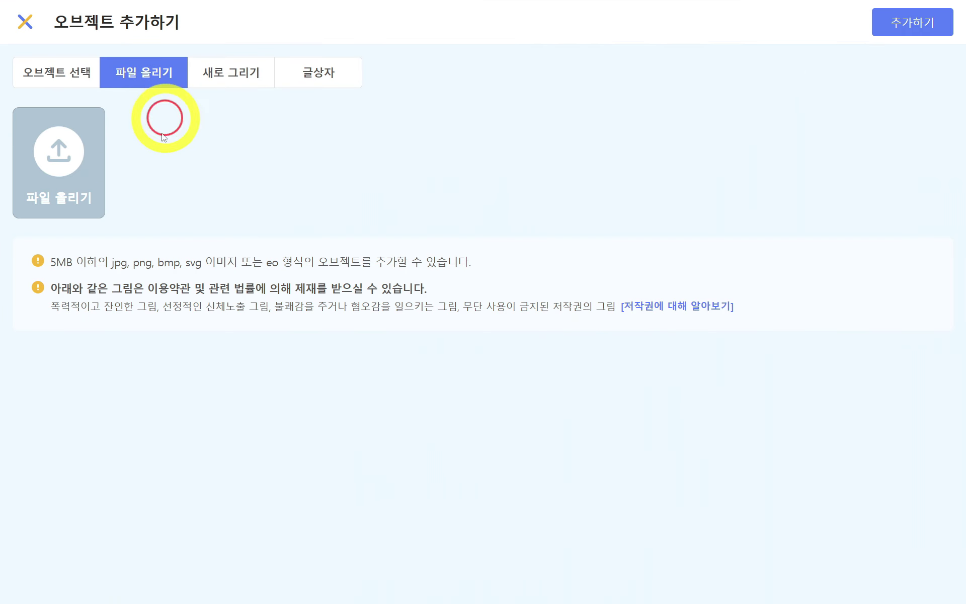
left_click(58, 156)
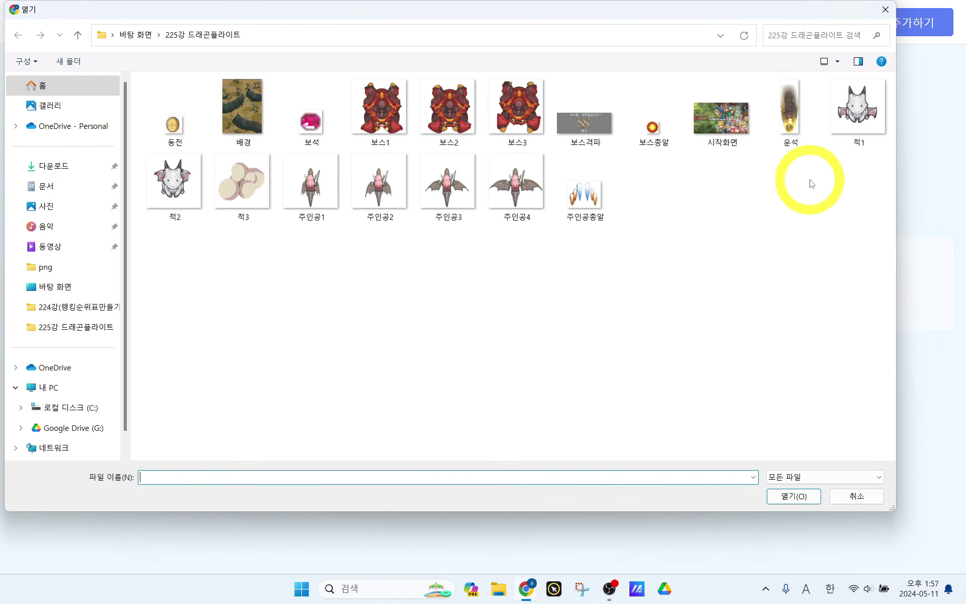
double_click(370, 111)
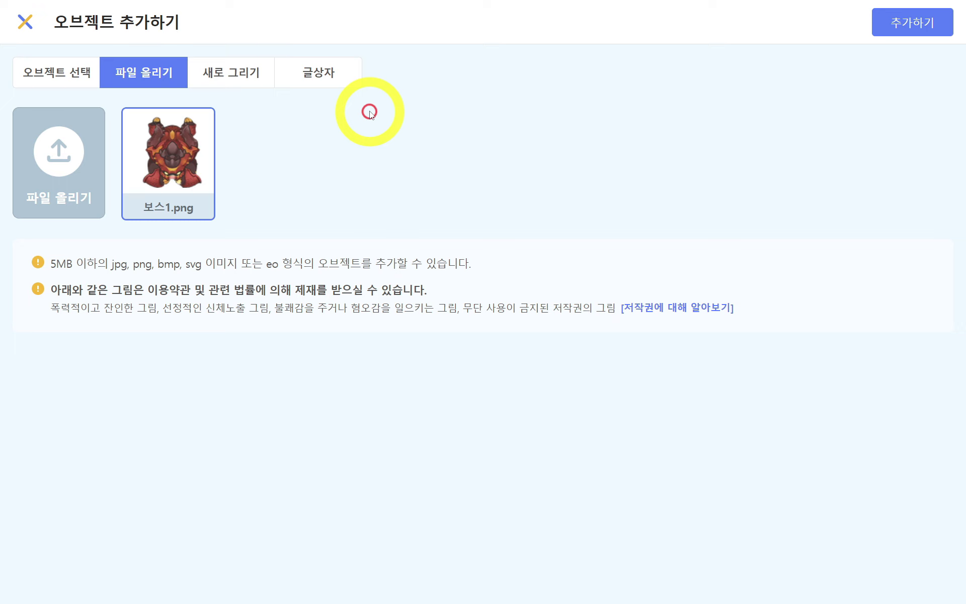
left_click(899, 39)
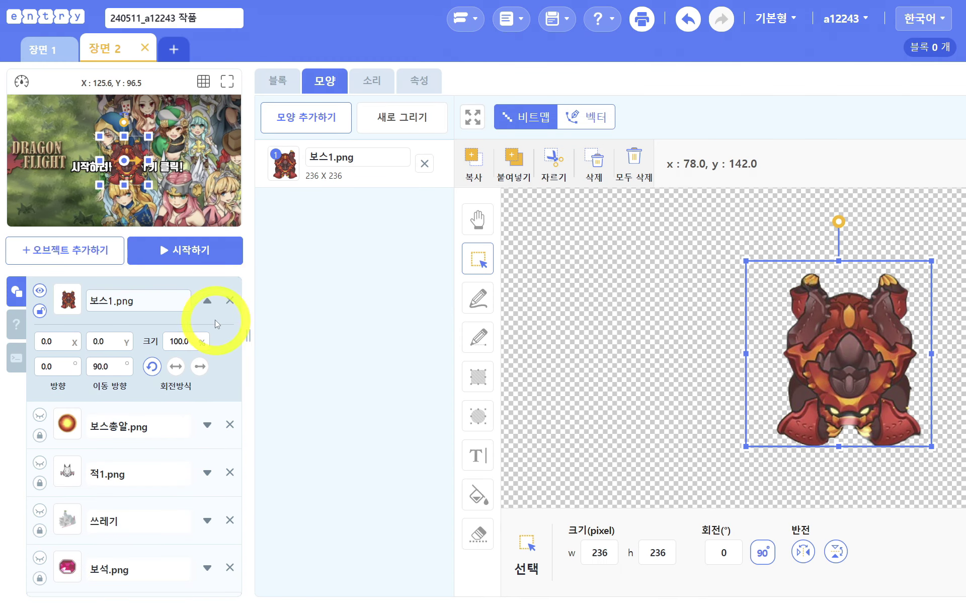
Set the 보스1.png object's size to 90%, and leave it hidden and locked
left_click(195, 342)
type("90")
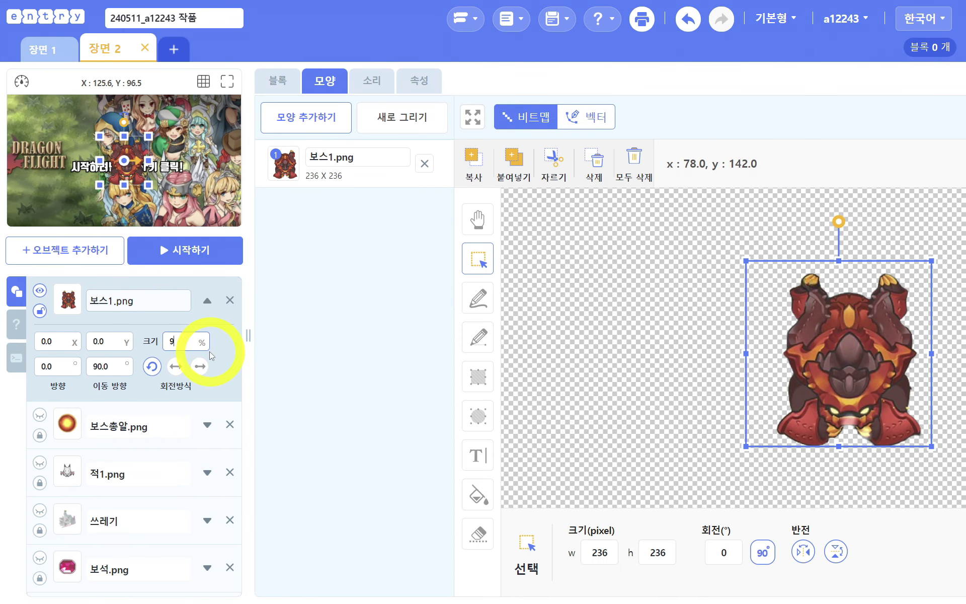
key("Return")
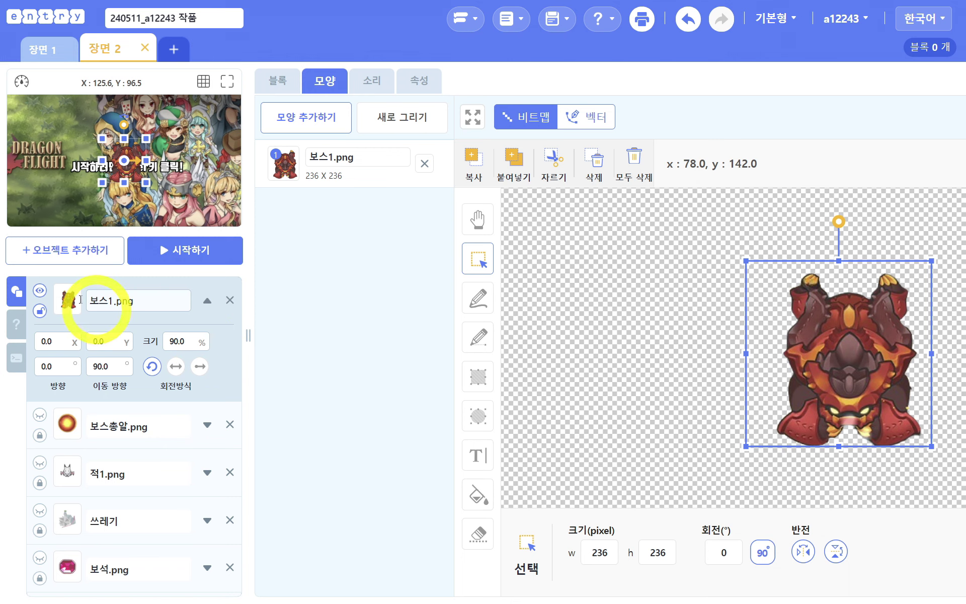
left_click(40, 290)
left_click(39, 310)
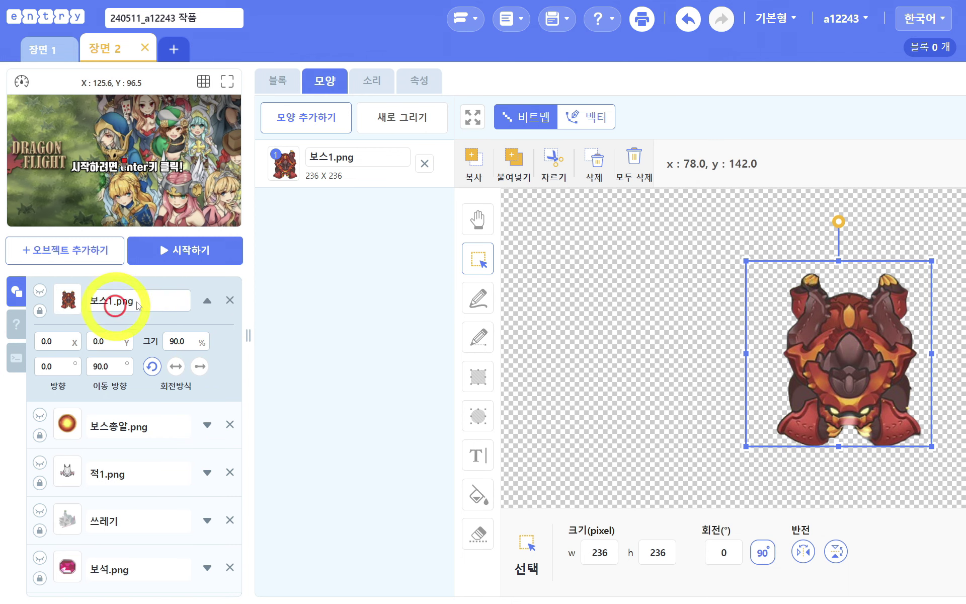
Upload the 보스2 and 보스3 images as additional shapes of the 보스1.png object
left_click(340, 117)
left_click(157, 74)
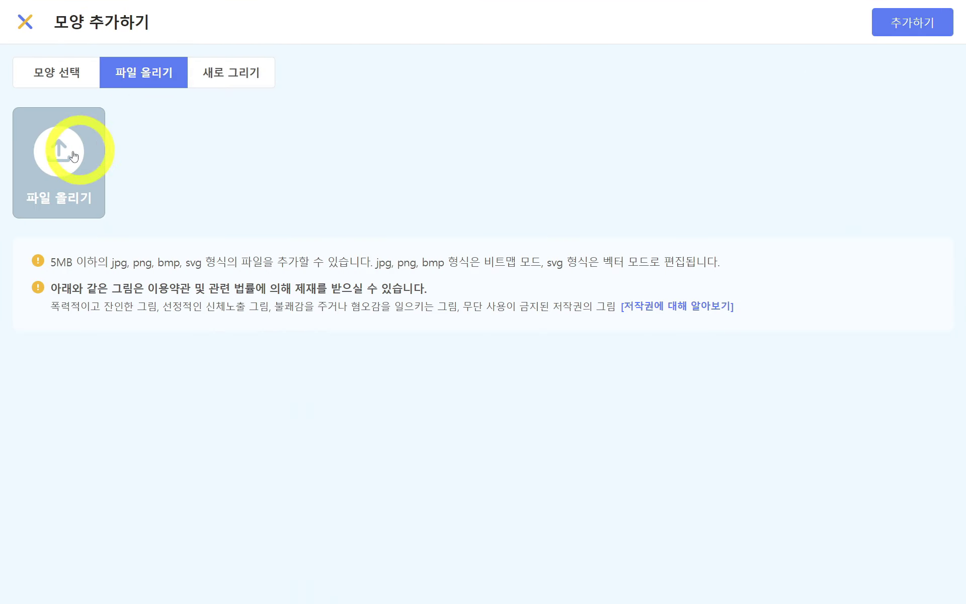
left_click(65, 151)
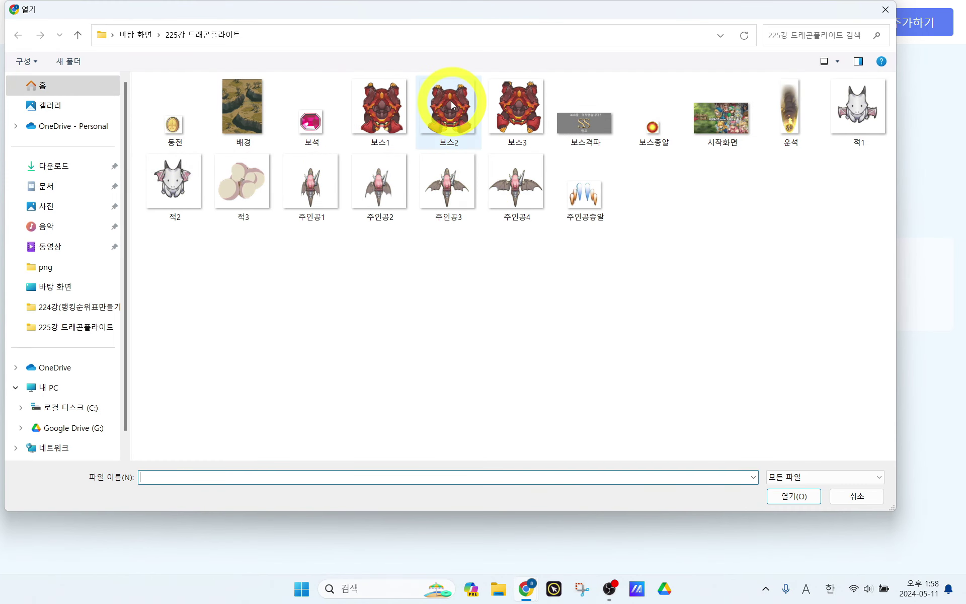
left_click(454, 111)
left_click(522, 113, "ctrl")
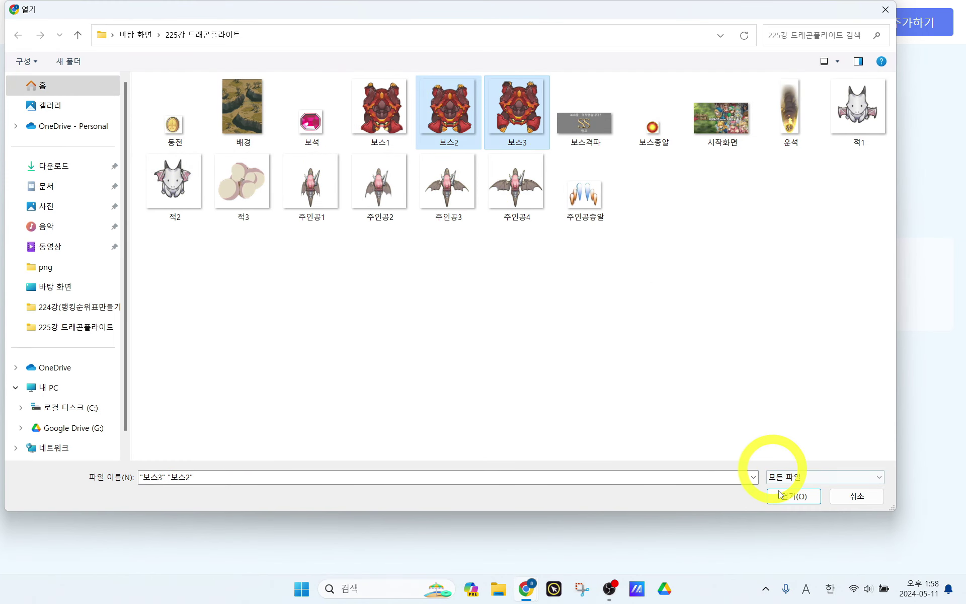
left_click(793, 496)
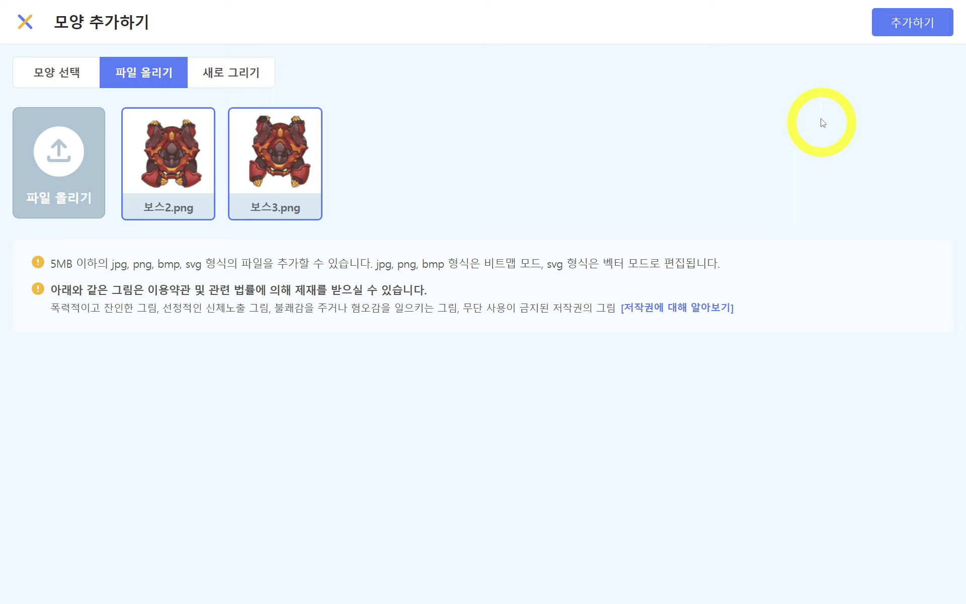
left_click(901, 30)
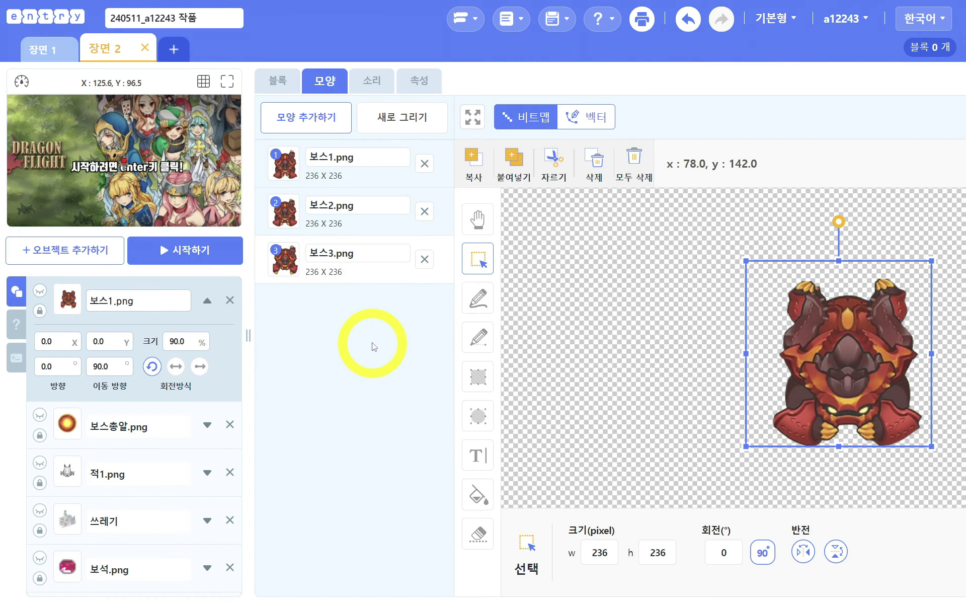
Search the shape library for 폭발, add 폭발 효과_2, 폭발 효과_3 and 폭발 효과_4 to 보스1.png, and reselect the 보스1.png shape without saving canvas changes
left_click(321, 118)
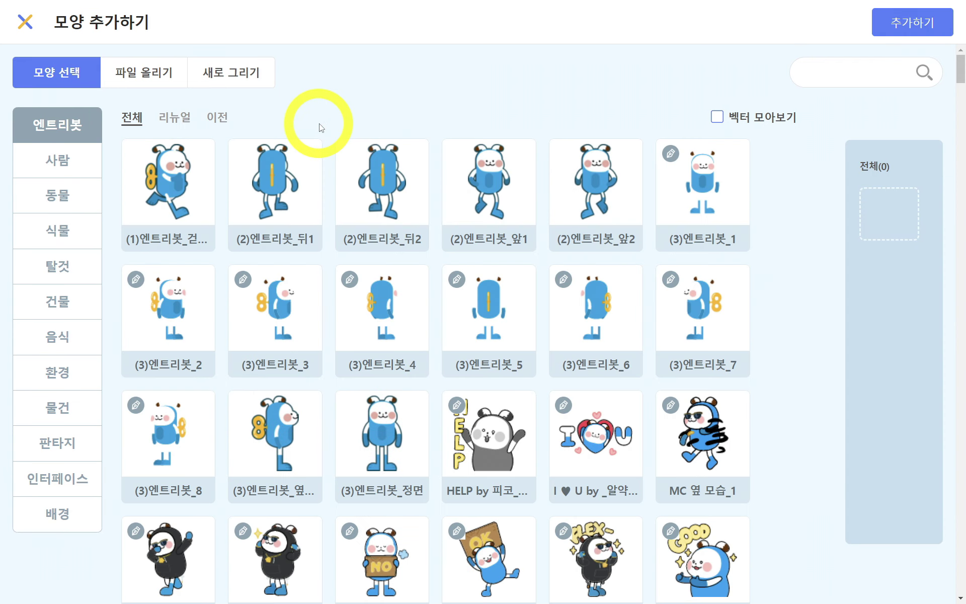
left_click(862, 71)
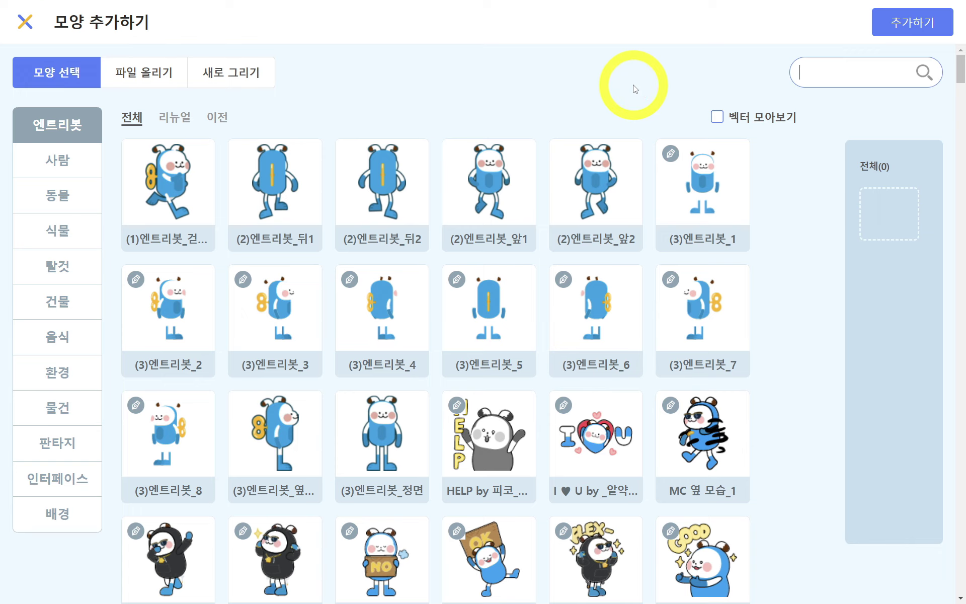
type("폭바ㄹ")
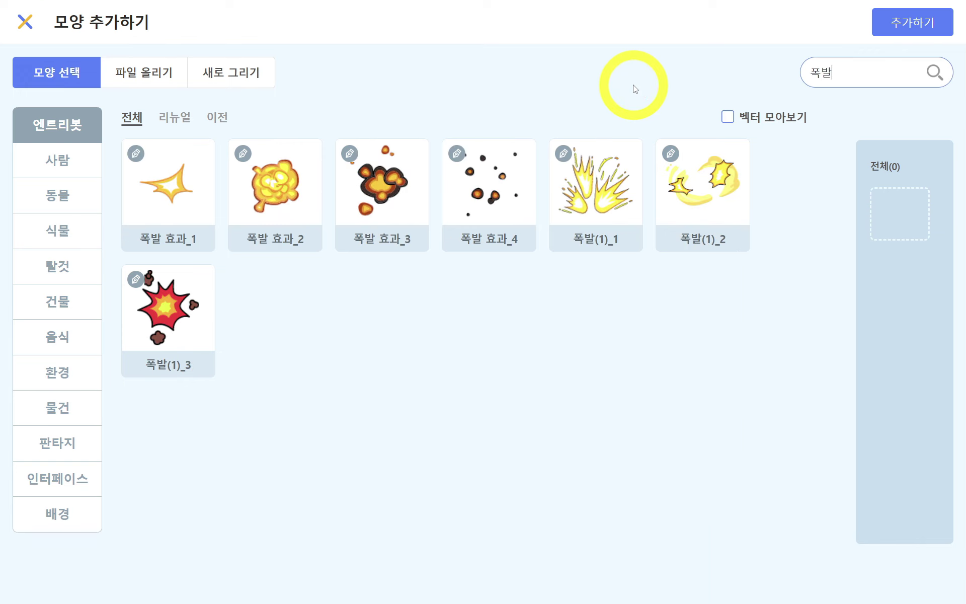
left_click(291, 246)
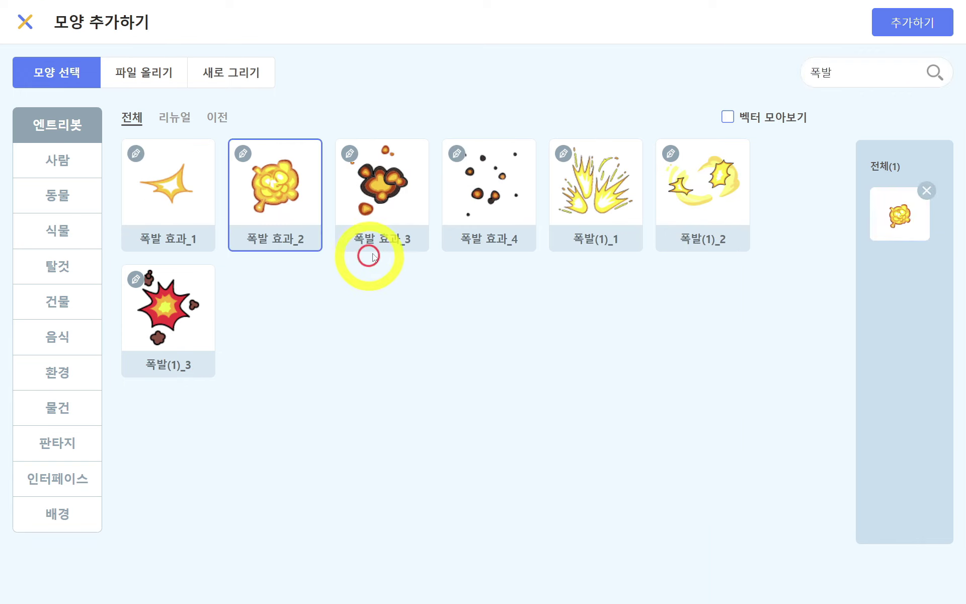
left_click(387, 252)
left_click(485, 244)
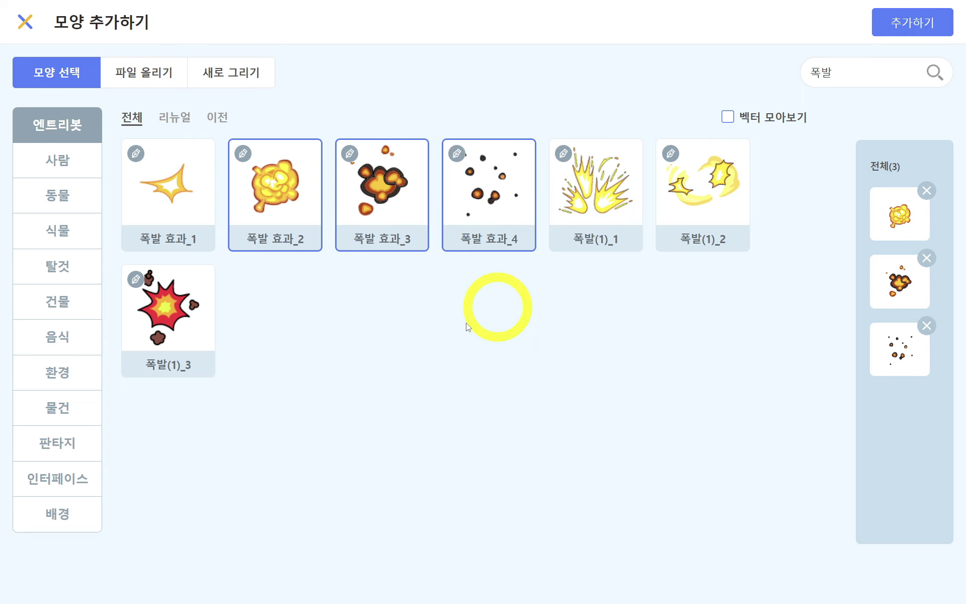
left_click(920, 22)
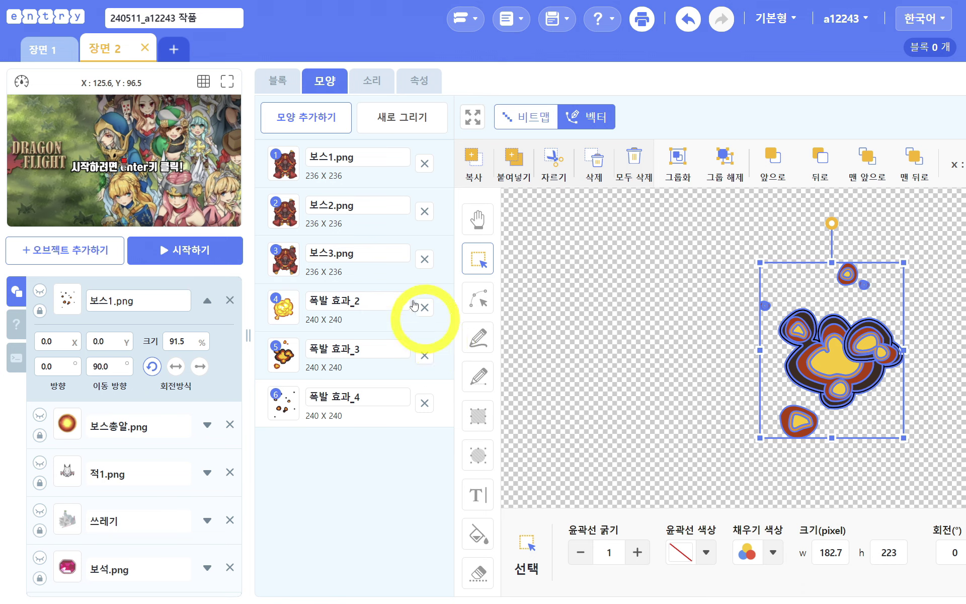
left_click(357, 171)
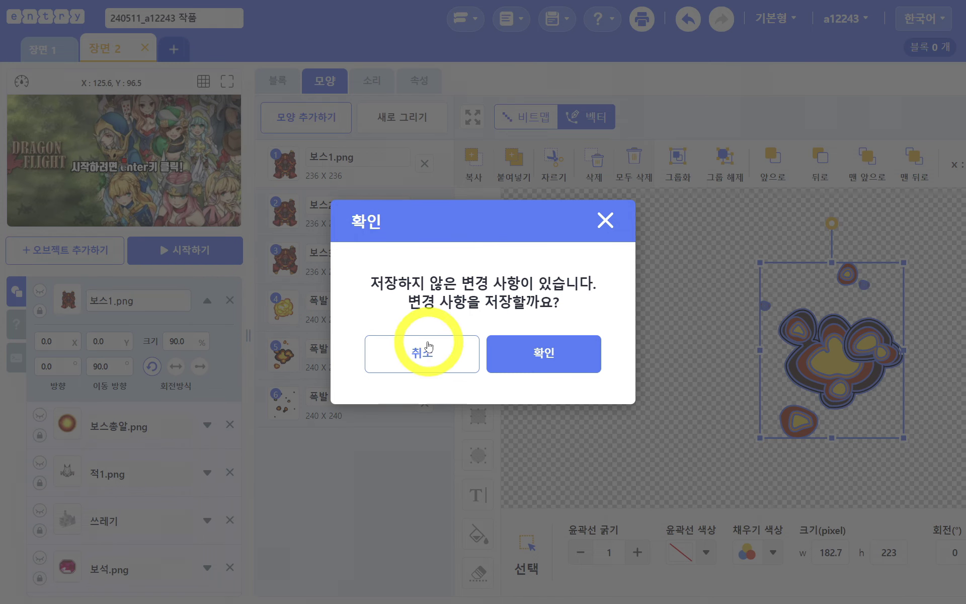
left_click(407, 352)
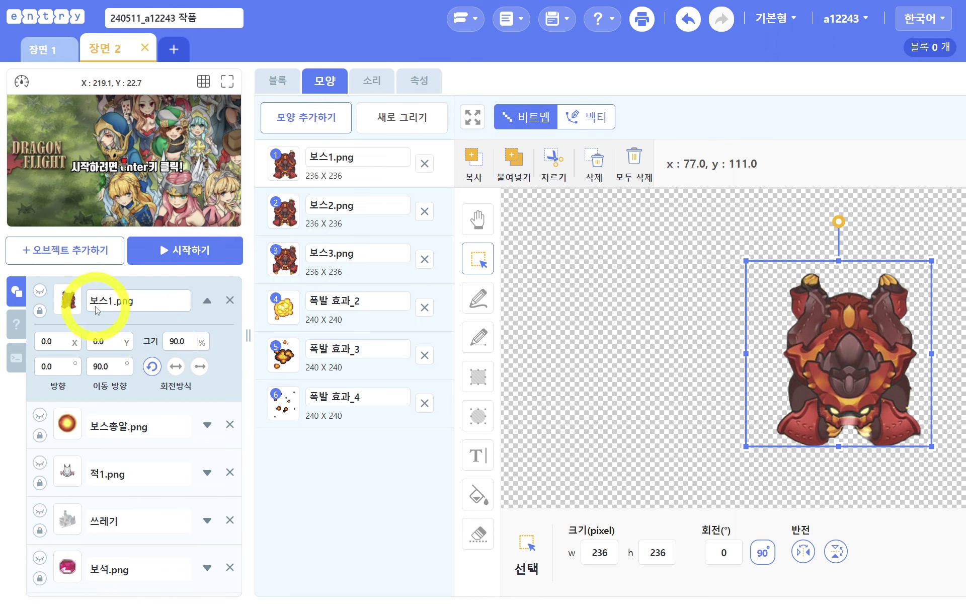
Add the vector (3)엔트리봇 object from the library to 장면 2, and leave it hidden and locked
left_click(63, 256)
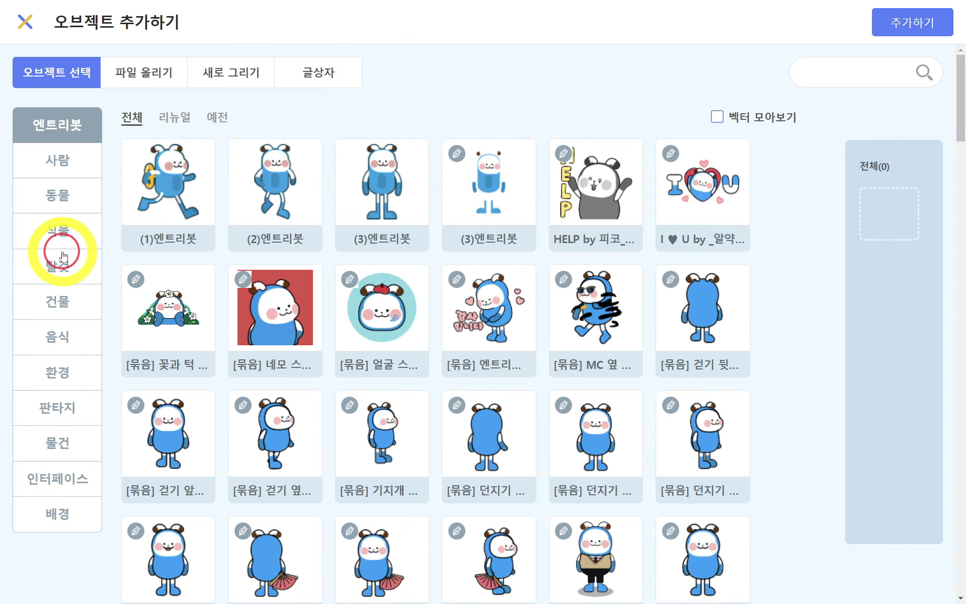
left_click(489, 241)
left_click(932, 23)
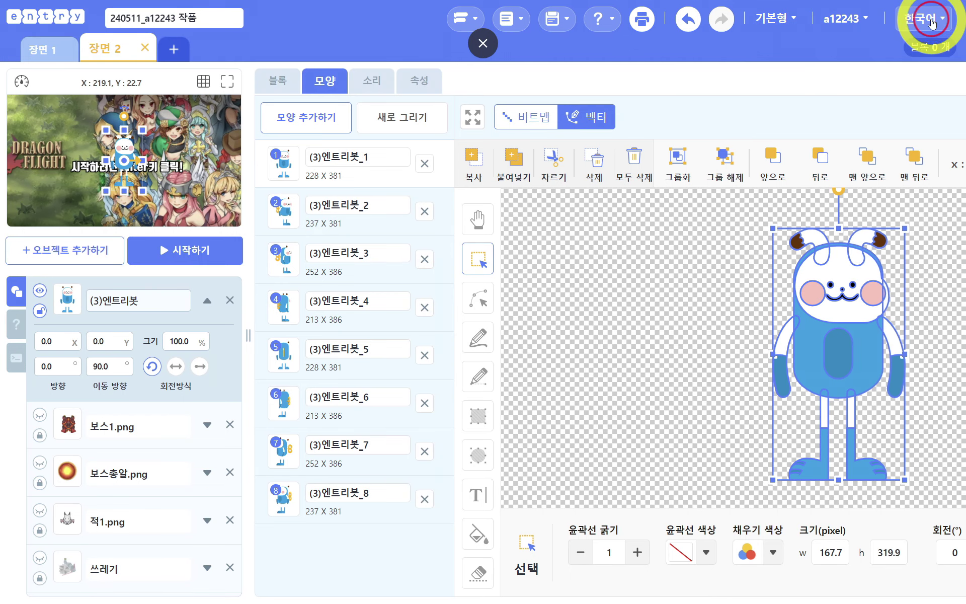
left_click(40, 291)
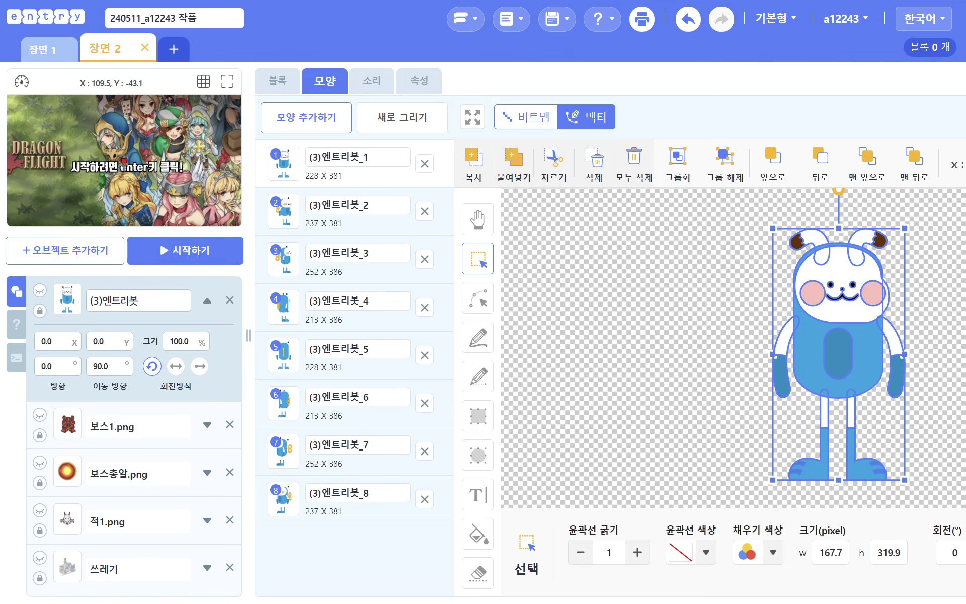
Upload the 운석 image file as a new object in 장면 2
left_click(68, 251)
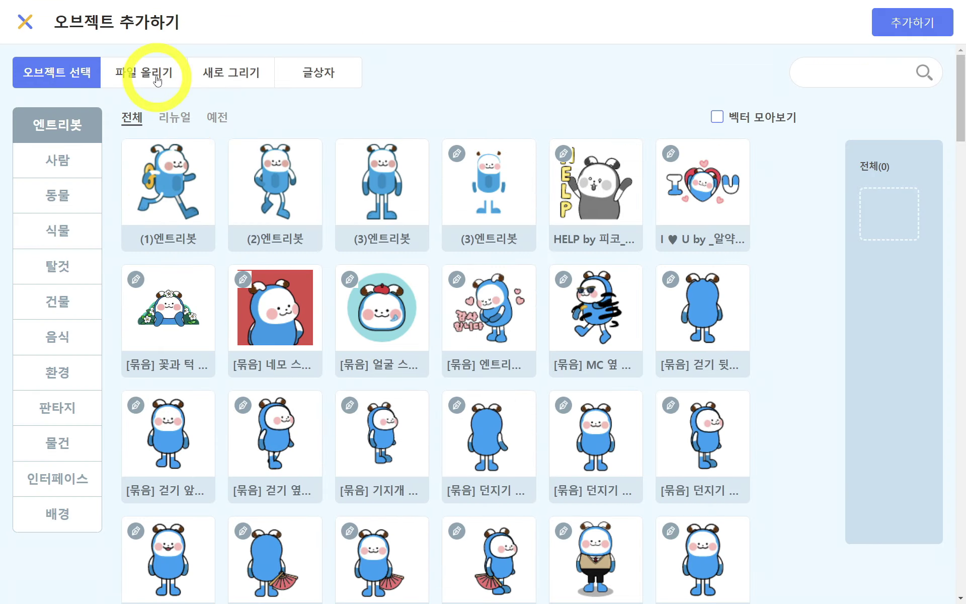
left_click(157, 76)
left_click(63, 166)
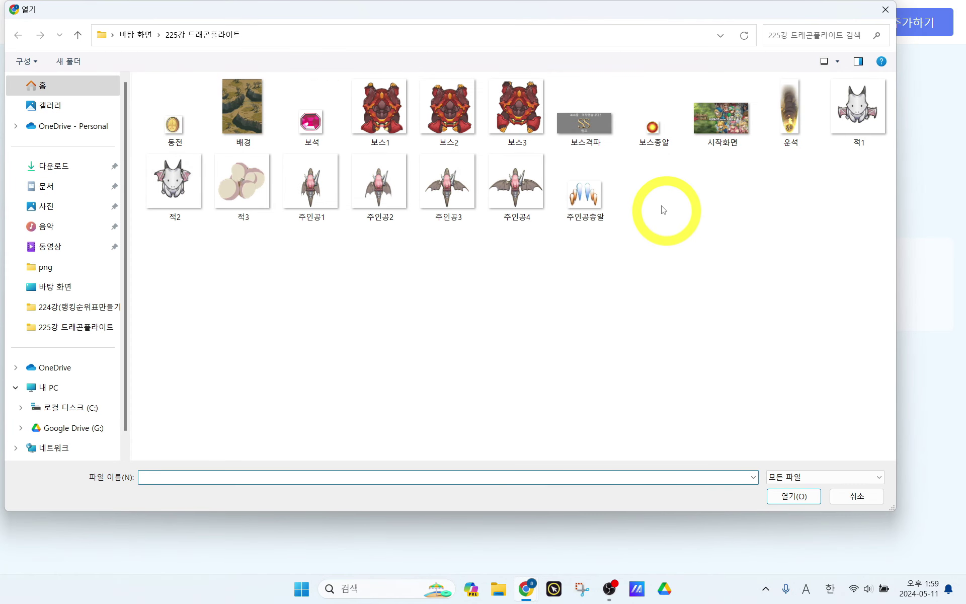
double_click(790, 121)
left_click(911, 22)
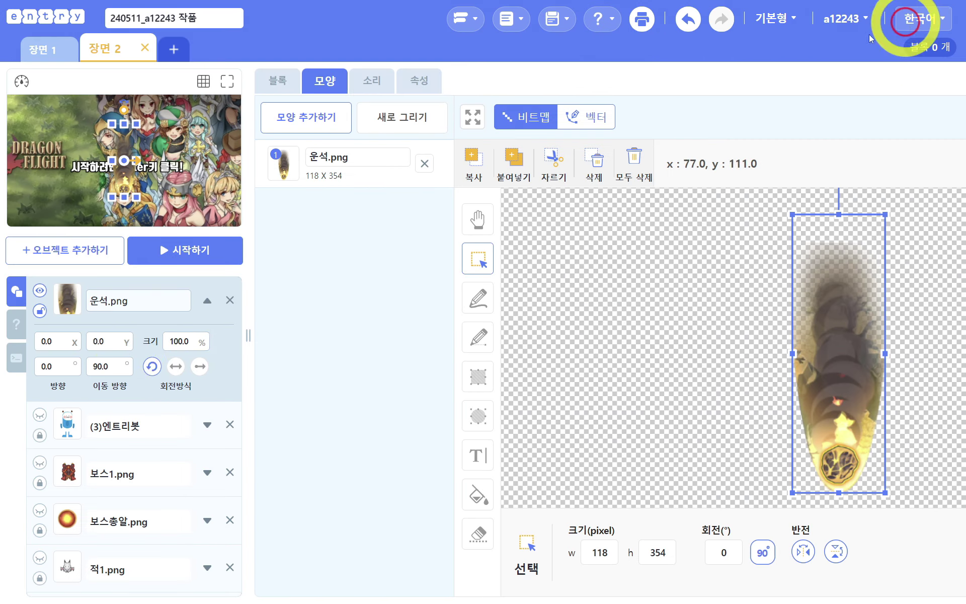
Set the 운석.png object's size to 80%, and leave it hidden and locked
key("Return")
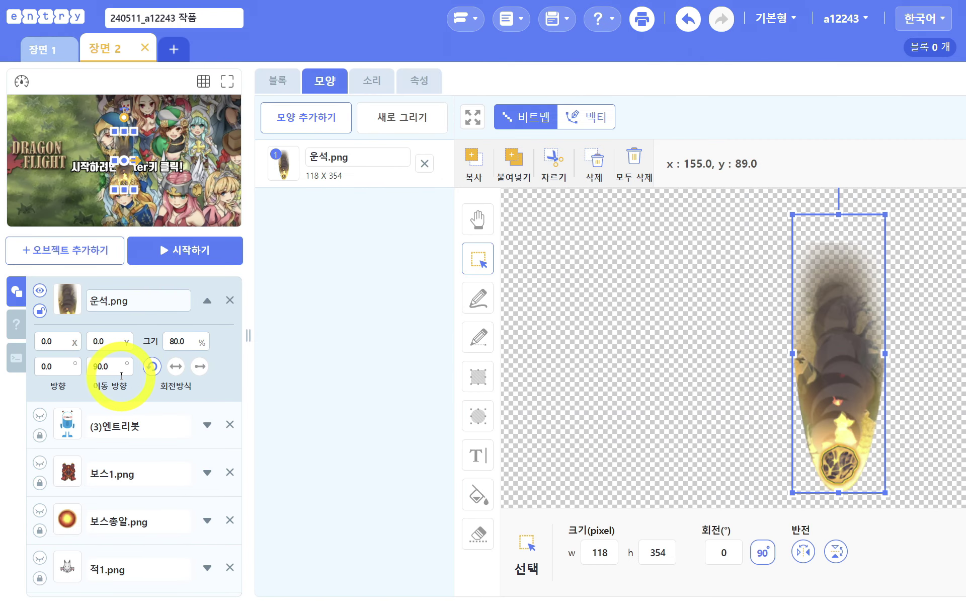
left_click(40, 290)
left_click(40, 310)
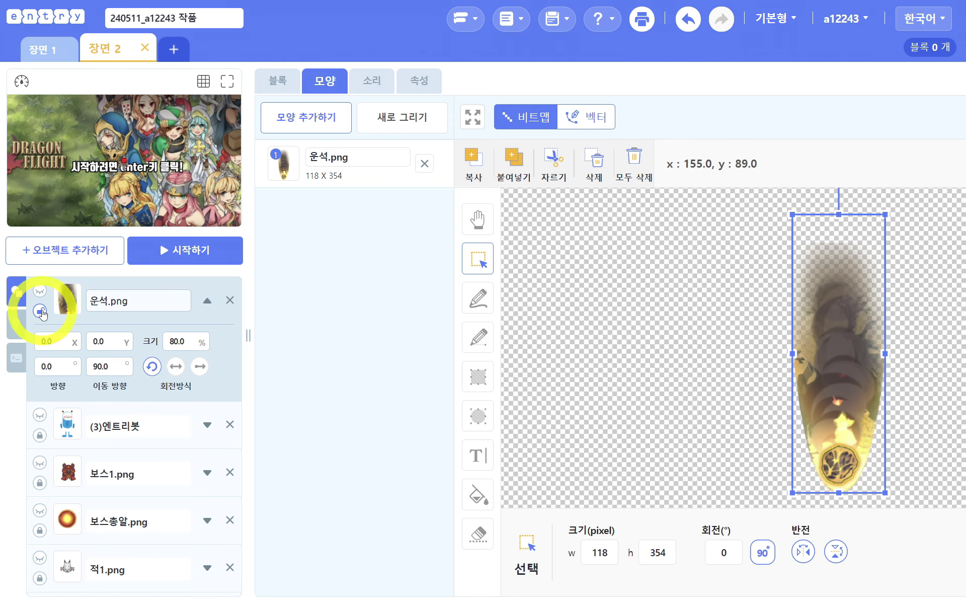
Upload the 보스격파 image file as a new object in 장면 2
left_click(71, 248)
left_click(146, 76)
left_click(63, 163)
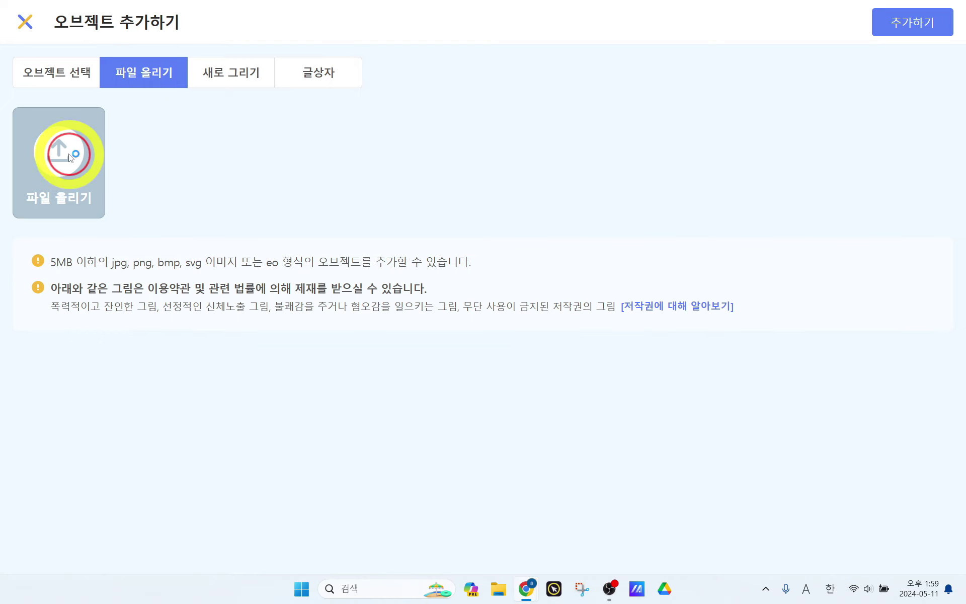
double_click(581, 126)
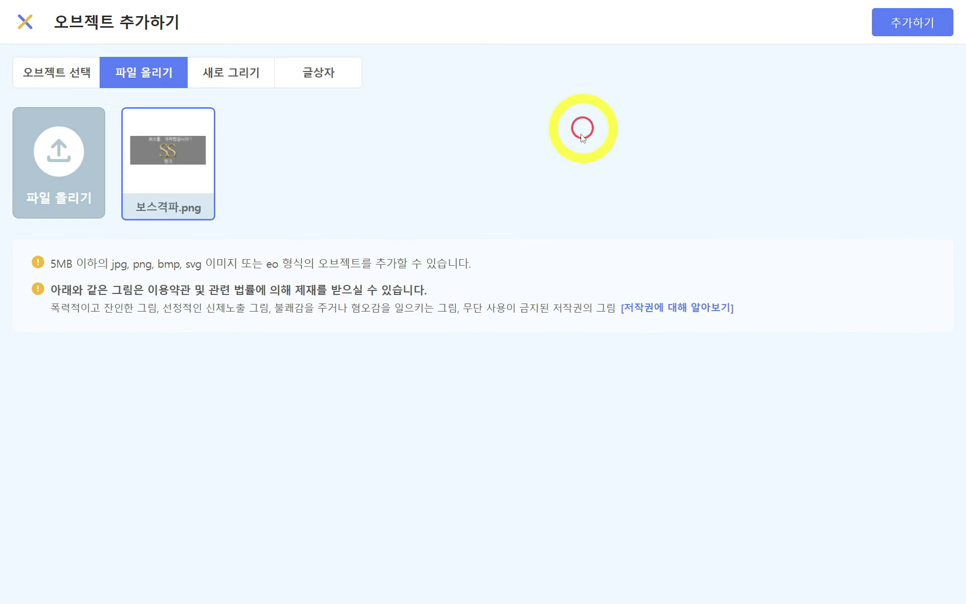
left_click(917, 24)
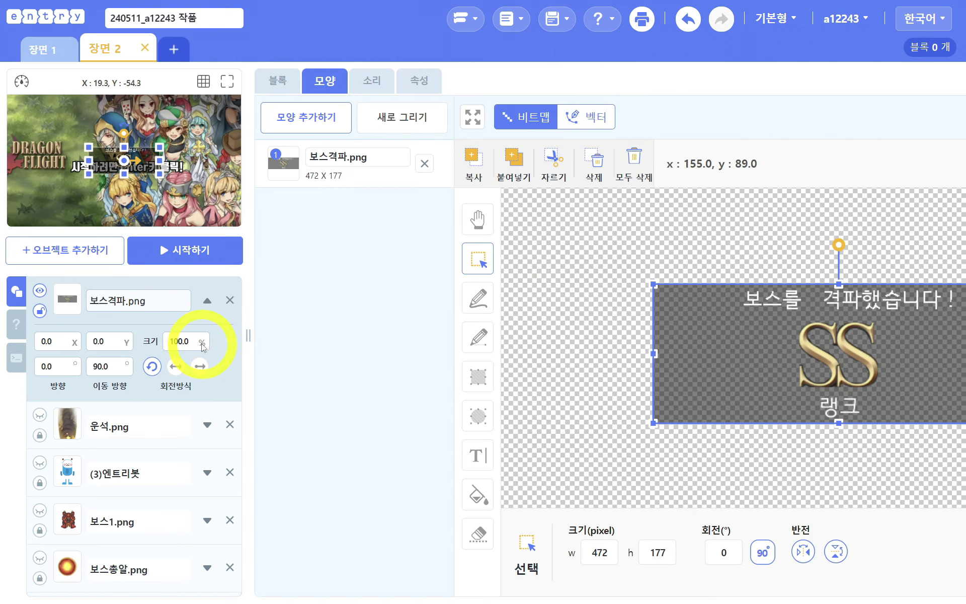
Set the 보스격파.png object's size to 170%, and leave it hidden and locked
left_click_drag(197, 341, 152, 330)
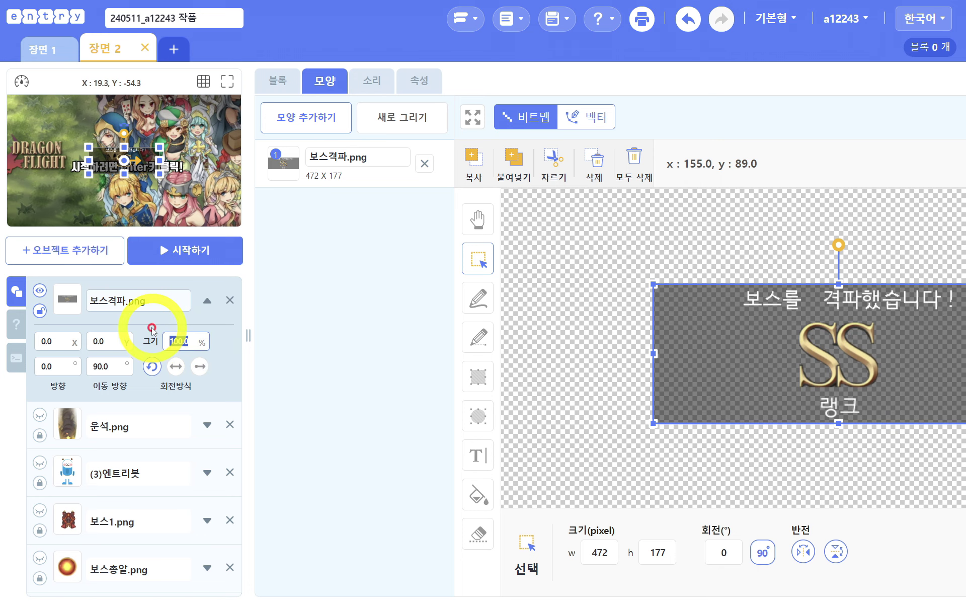
key("Return")
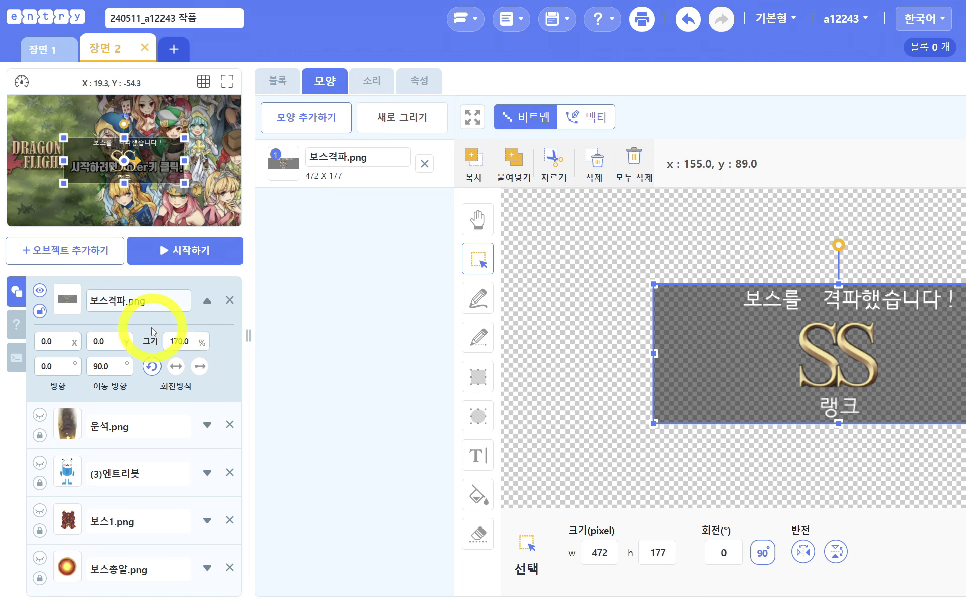
left_click(40, 290)
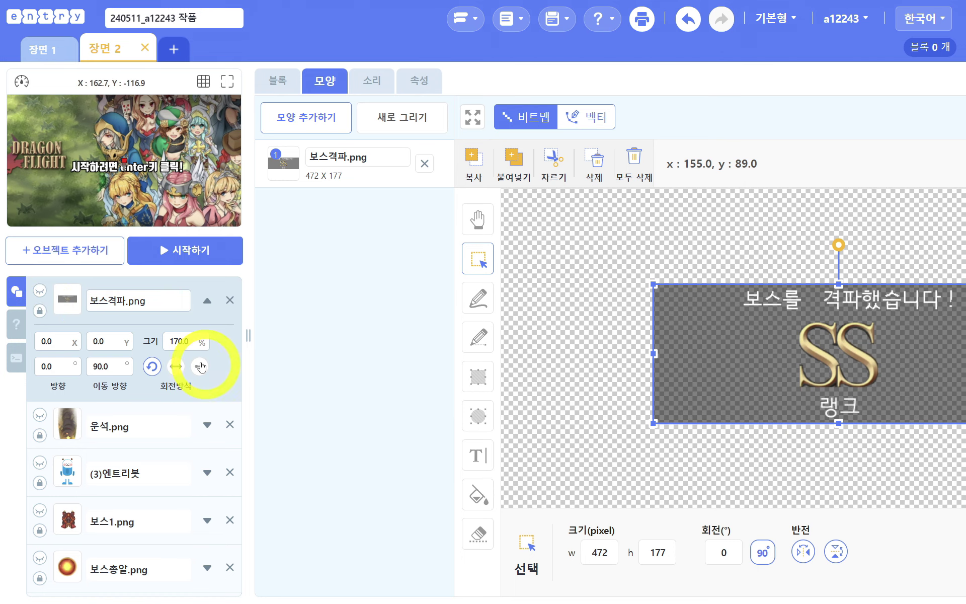
Search the object library for 하트 and add the 하트(2) object to 장면 2
left_click(64, 249)
left_click(826, 71)
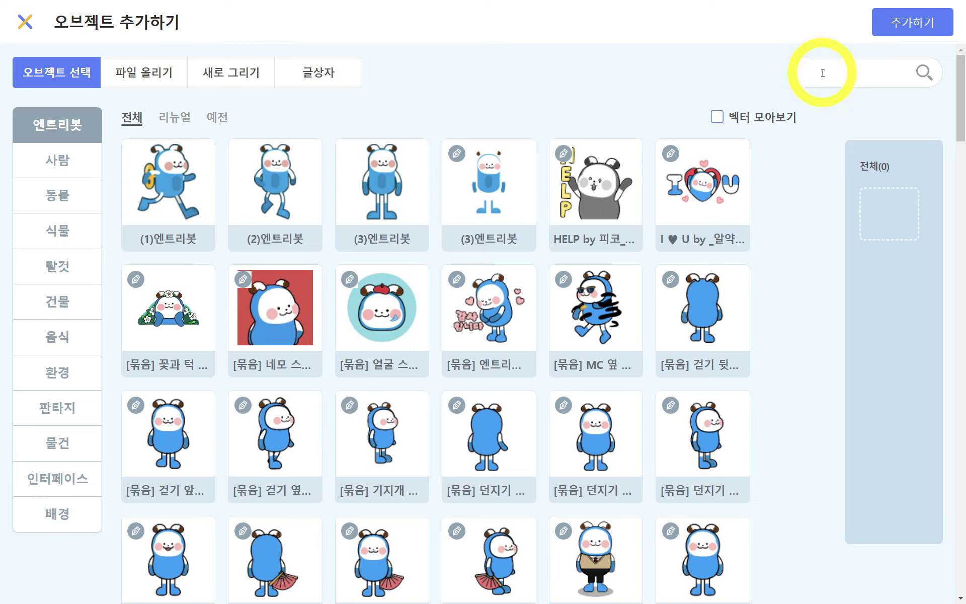
type("하트")
key("Return")
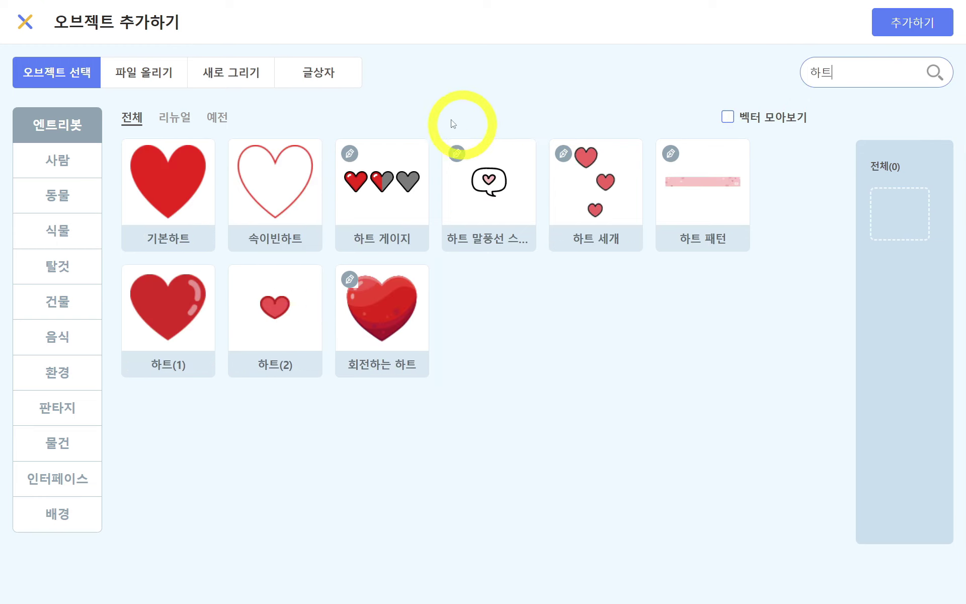
left_click(302, 367)
left_click(905, 24)
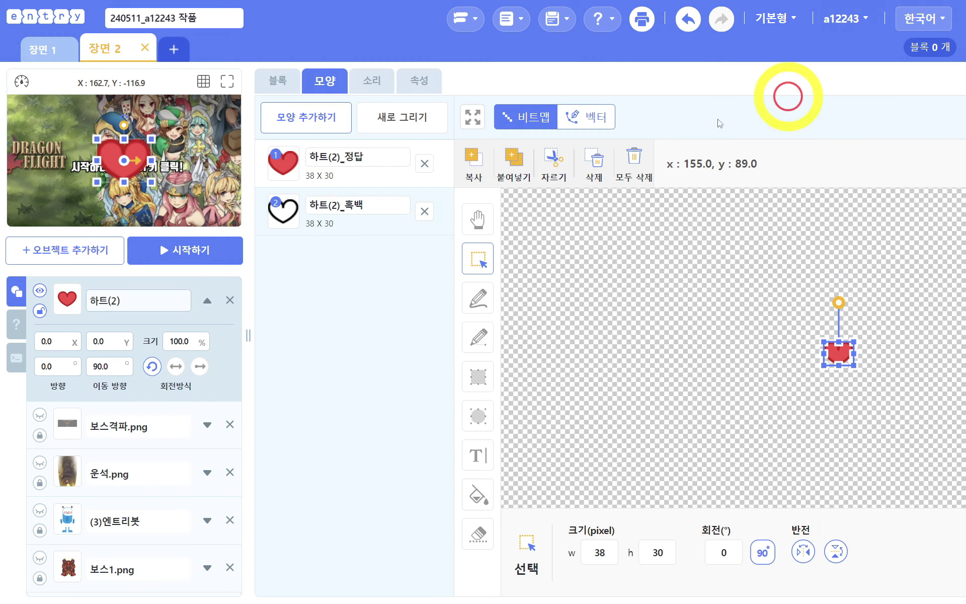
Set the 하트(2) object's size to 20% and its position to X 60, Y 110, and leave it hidden and locked
left_click(138, 353)
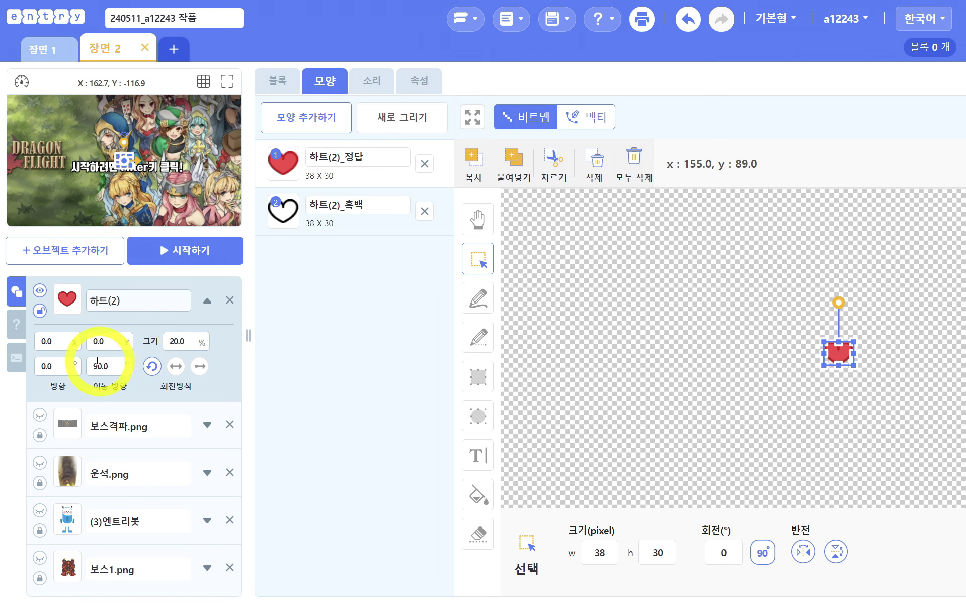
left_click(73, 339)
type("6")
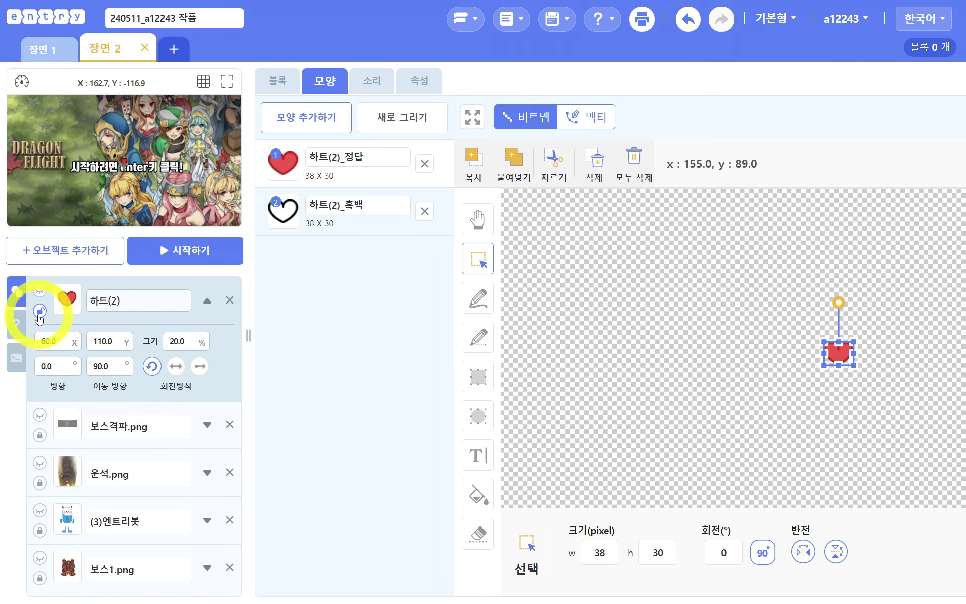
Start a new single-line text box object with the text 점수
left_click(71, 256)
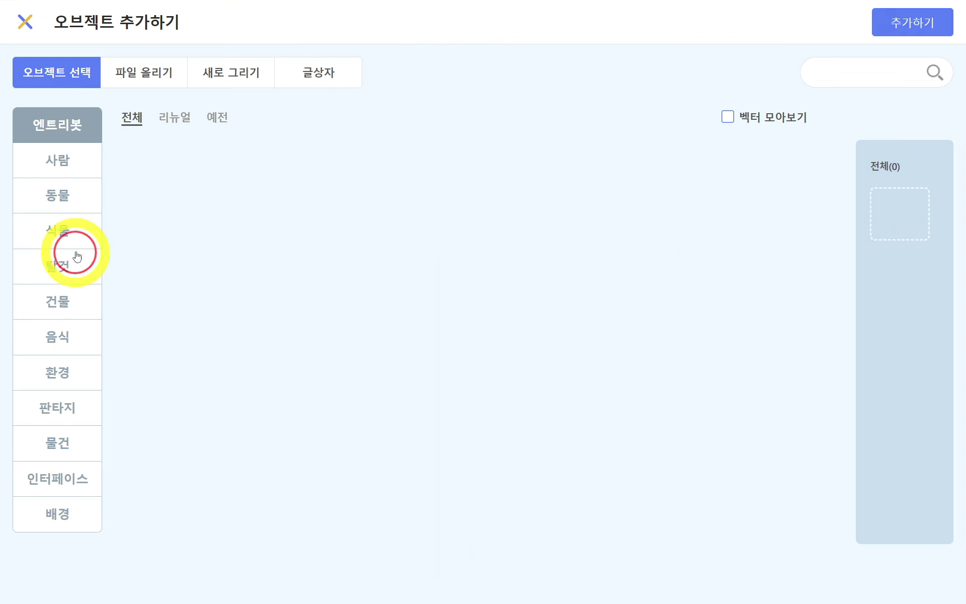
left_click(326, 72)
left_click(247, 181)
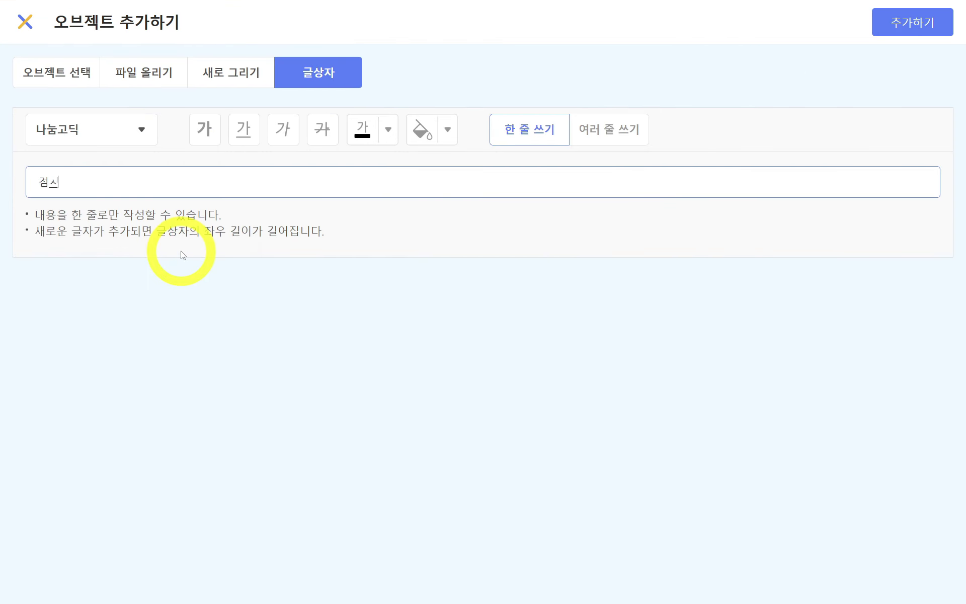
type("점쉬")
key("BackSpace")
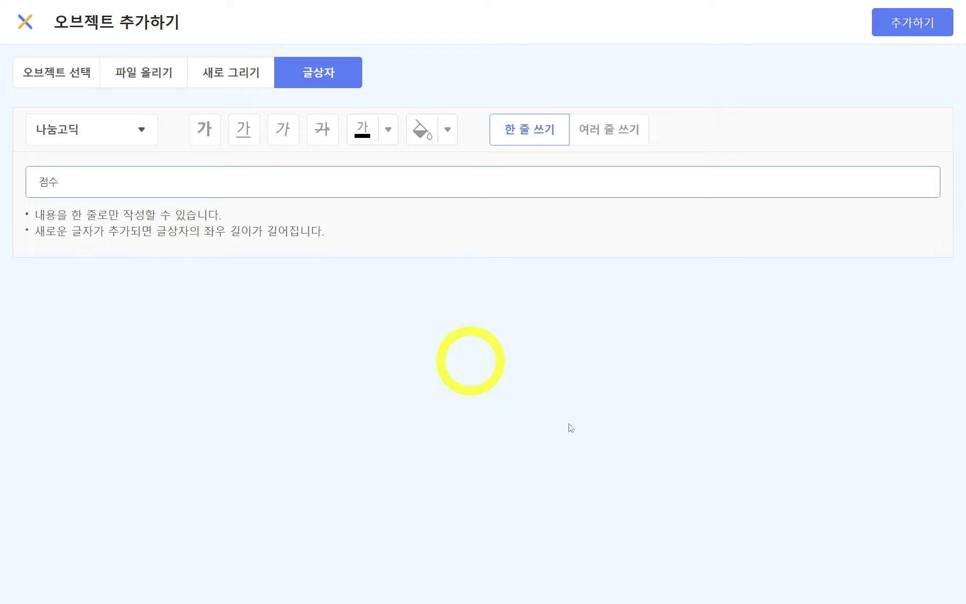
Set the text colour of the 점수 text box to white (RGB 255, 255, 255)
left_click(388, 129)
left_click_drag(368, 298, 327, 302)
left_click_drag(369, 352, 500, 371)
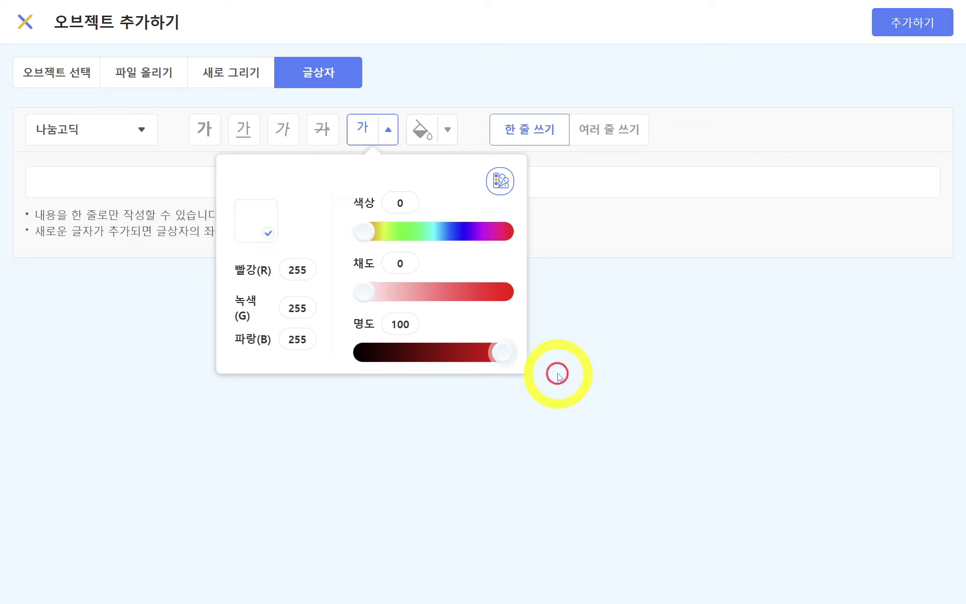
left_click(540, 383)
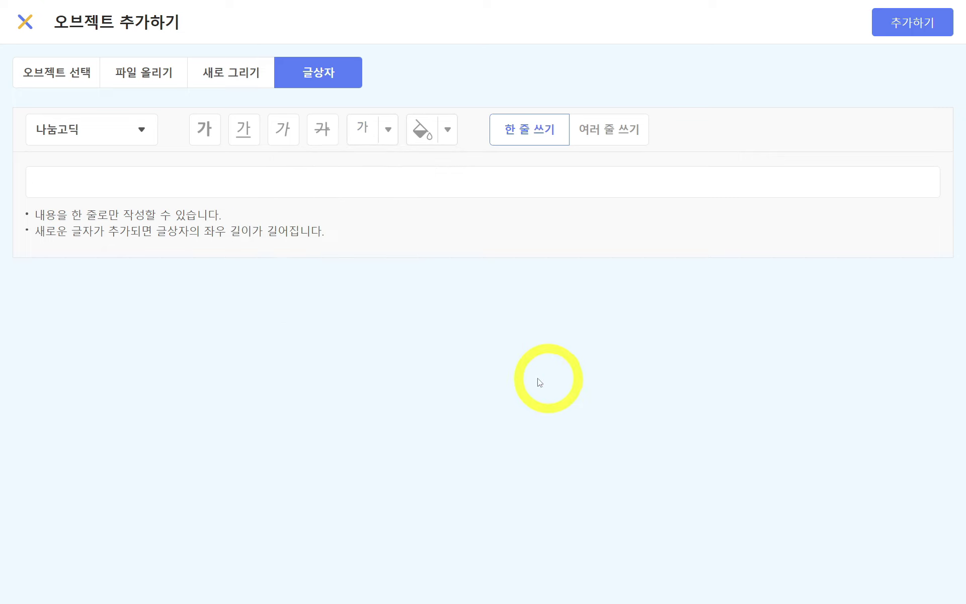
Give the 점수 text box a dark green background with hue 118 and saturation 100, and add it to 장면 2
left_click(452, 133)
left_click_drag(423, 232, 482, 243)
left_click_drag(423, 292, 569, 294)
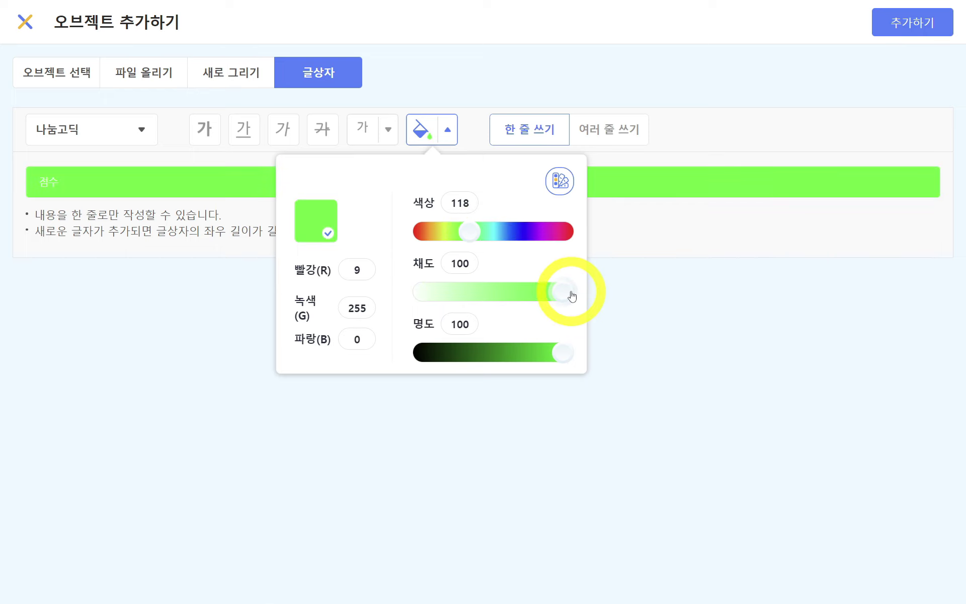
left_click_drag(559, 358, 502, 355)
left_click(697, 334)
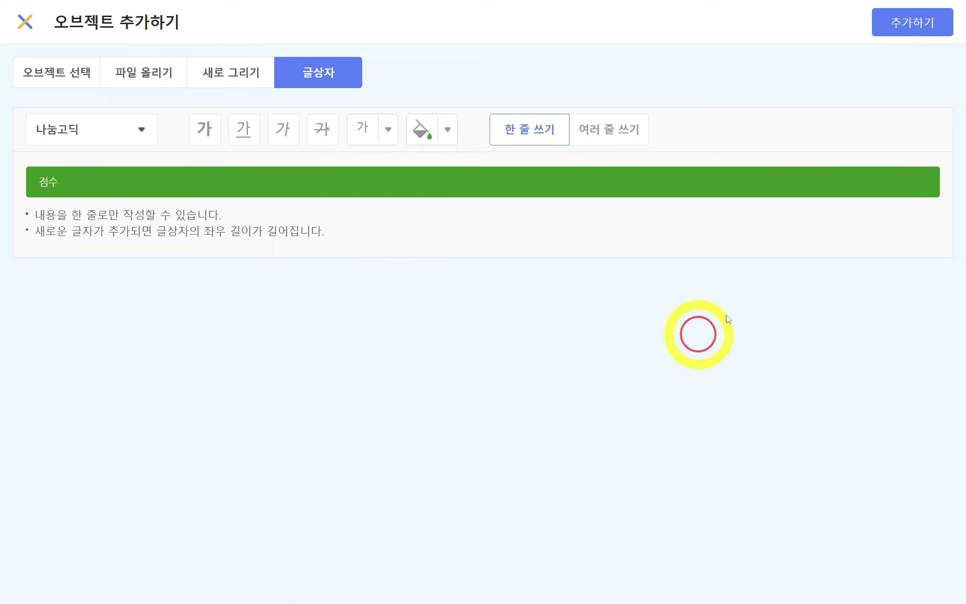
left_click(909, 34)
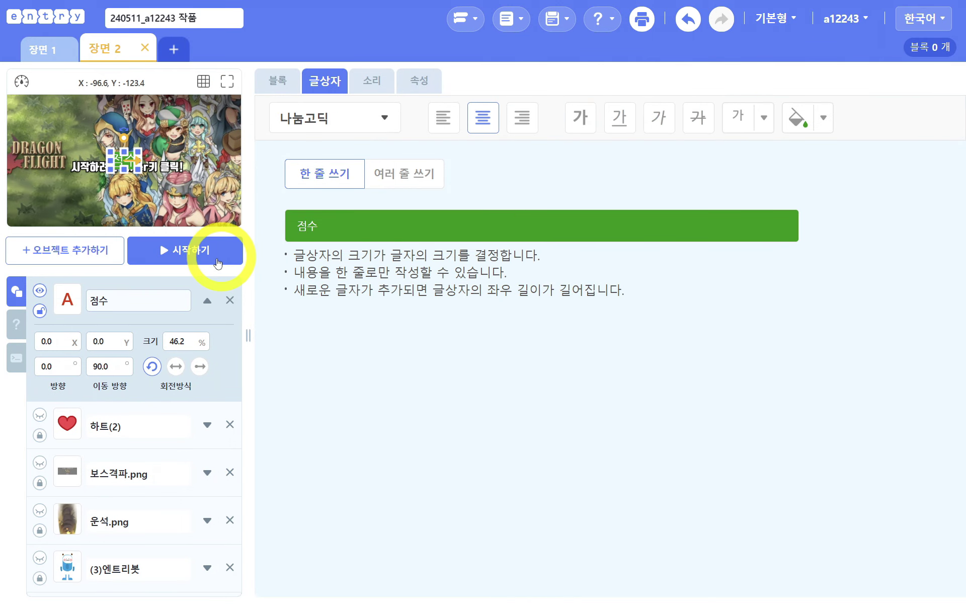
Place the 점수 text box at X -200, Y 100, set its size to 40%, and lock it
left_click_drag(34, 341, 45, 378)
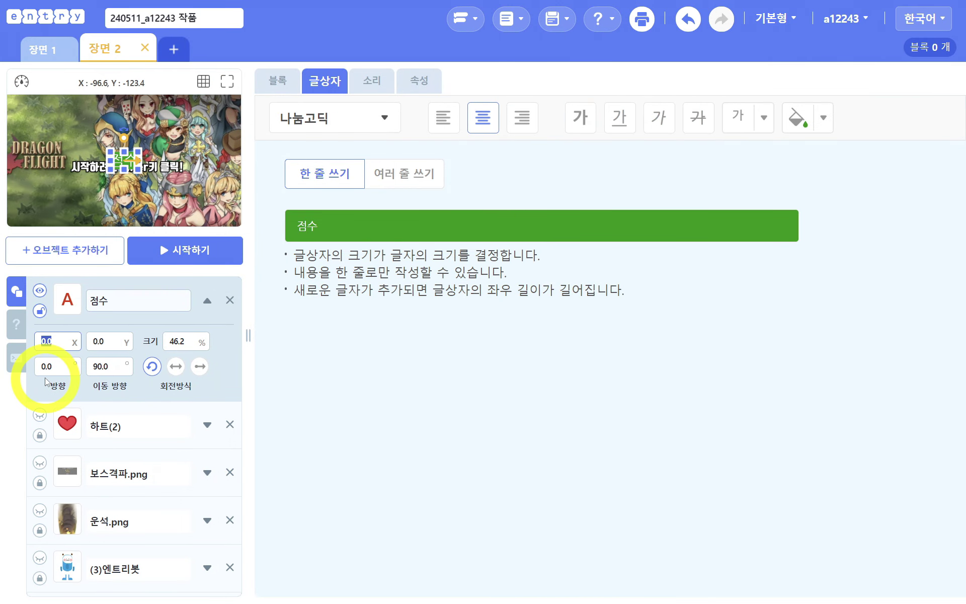
key("Return")
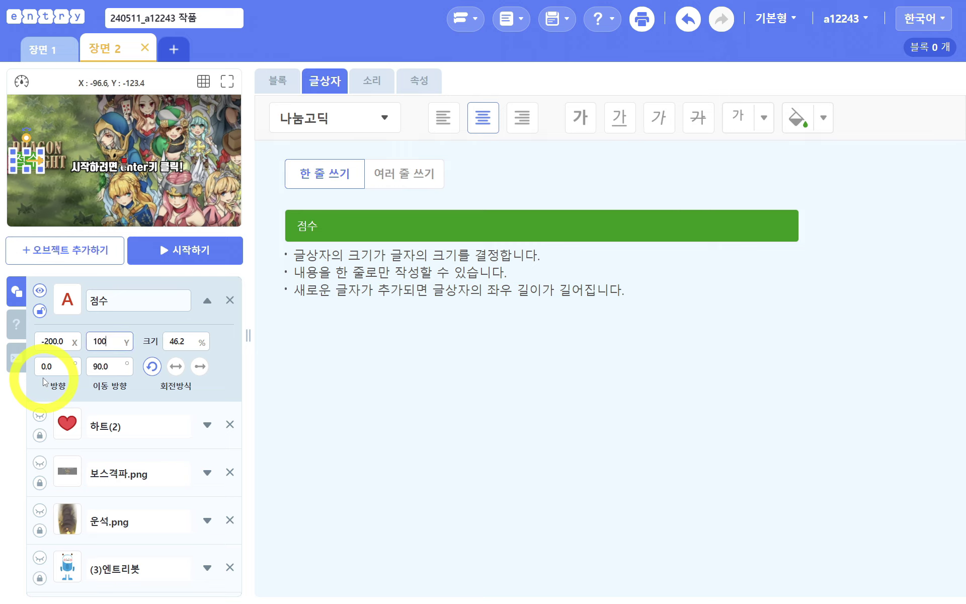
key("Return")
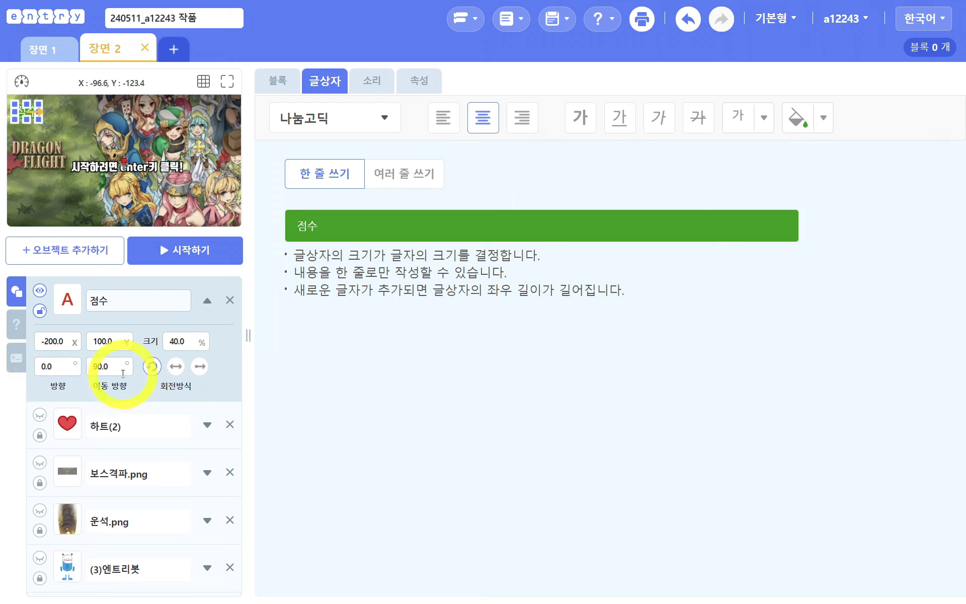
left_click(40, 310)
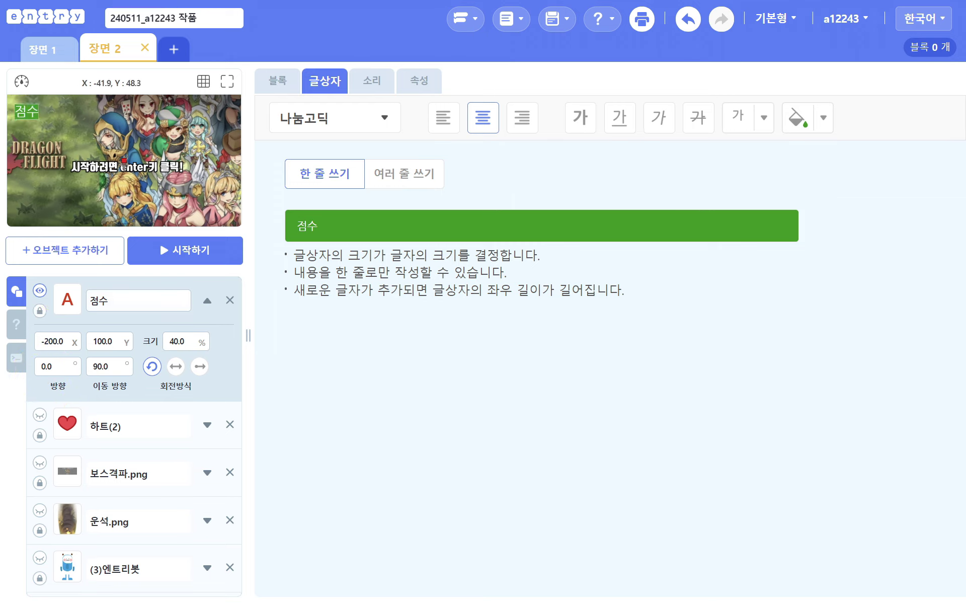
Add a multi-line text box object with the text 게임종료 to 장면 2, and leave it hidden and locked
left_click(64, 250)
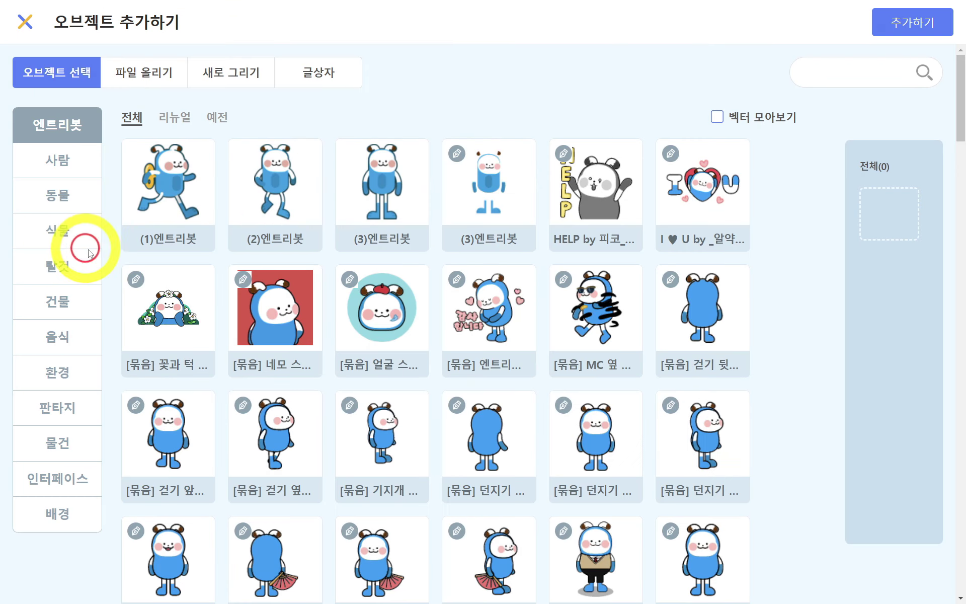
left_click(320, 79)
left_click(625, 125)
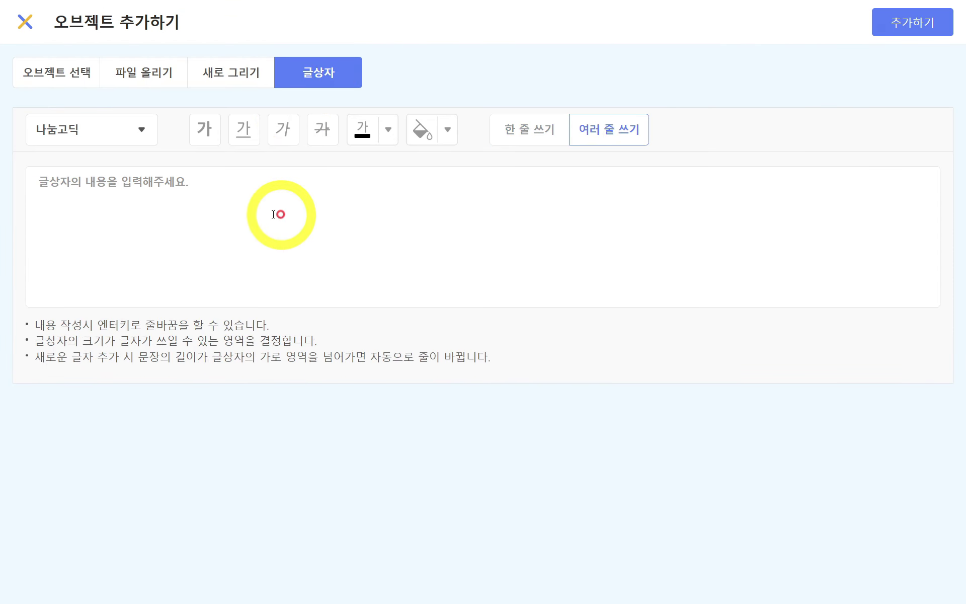
left_click(258, 181)
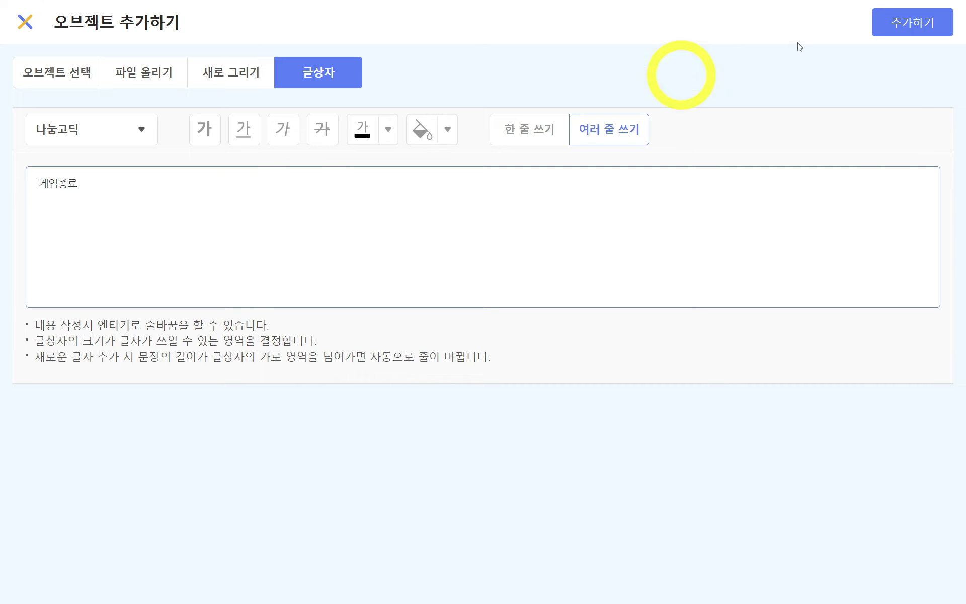
left_click(895, 33)
left_click(40, 290)
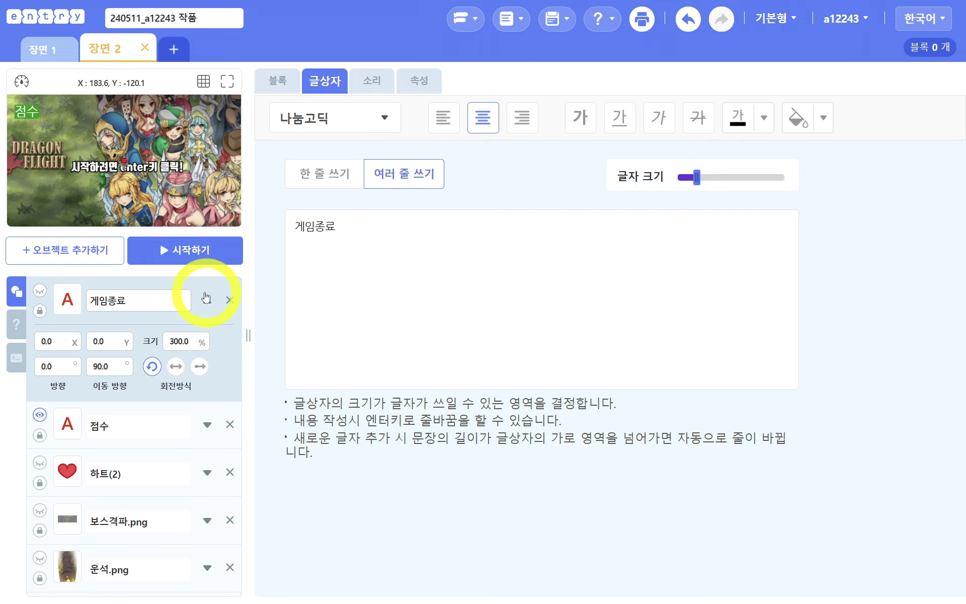
Start a new single-line text box object containing the text 랭킹보기
left_click(88, 250)
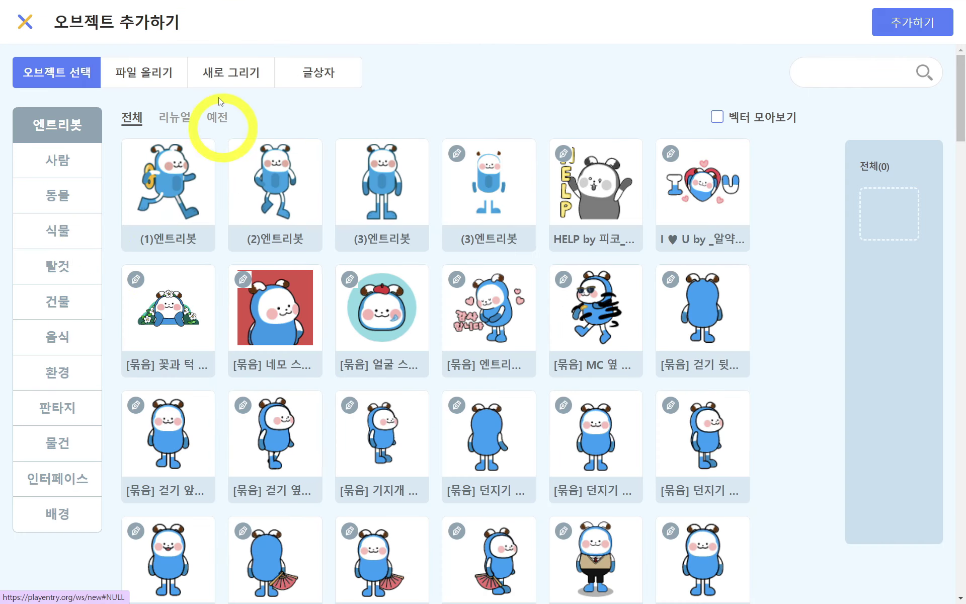
left_click(317, 70)
left_click(222, 184)
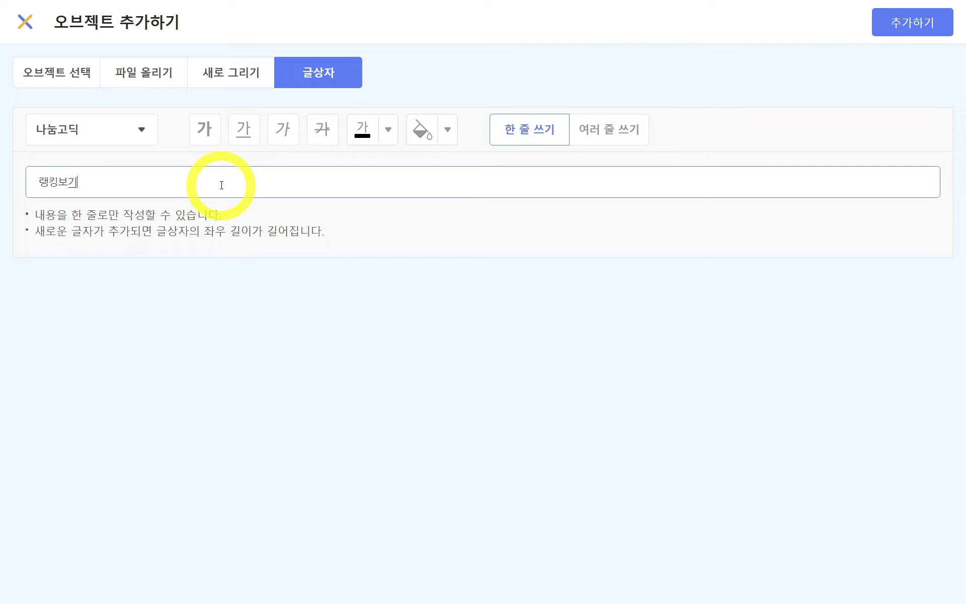
type("랭킹보기")
Try to recolour the 랭킹보기 text using hue 177 and a higher saturation
left_click(388, 130)
left_click_drag(364, 231, 432, 231)
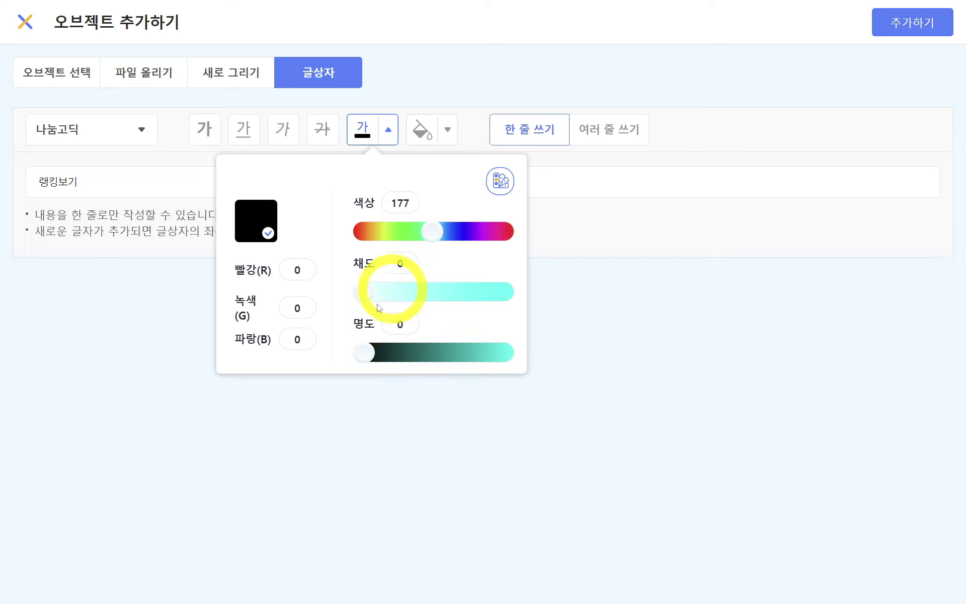
left_click_drag(374, 304, 462, 312)
left_click(588, 352)
Give the 랭킹보기 text box a soft orange background with hue 22 and full brightness, and add it to 장면 2
left_click(456, 133)
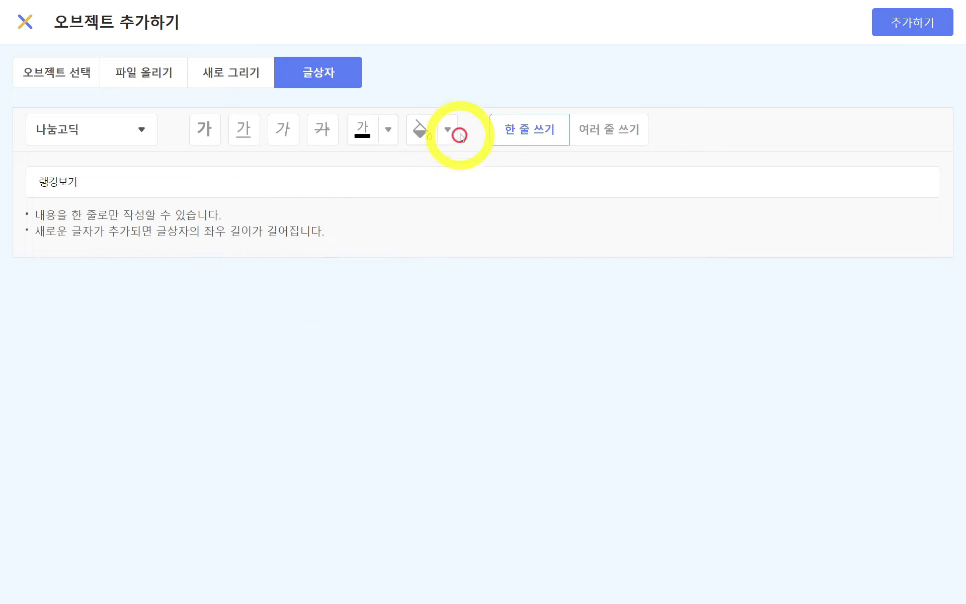
left_click(432, 231)
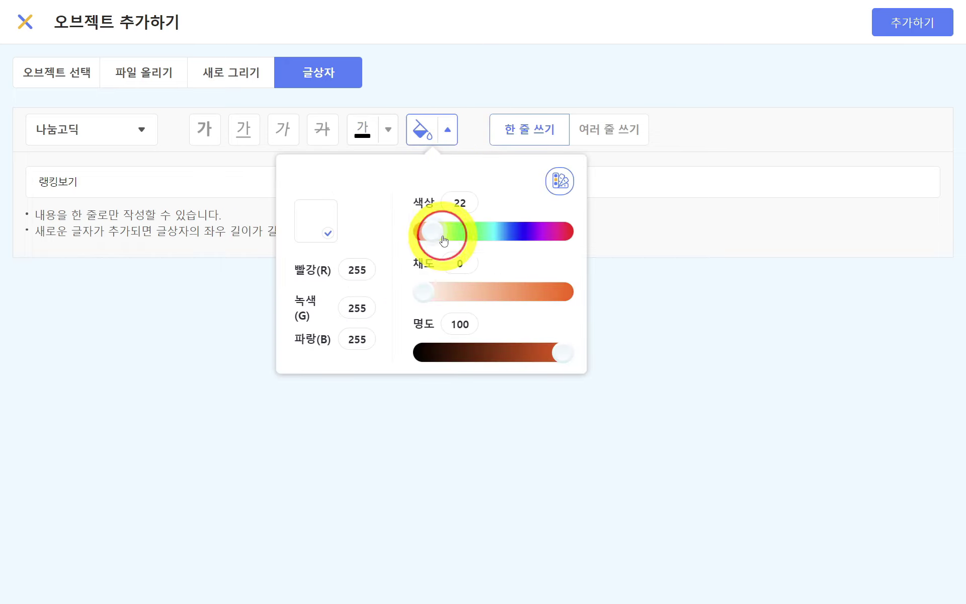
left_click_drag(433, 293, 517, 302)
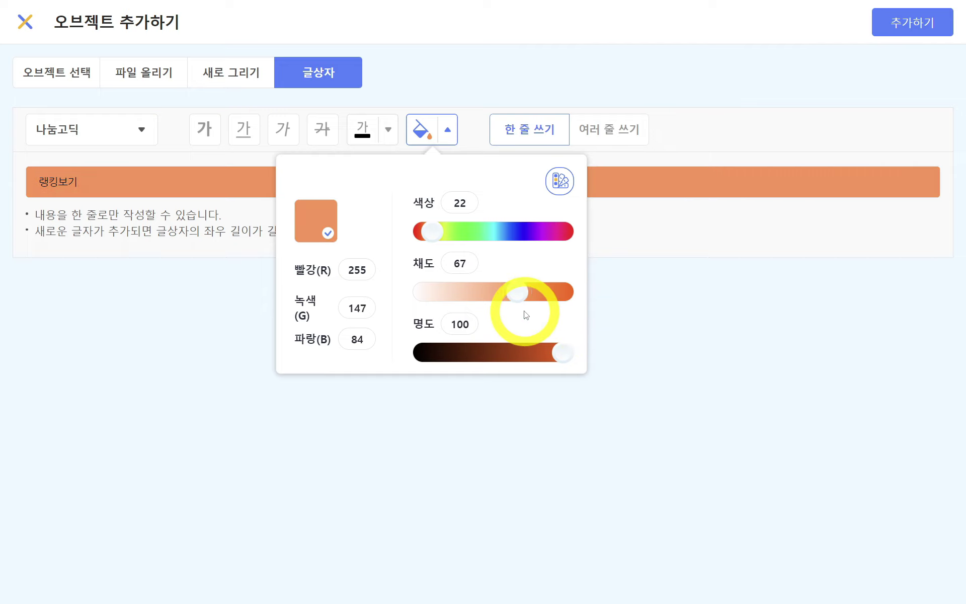
left_click(555, 356)
left_click_drag(555, 360, 565, 323)
left_click_drag(517, 292, 505, 297)
left_click(777, 205)
left_click(918, 24)
Set the 랭킹보기 text box to Y -80 and size 70%, and leave it hidden and locked
left_click(108, 341)
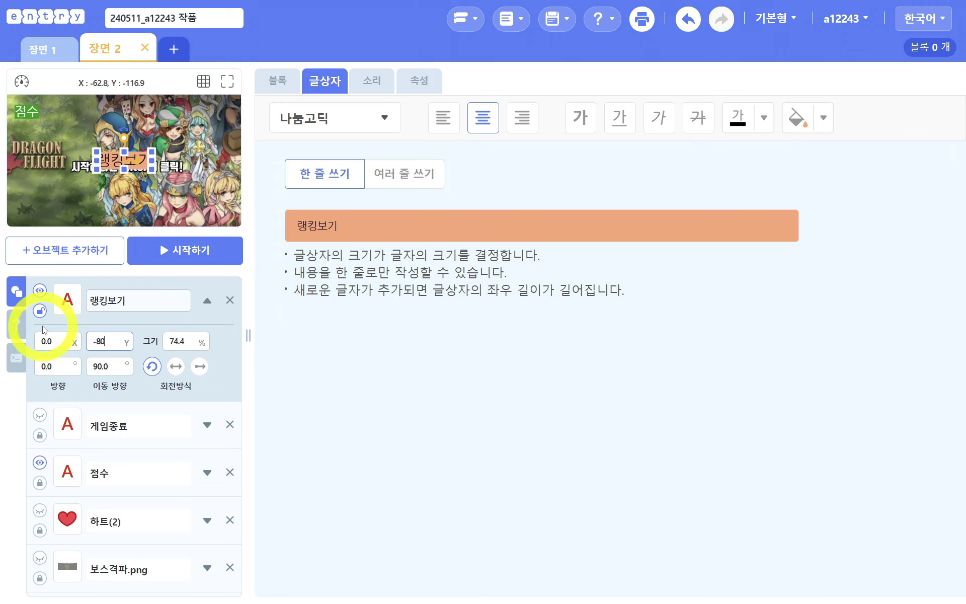
key("Return")
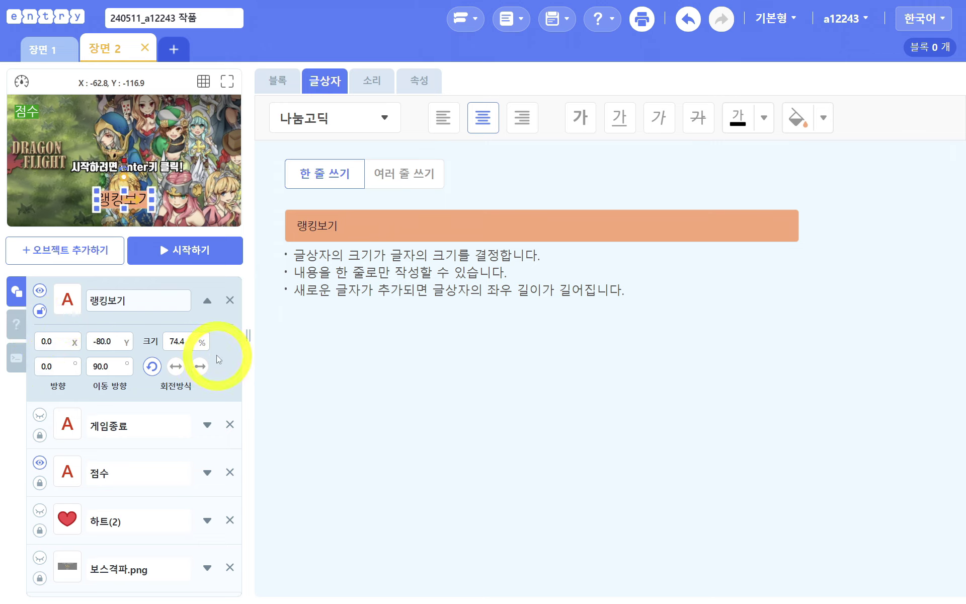
left_click(187, 344)
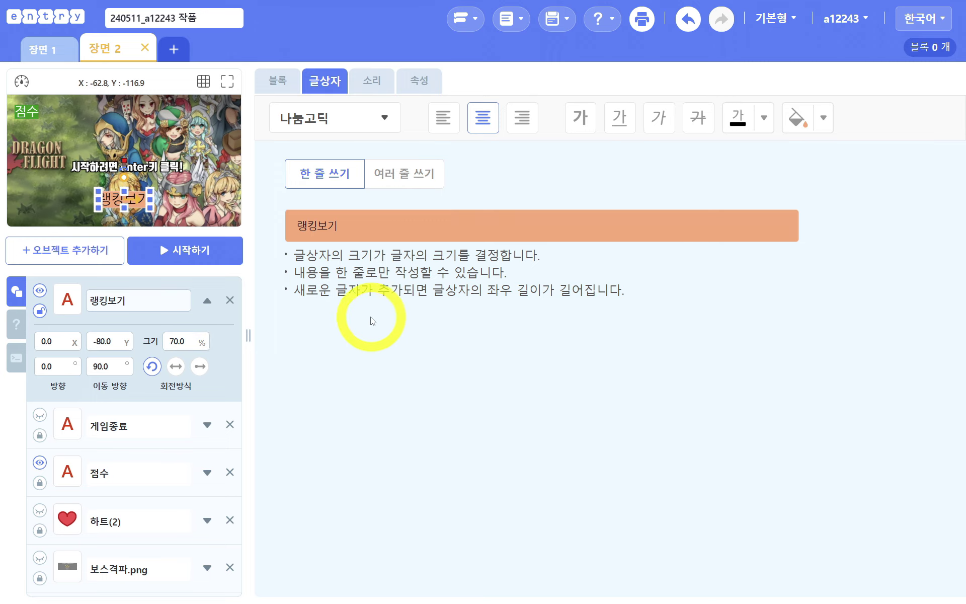
left_click(52, 317)
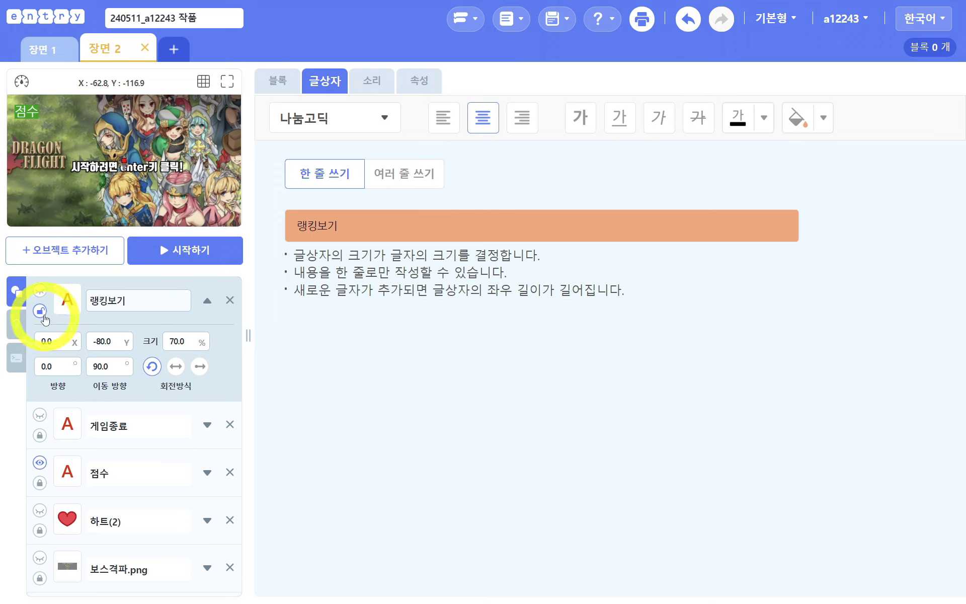
left_click(82, 368)
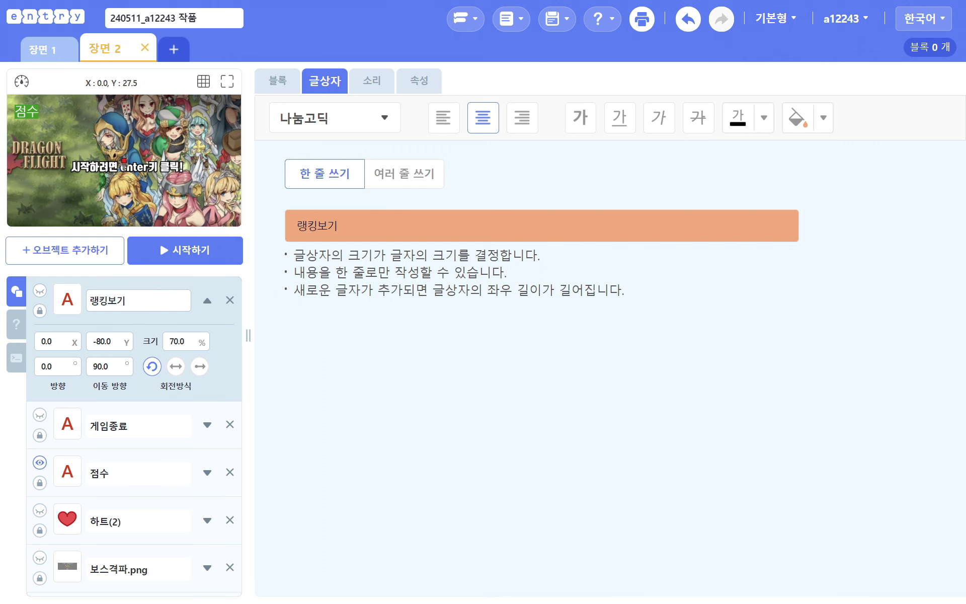
Search the object library for 닫기 and add the orange 닫기 버튼 object to 장면 2
left_click(65, 250)
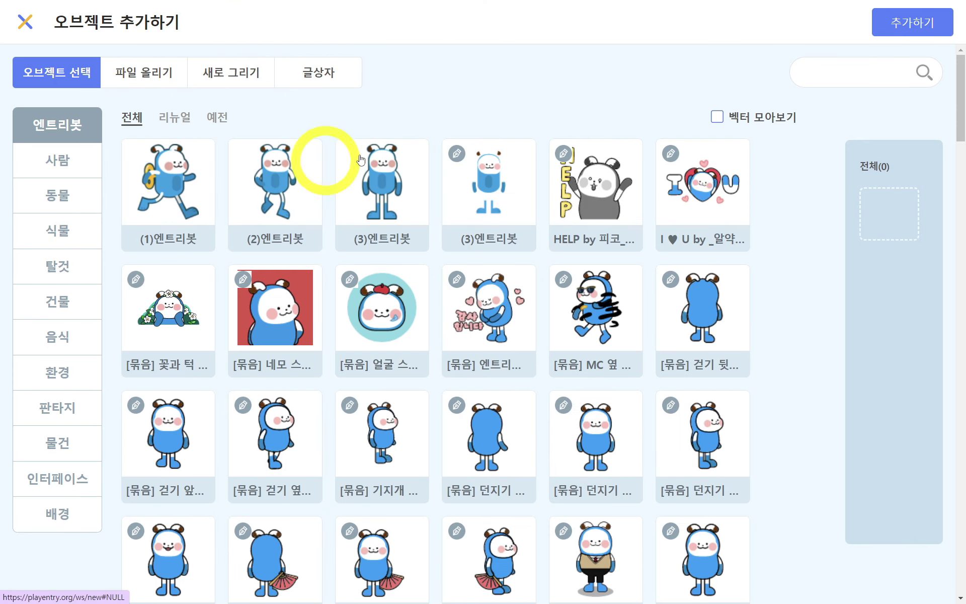
left_click(623, 126)
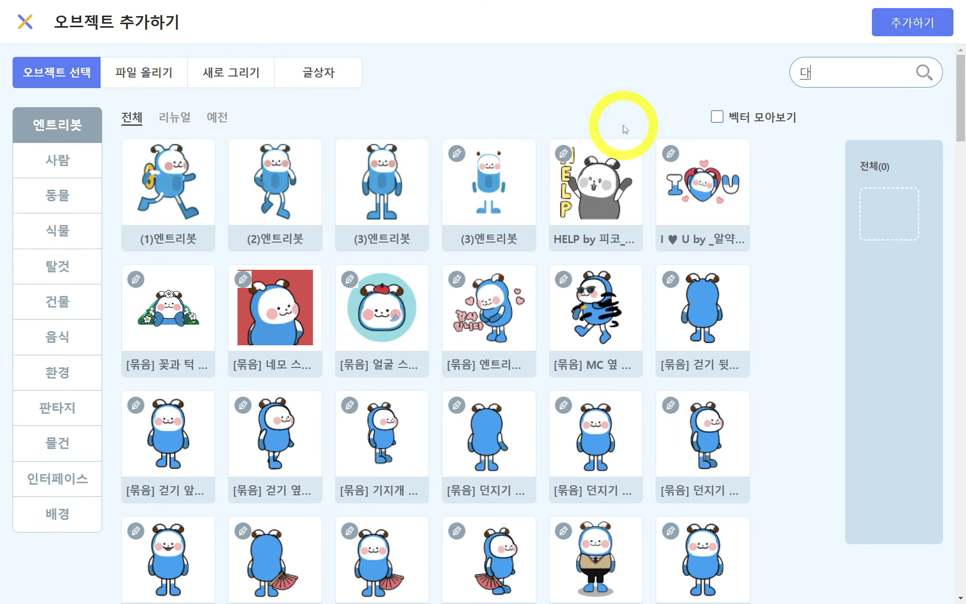
key("Return")
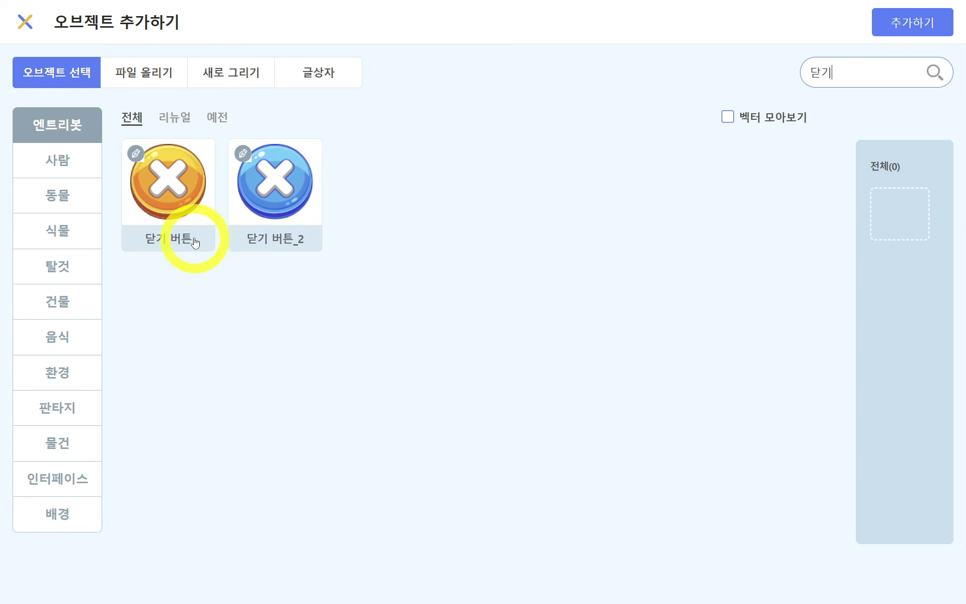
left_click(190, 141)
left_click(908, 25)
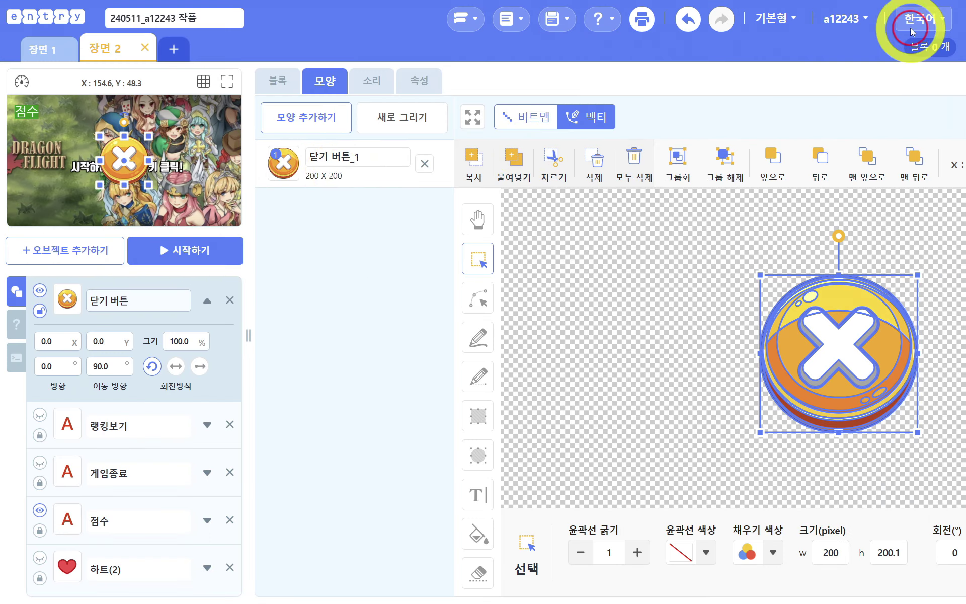
Set the 닫기 버튼 object to Y -100 and size 50%, then hide and lock it
left_click(103, 343)
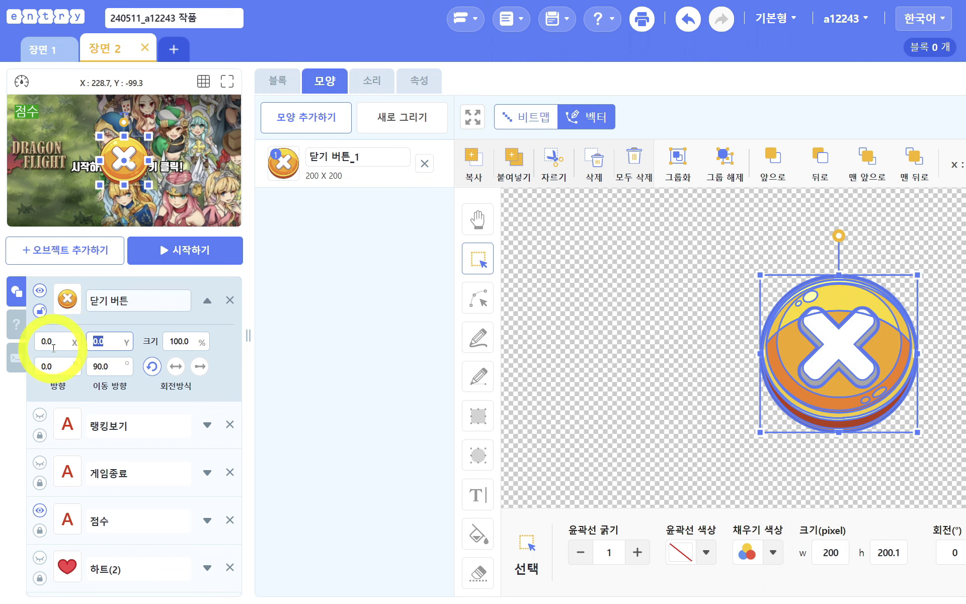
key("Return")
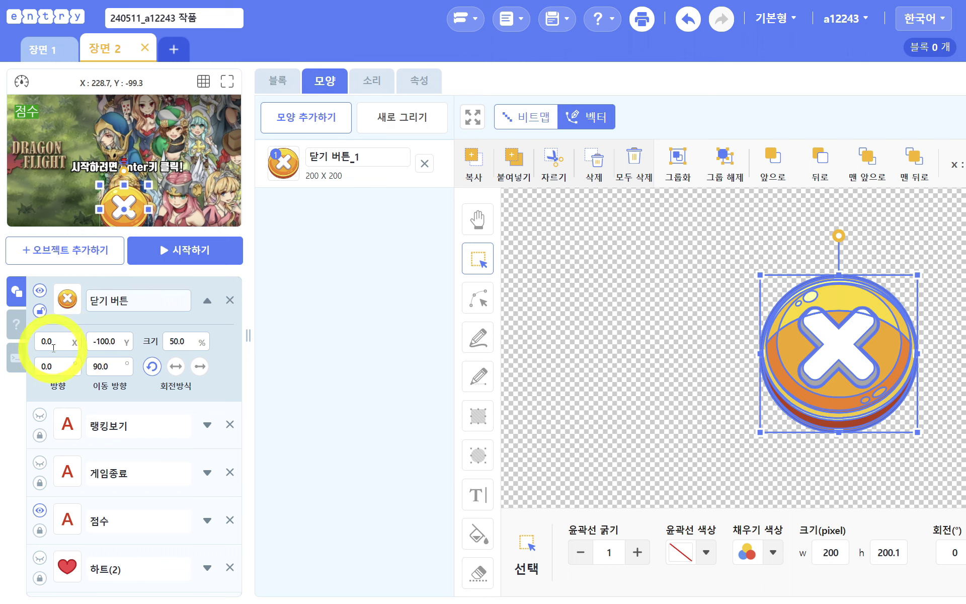
left_click(40, 290)
left_click(39, 311)
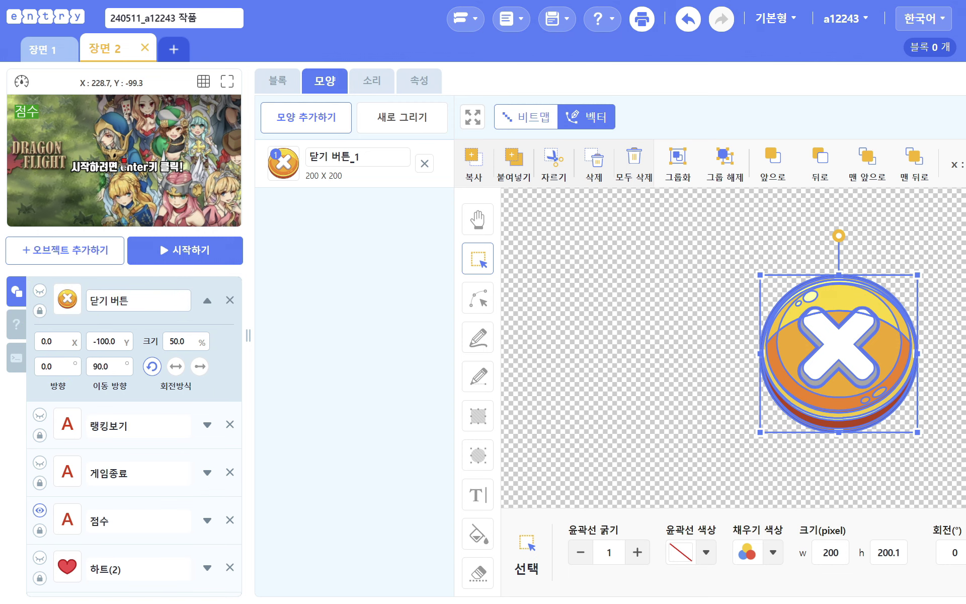
Add the stretching Entry robot ([묶음] 기지개) from the library, rename it 소리재생, and leave it hidden and locked
left_click(90, 249)
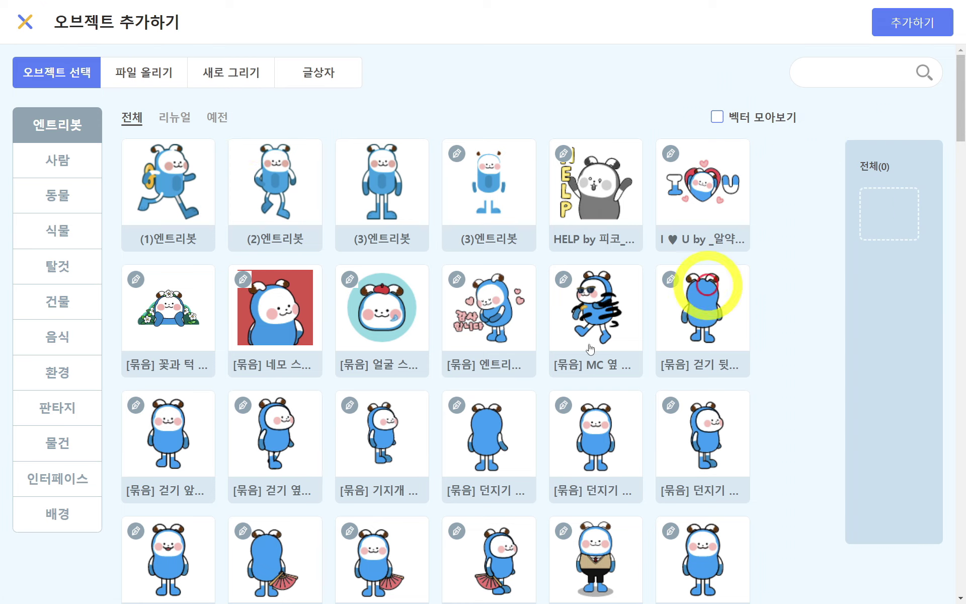
left_click(400, 443)
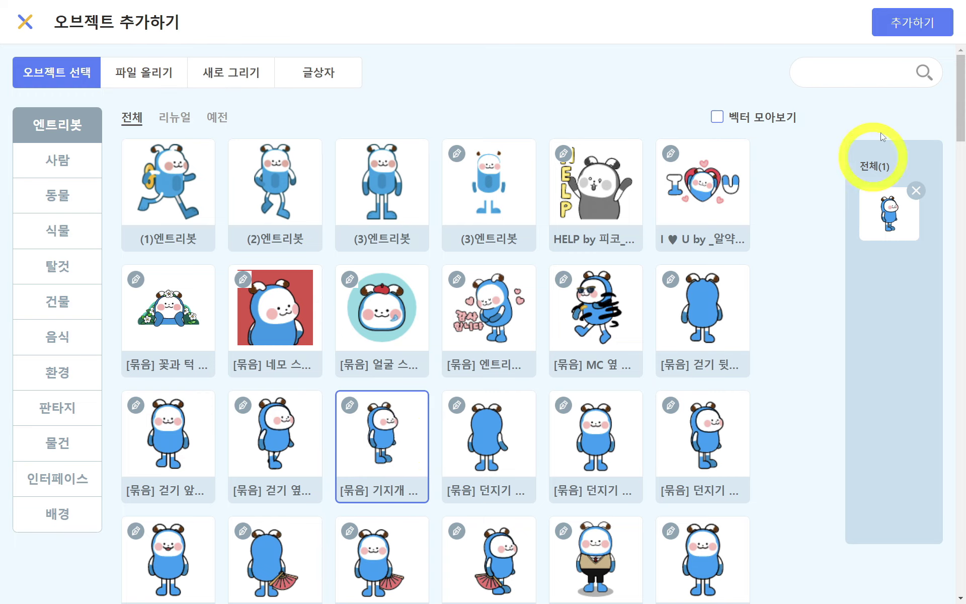
left_click(901, 23)
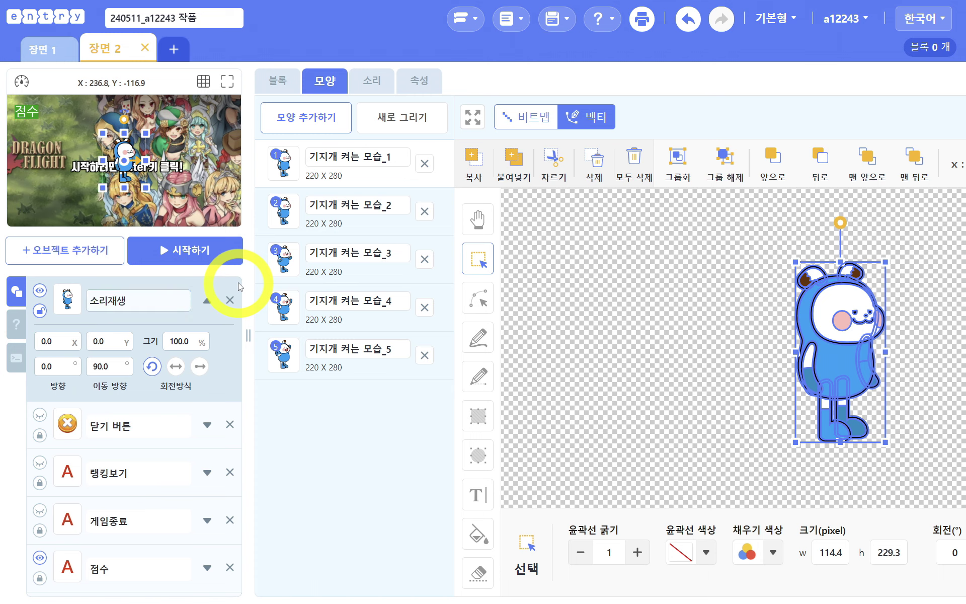
left_click(39, 291)
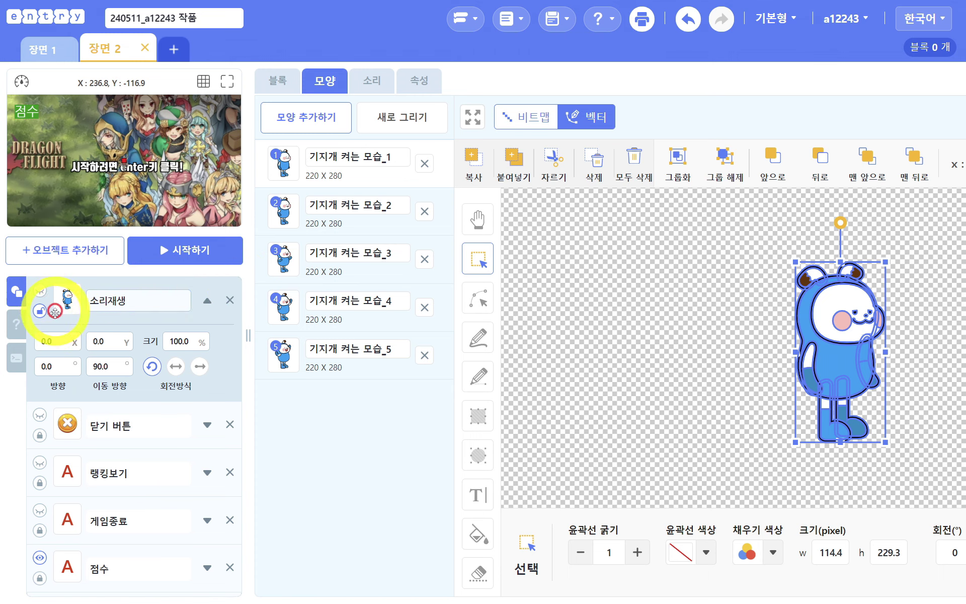
left_click(39, 313)
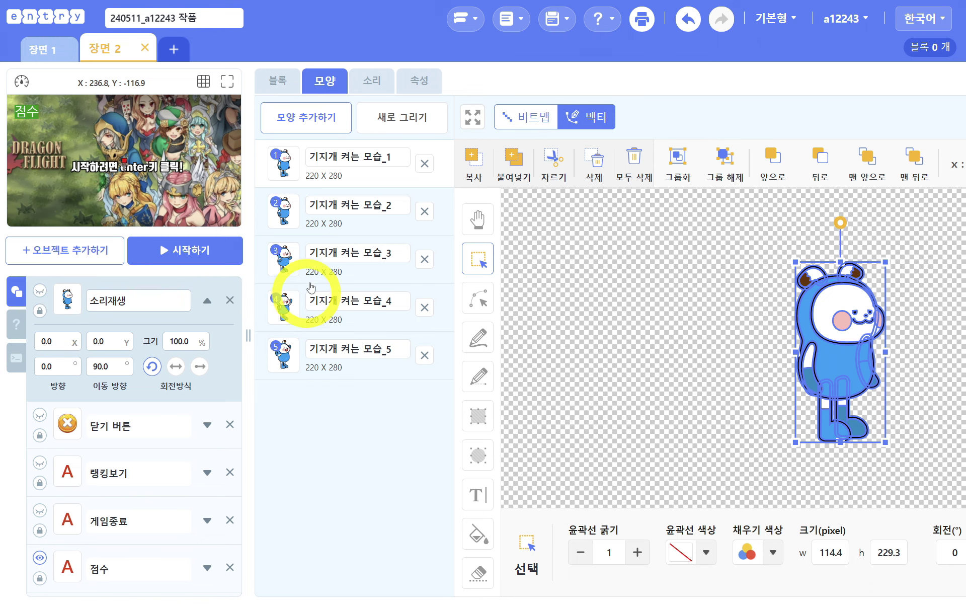
Search the sound library for 작은 and add the sound 작은 폭발음1 to the 소리재생 object
left_click(394, 94)
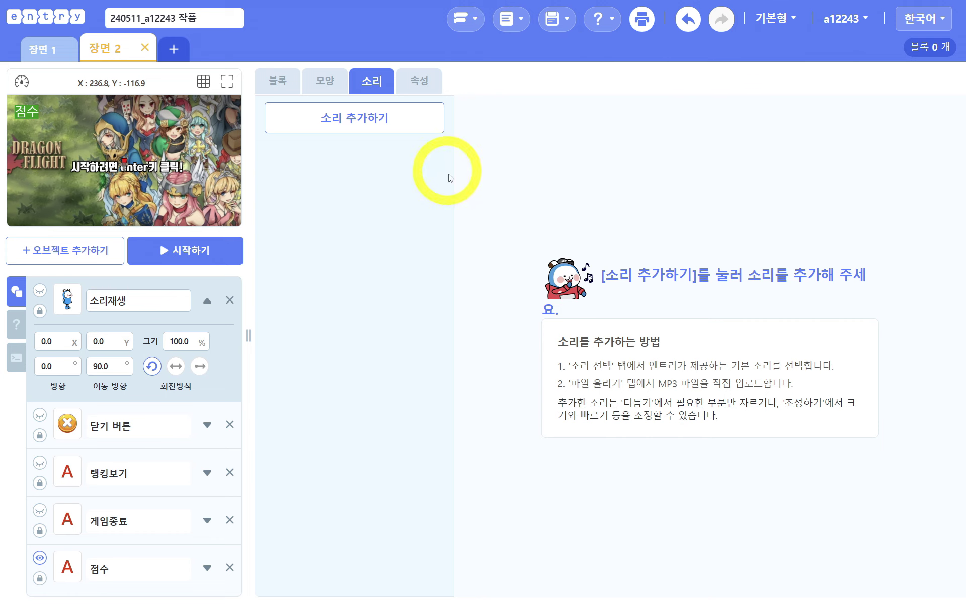
left_click(347, 113)
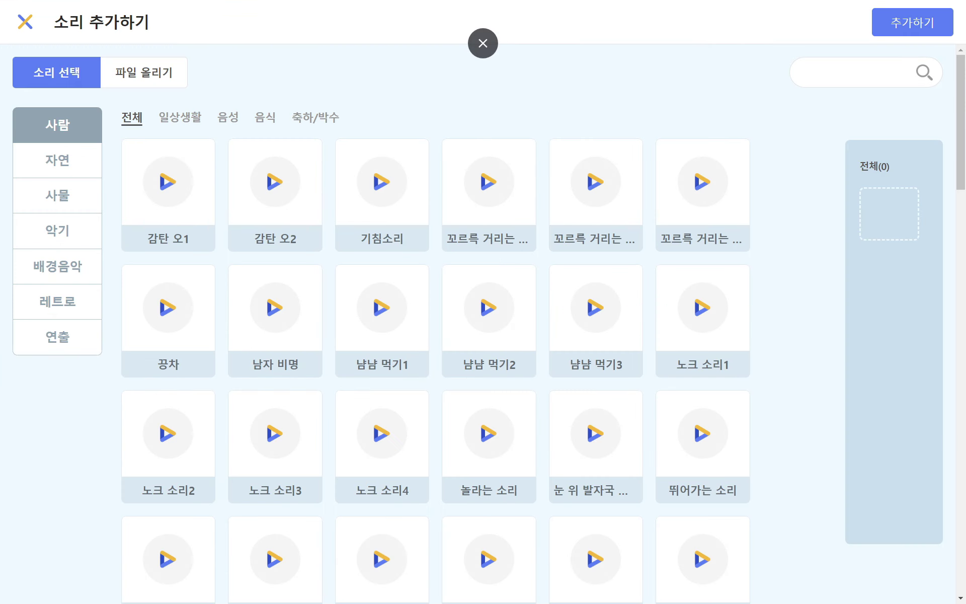
type("ㅈ")
key("Return")
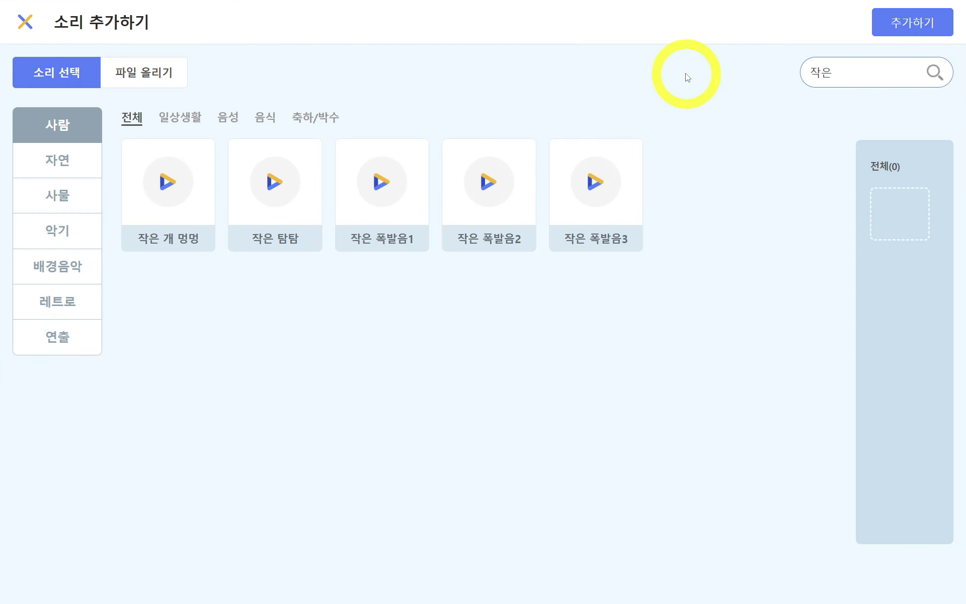
left_click(398, 247)
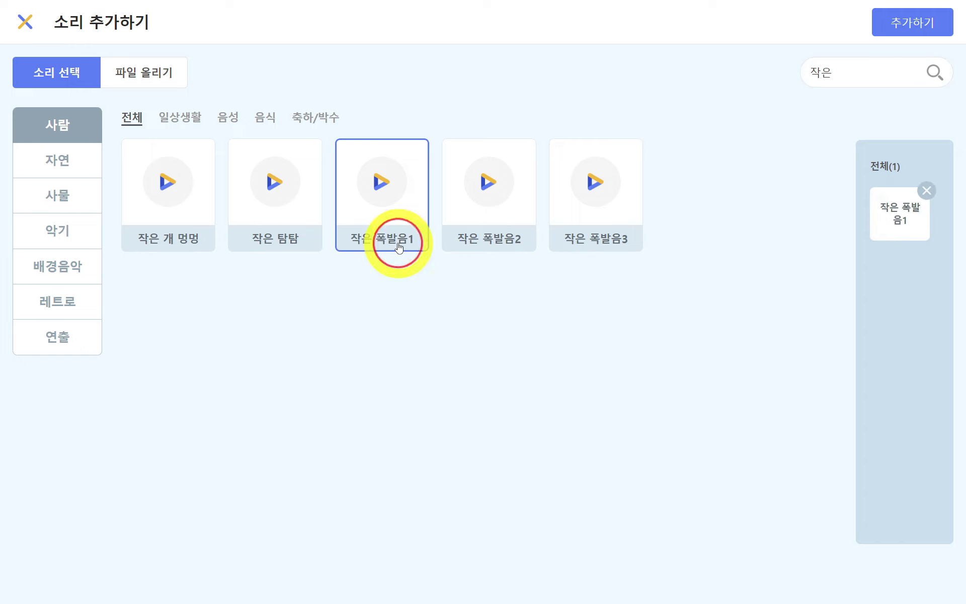
double_click(825, 72)
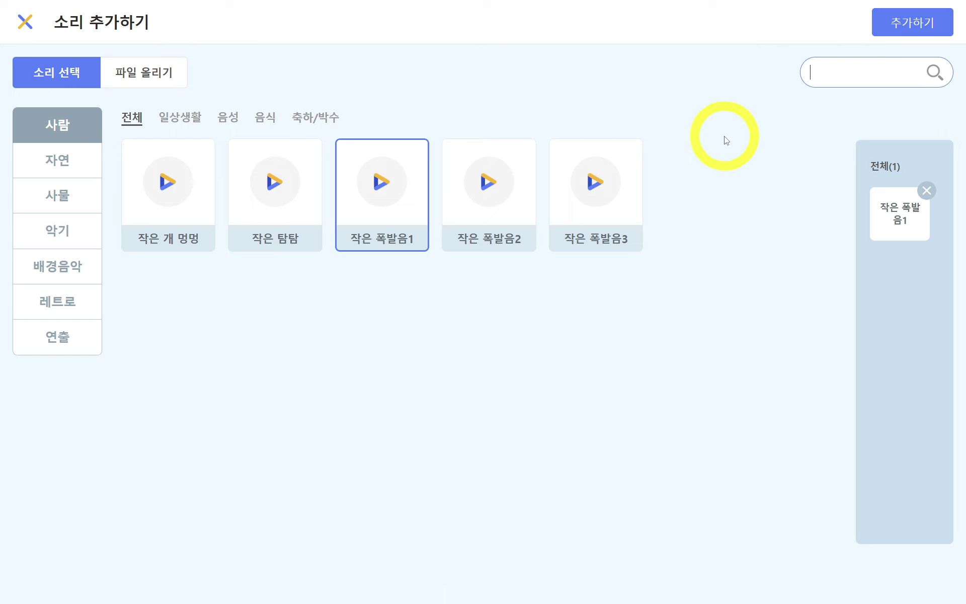
left_click(878, 37)
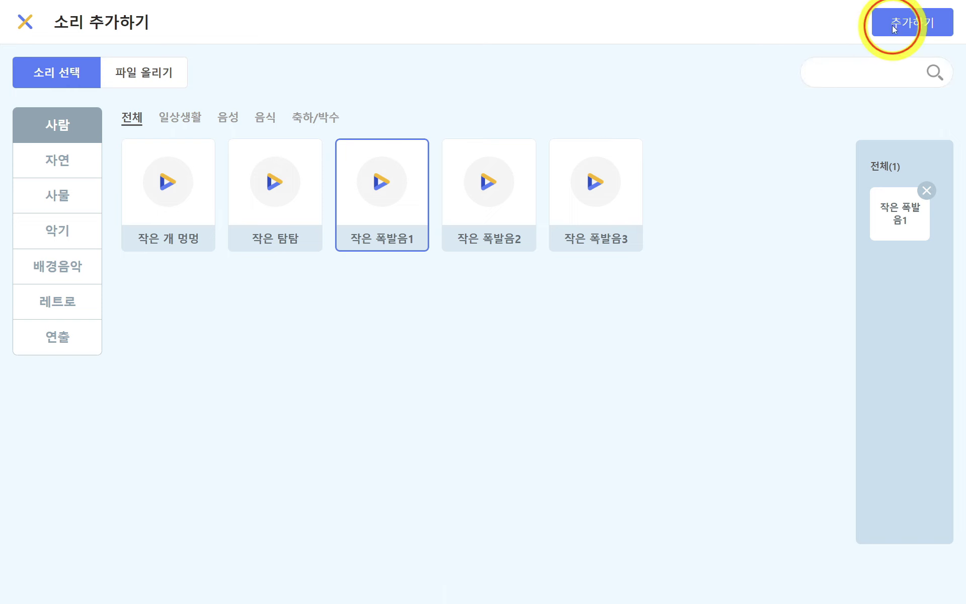
Search the sound library for another sound effect for the 소리재생 object
left_click(338, 123)
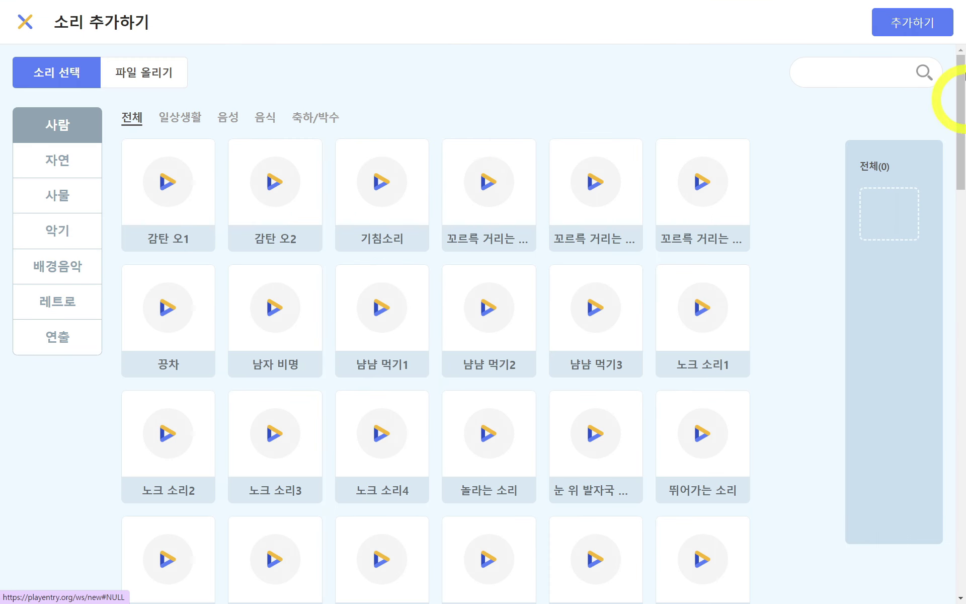
left_click(837, 74)
type("ㅋ")
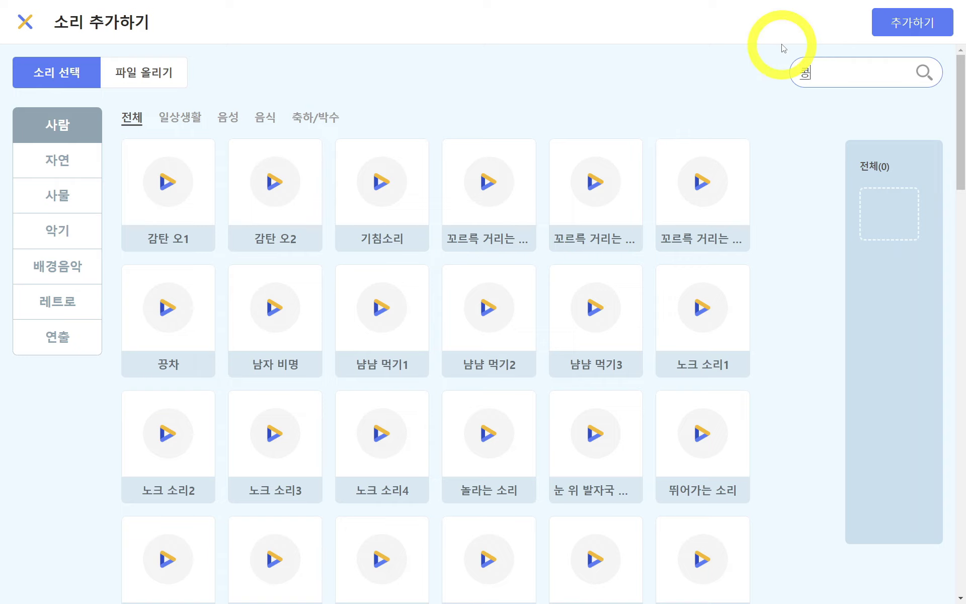